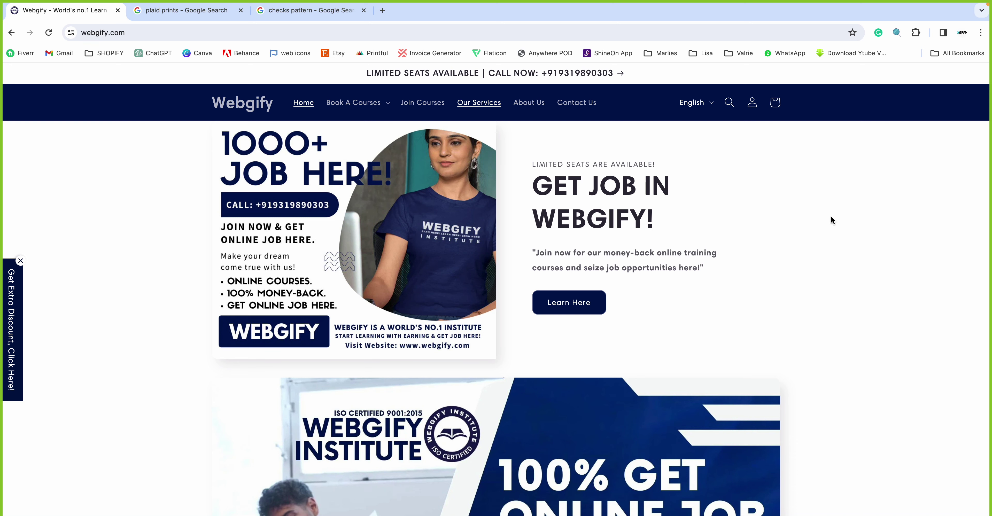
Show the Google Images results for 'checks pattern' in Chrome.
{"action": "key", "text": "ctrl+Left"}
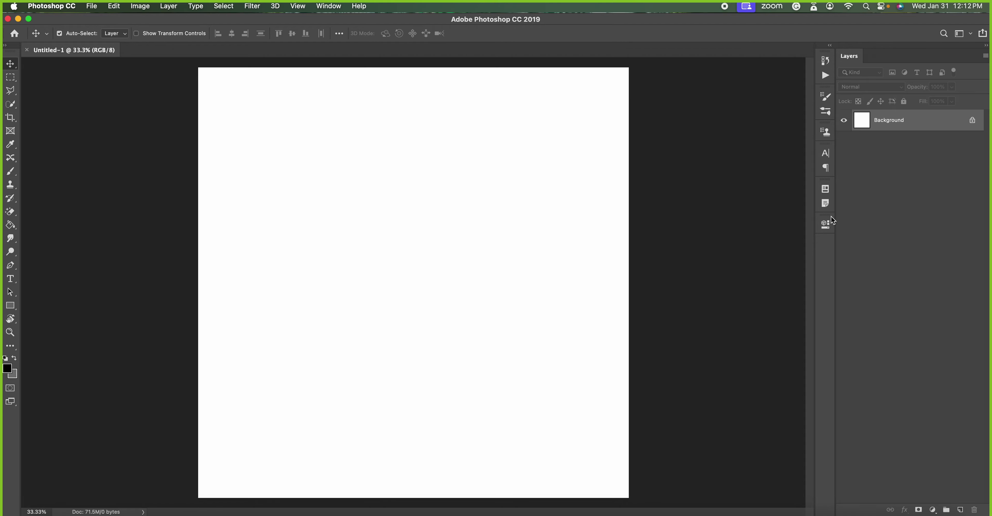
{"action": "key", "text": "super+Tab"}
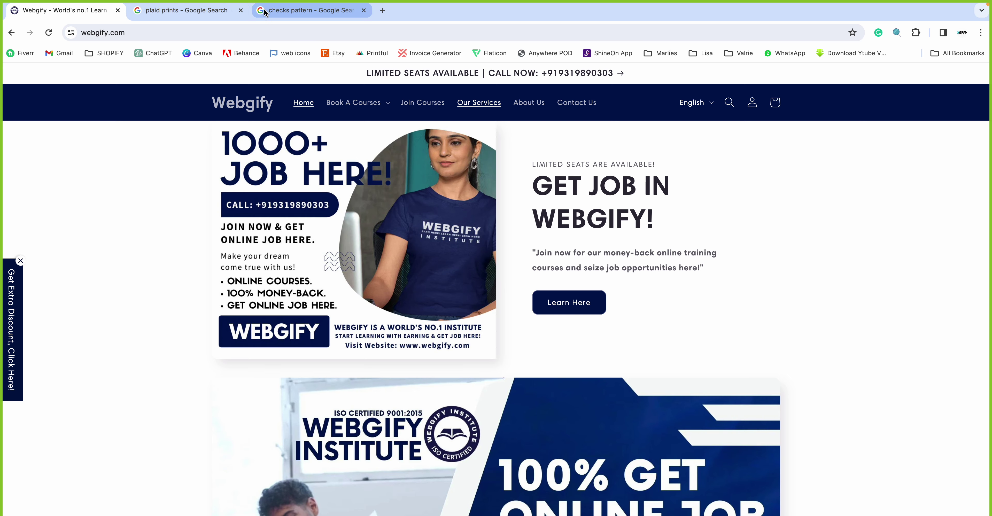
{"action": "left_click", "coordinate": [269, 10]}
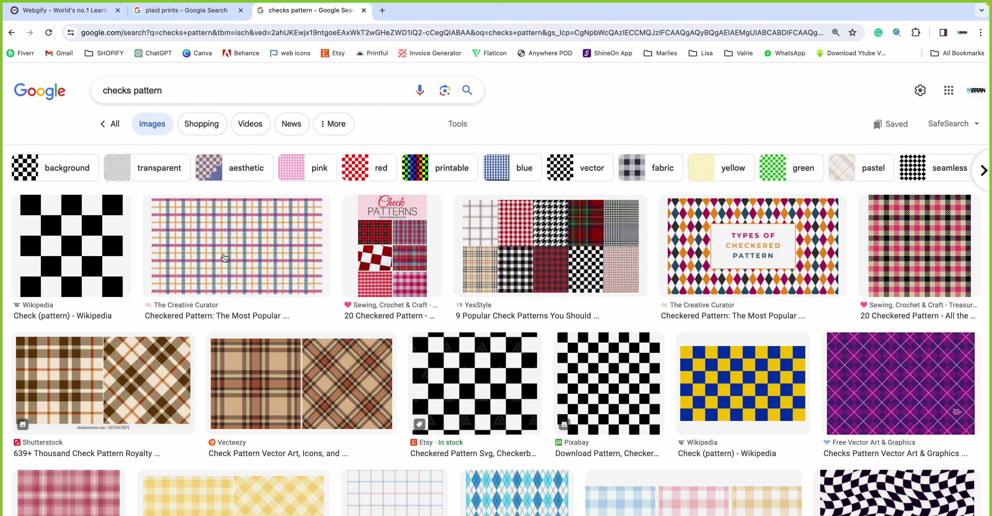
Preview the Wikipedia black-and-white checkerboard as reference, then return to the blank Photoshop document.
{"action": "left_click", "coordinate": [73, 261]}
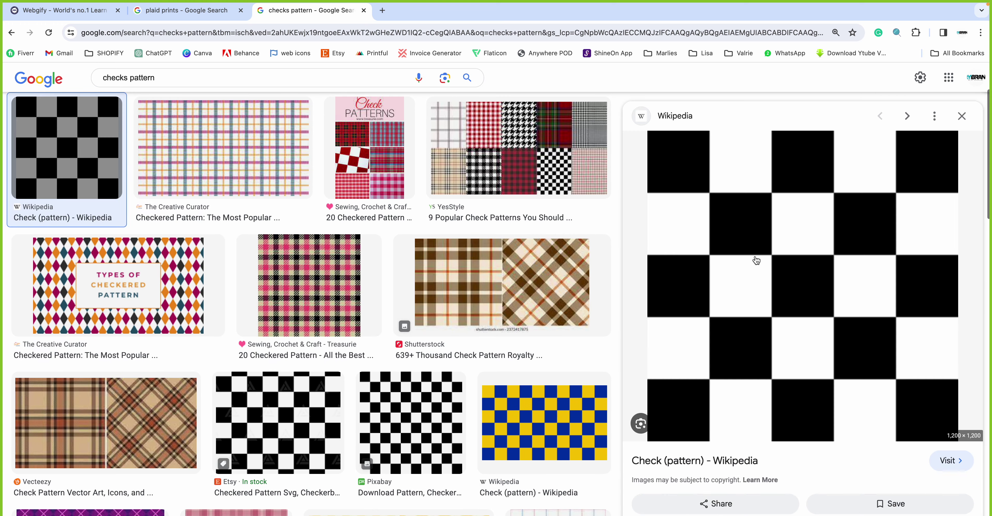
{"action": "scroll", "coordinate": [755, 261], "scroll_direction": "down", "scroll_amount": 8}
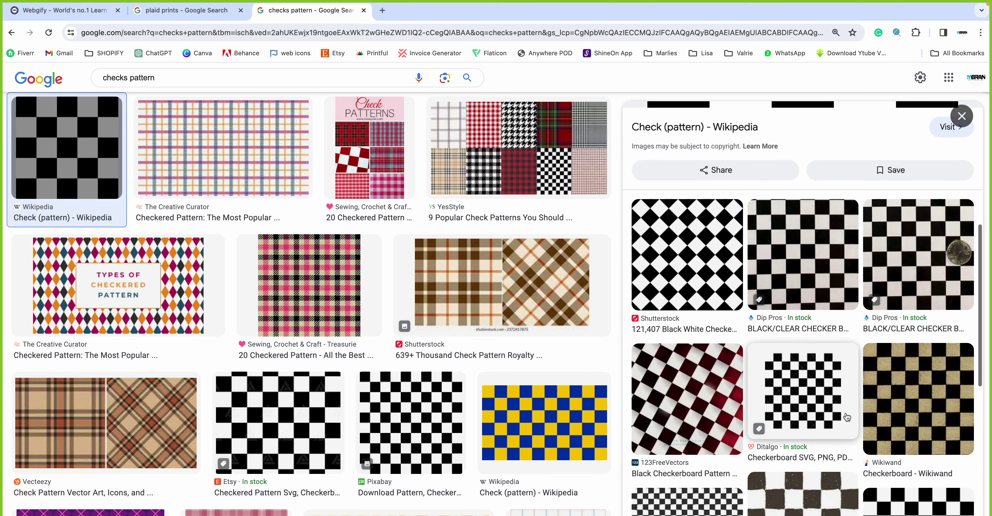
{"action": "scroll", "coordinate": [847, 417], "scroll_direction": "down", "scroll_amount": 7}
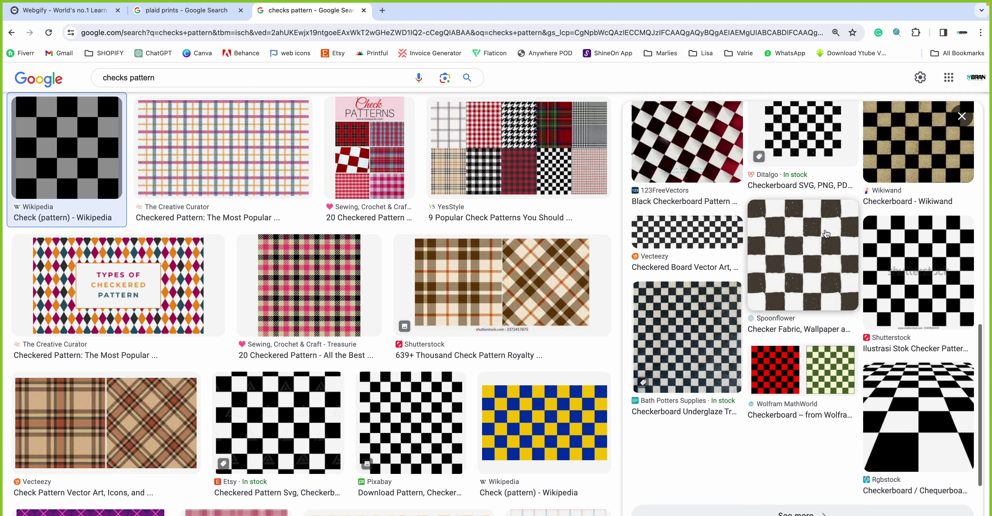
{"action": "scroll", "coordinate": [826, 234], "scroll_direction": "up", "scroll_amount": 15}
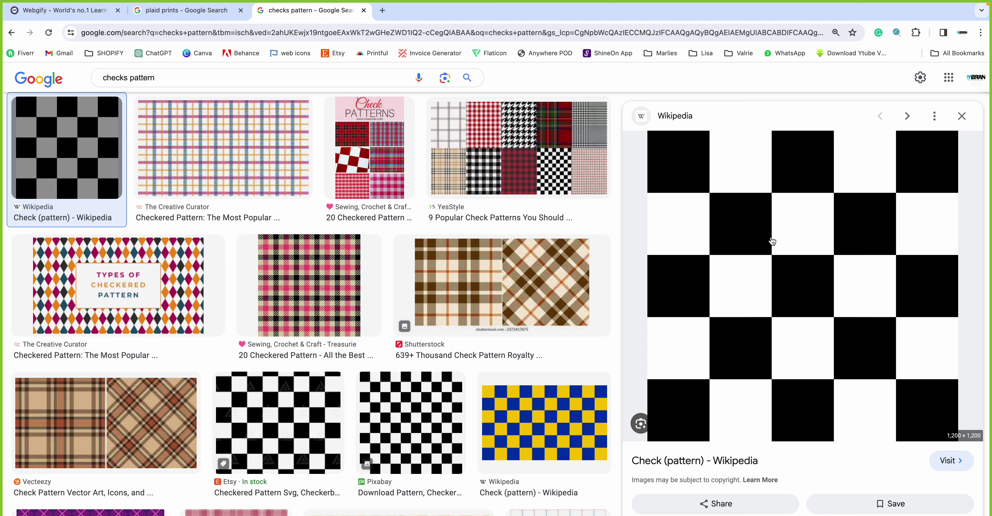
{"action": "key", "text": "super+Tab"}
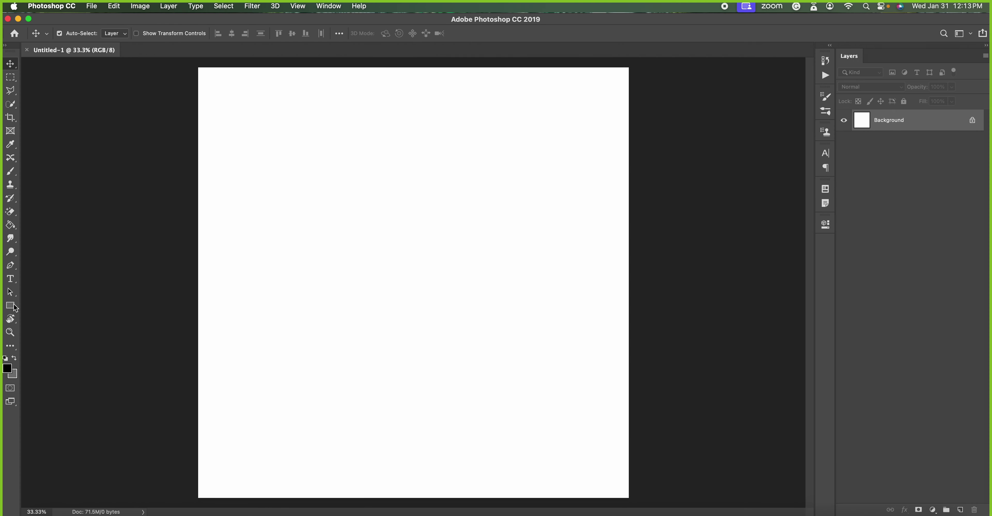
Add an empty Layer 1 and set the Rectangle Tool to draw with a black fill.
{"action": "left_click", "coordinate": [960, 509]}
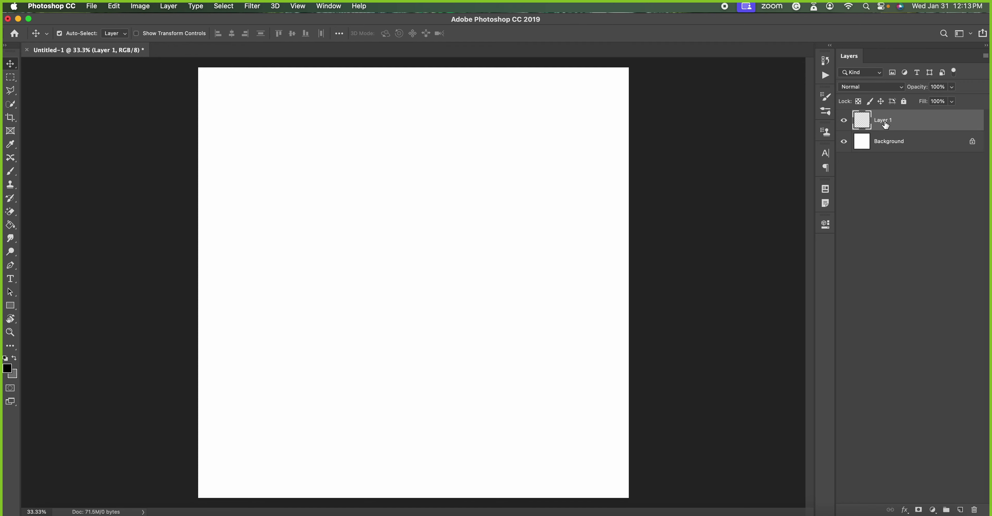
{"action": "left_click", "coordinate": [13, 306]}
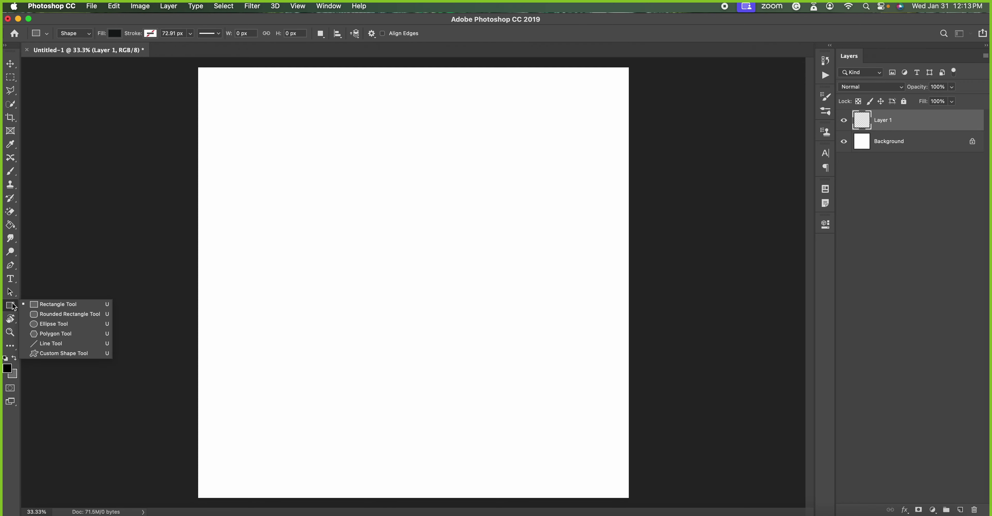
{"action": "left_click", "coordinate": [81, 305]}
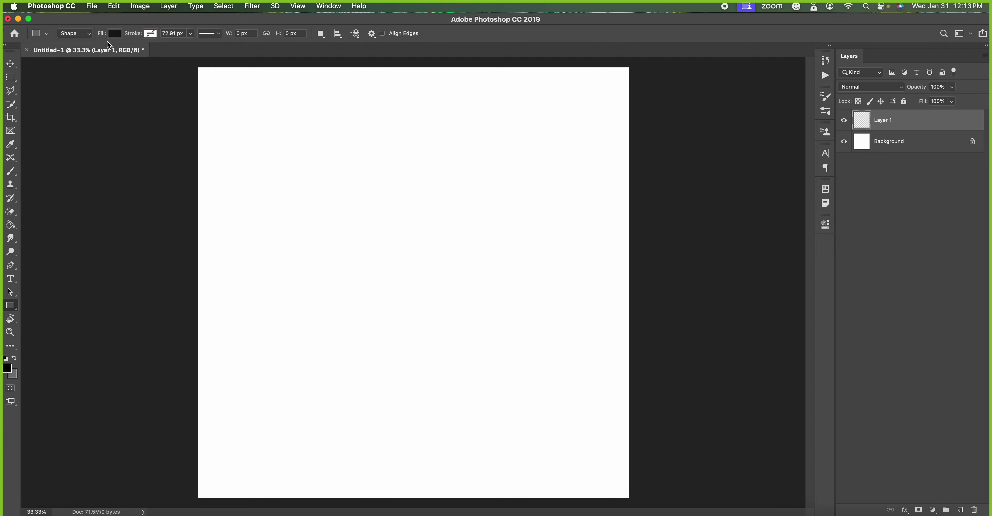
{"action": "left_click", "coordinate": [114, 34]}
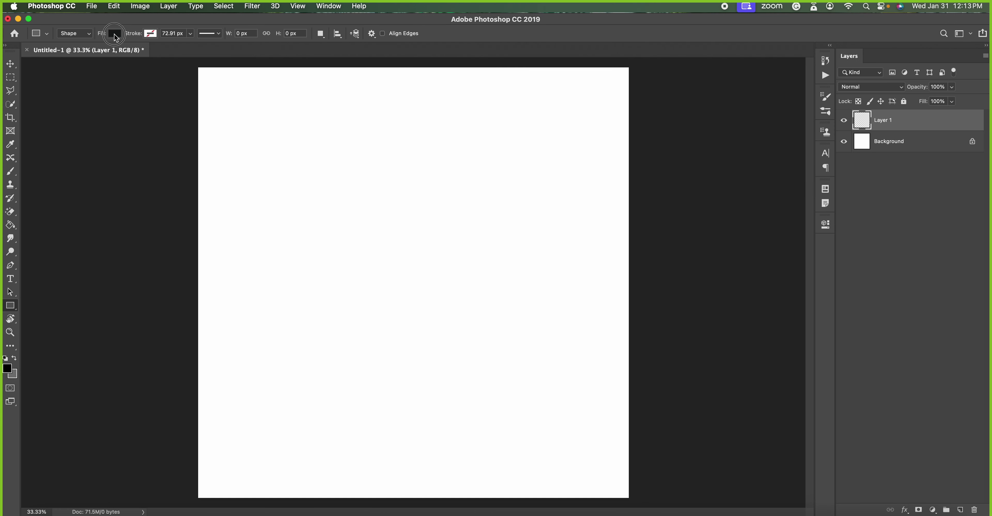
{"action": "left_click", "coordinate": [115, 34]}
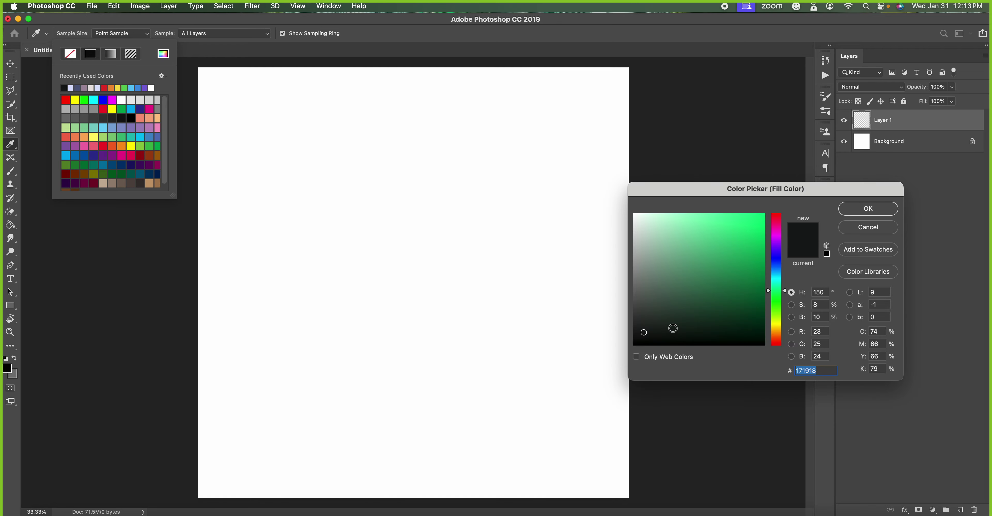
{"action": "left_click", "coordinate": [865, 210]}
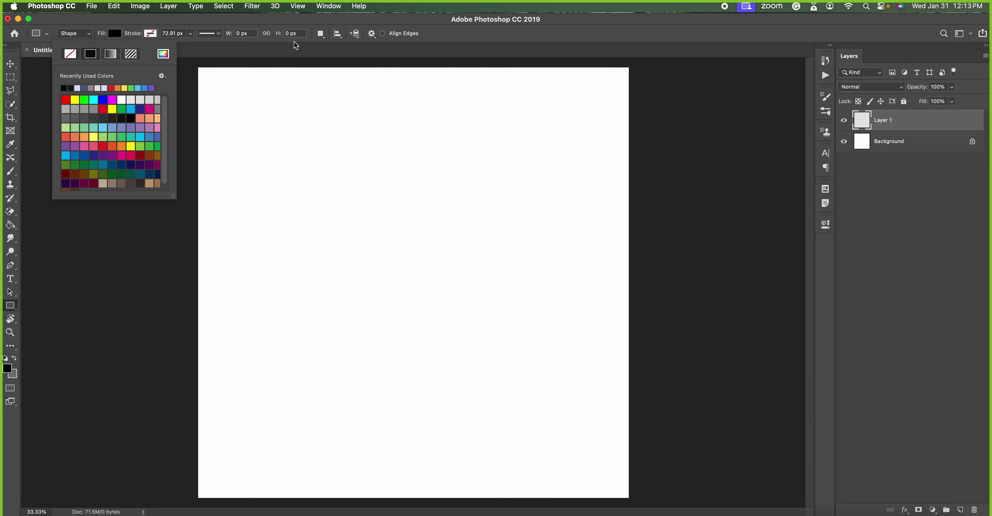
{"action": "left_click", "coordinate": [199, 76]}
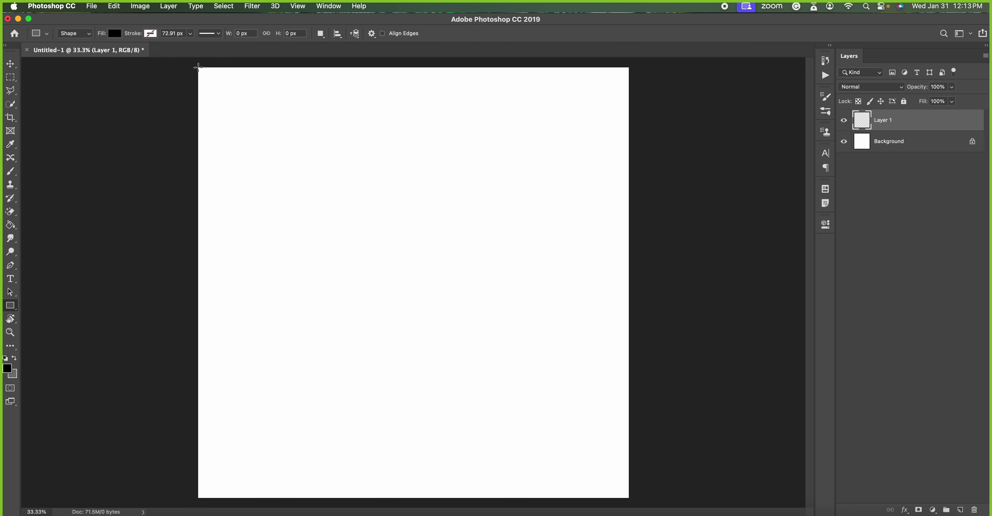
Draw a black 4999 × 4999 px rectangle covering the whole canvas.
{"action": "left_click_drag", "start_coordinate": [198, 68], "coordinate": [456, 302]}
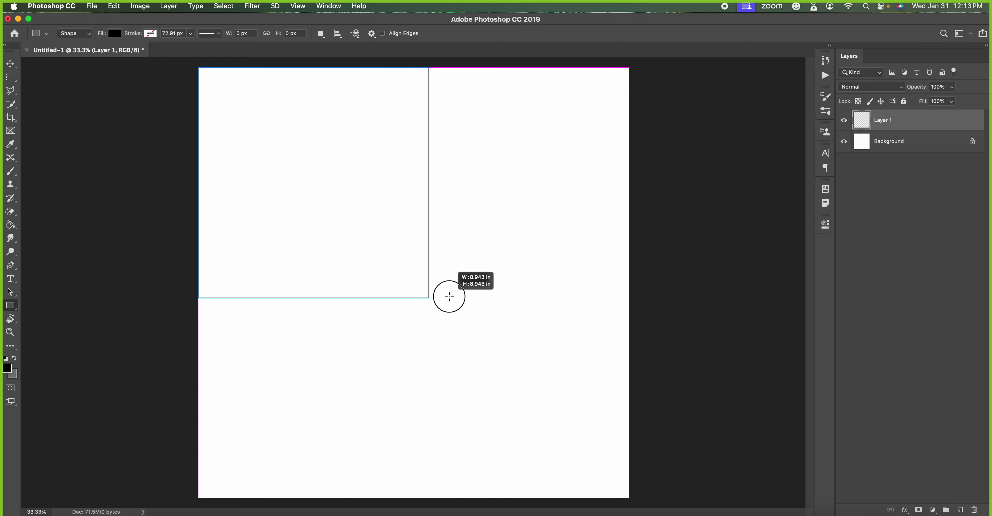
{"action": "left_click_drag", "start_coordinate": [456, 301], "coordinate": [439, 291]}
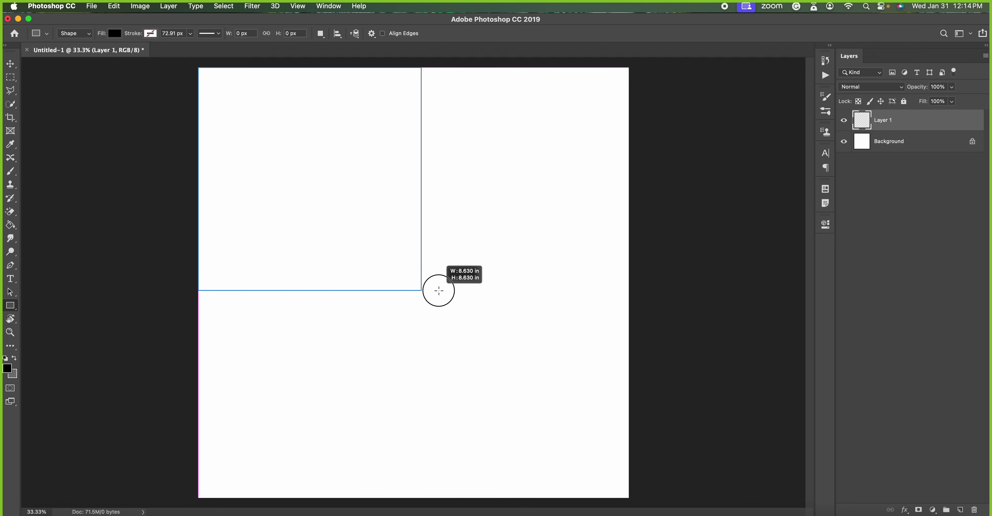
{"action": "left_click_drag", "start_coordinate": [439, 290], "coordinate": [434, 283]}
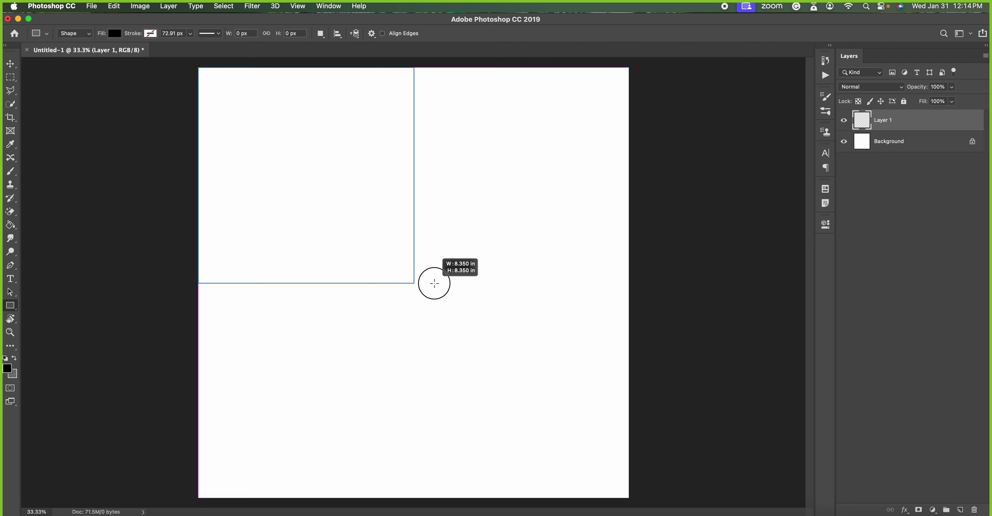
{"action": "left_click_drag", "start_coordinate": [434, 284], "coordinate": [631, 498]}
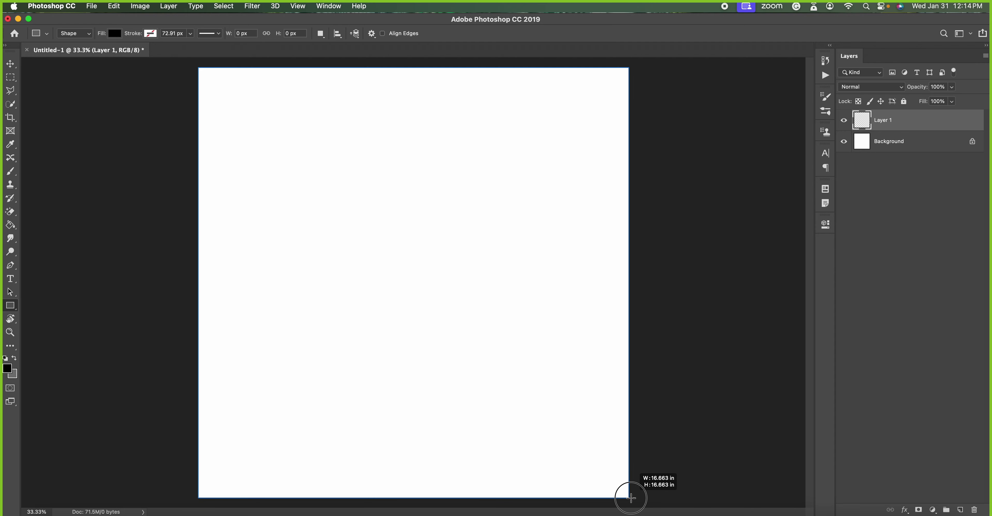
{"action": "left_click_drag", "start_coordinate": [630, 498], "coordinate": [630, 498]}
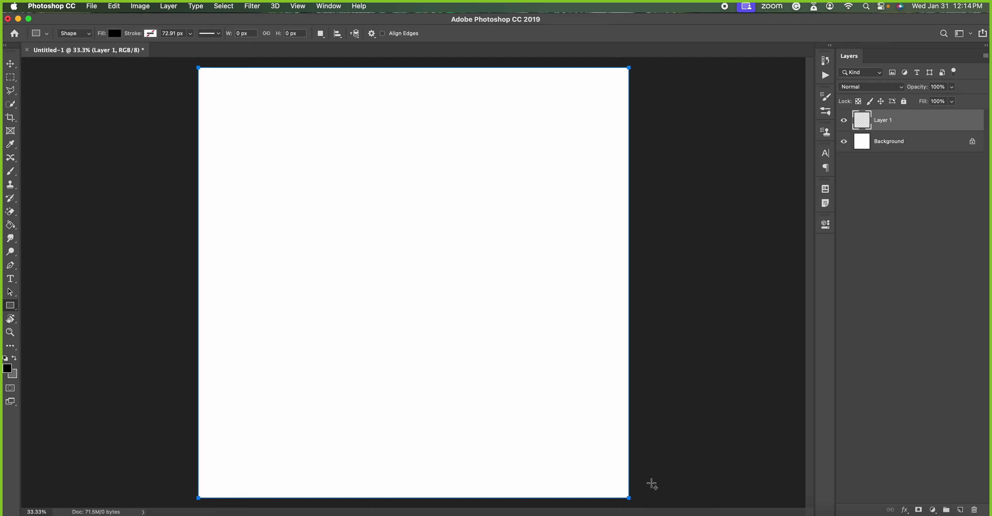
{"action": "left_click", "coordinate": [794, 220]}
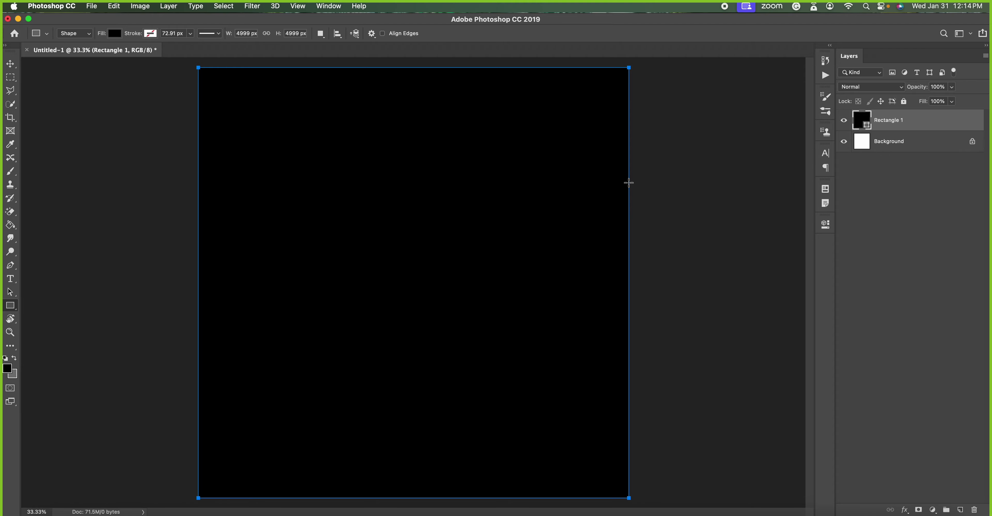
{"action": "key", "text": "super+Tab"}
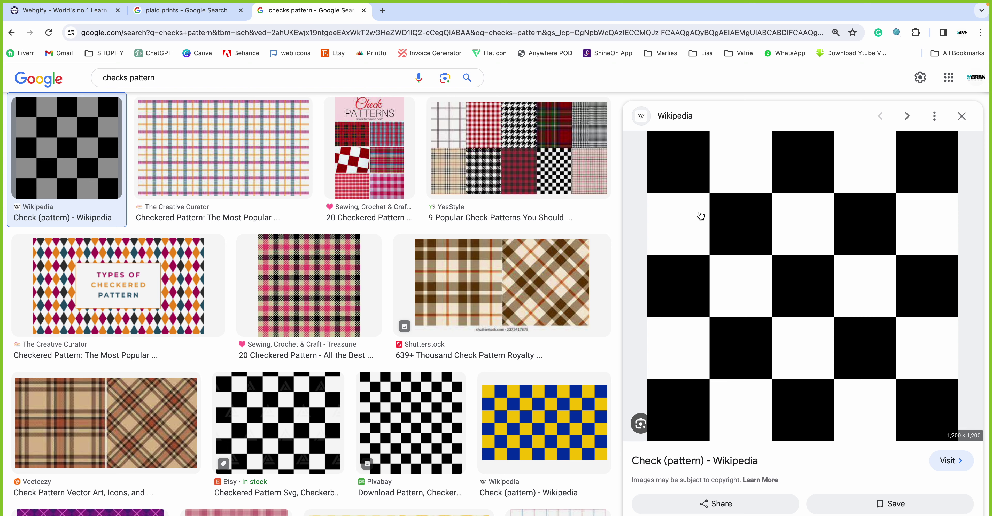
Scale the black square proportionally to 50%, making it 2500 × 2500 px.
{"action": "key", "text": "super+Tab"}
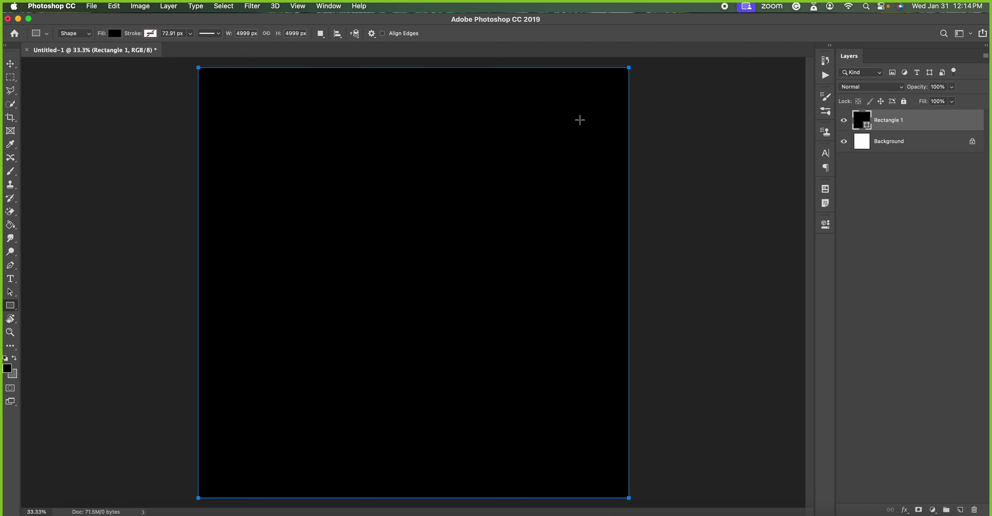
{"action": "key", "text": "super+t"}
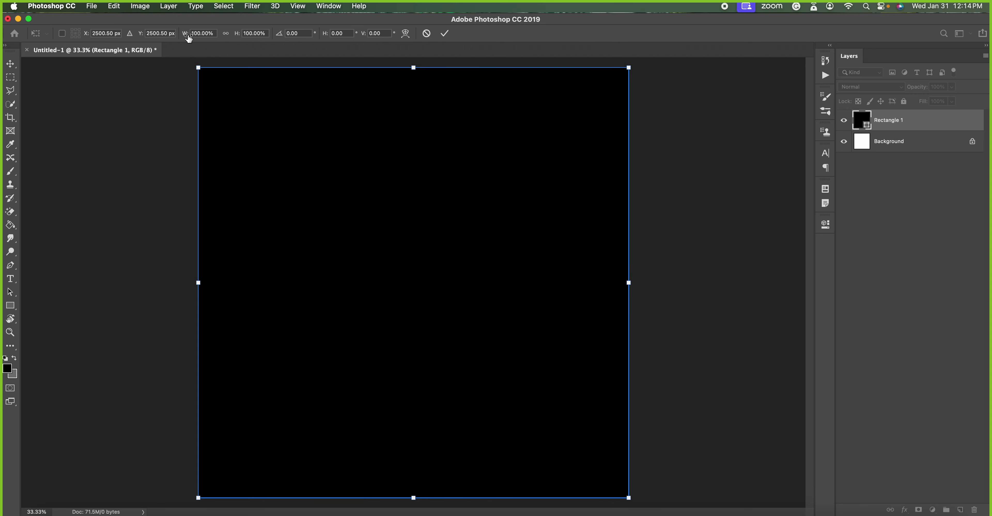
{"action": "left_click", "coordinate": [226, 33]}
{"action": "left_click", "coordinate": [192, 33]}
{"action": "type", "text": "50"}
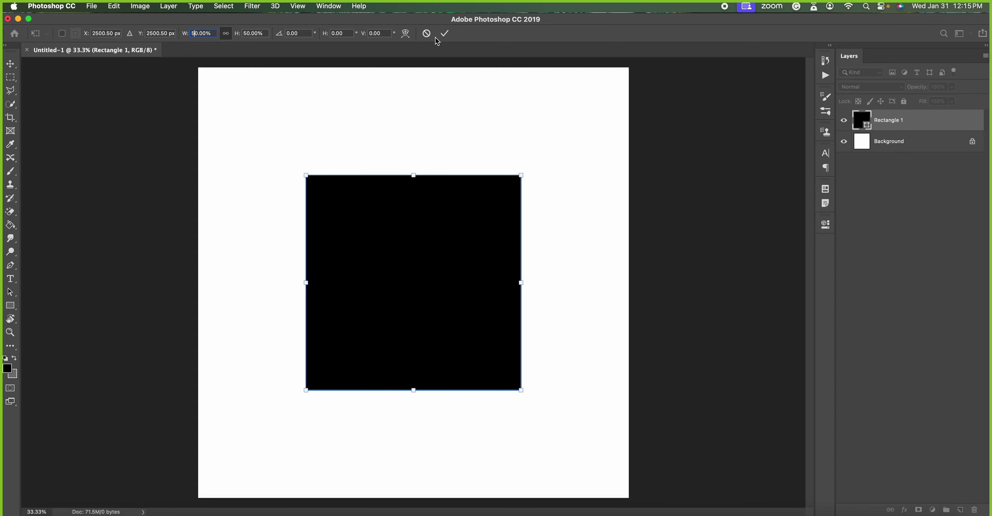
{"action": "left_click", "coordinate": [444, 34]}
Move the half-size square into the canvas's top-left quarter.
{"action": "key", "text": "ctrl+t"}
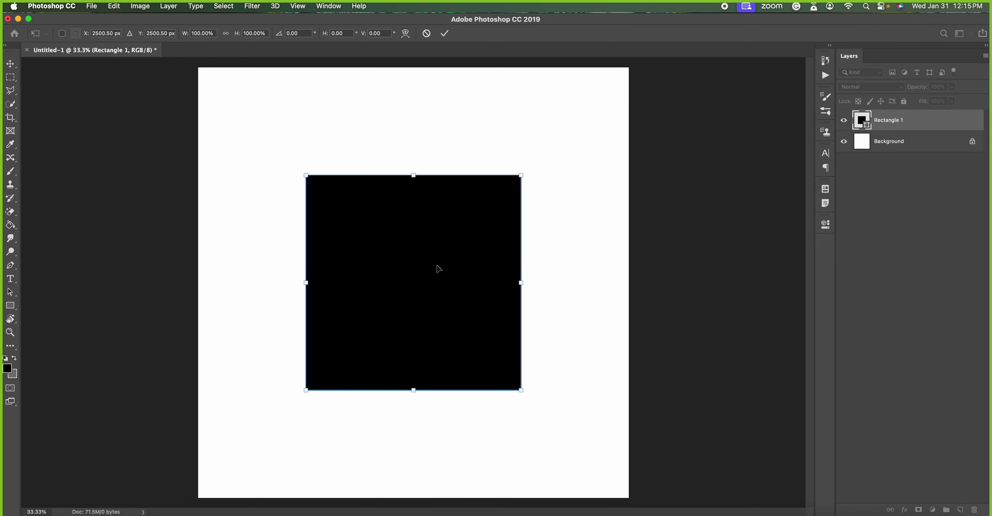
{"action": "left_click_drag", "start_coordinate": [438, 263], "coordinate": [335, 162]}
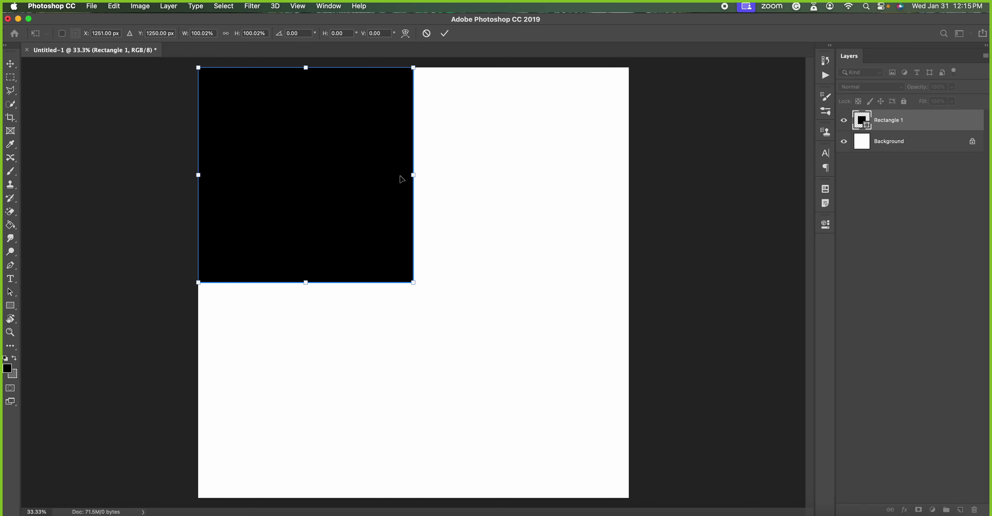
{"action": "key", "text": "Return"}
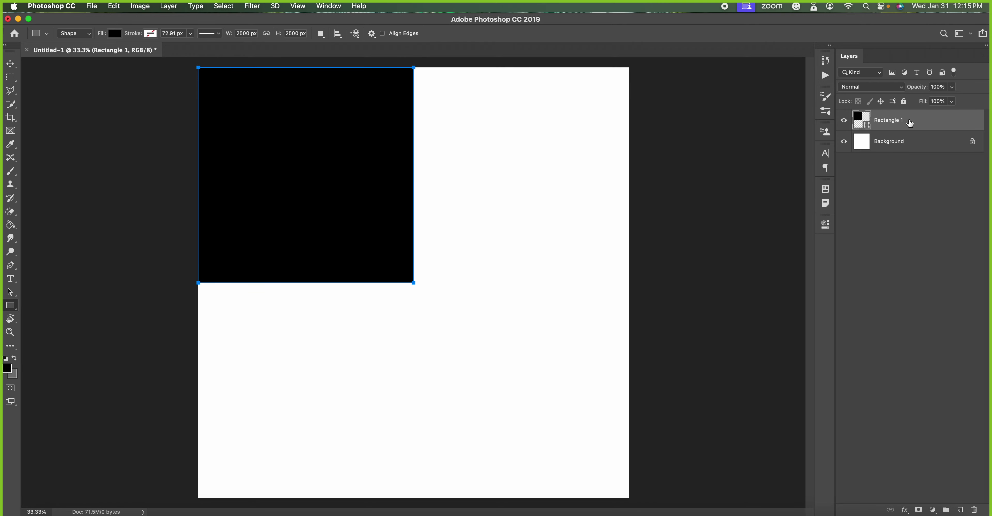
Duplicate the black square and place the copy in the bottom-right quarter.
{"action": "key", "text": "super+j"}
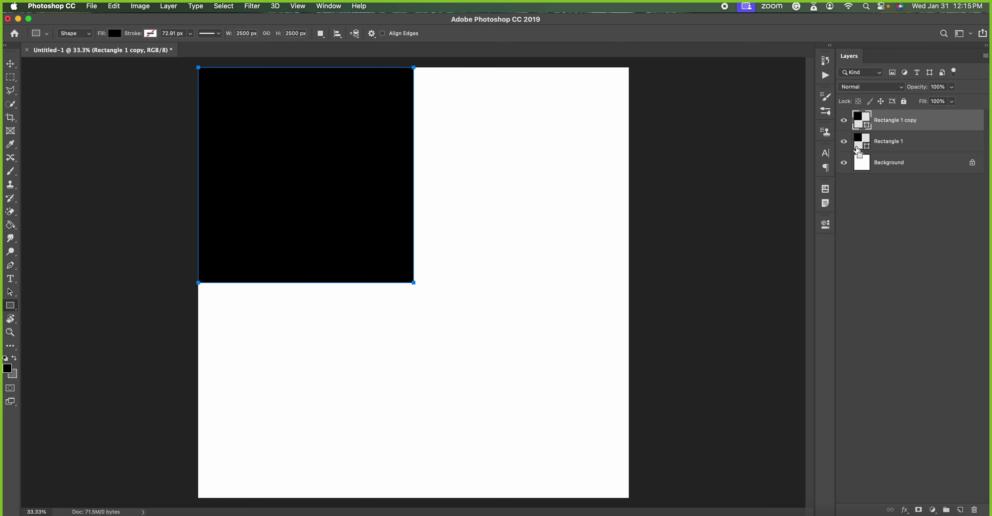
{"action": "key", "text": "super+t"}
{"action": "mouse_move", "coordinate": [365, 176]}
{"action": "left_mouse_down"}
{"action": "mouse_move", "coordinate": [521, 361]}
{"action": "mouse_move", "coordinate": [580, 393]}
{"action": "mouse_move", "coordinate": [644, 378]}
{"action": "left_mouse_up"}
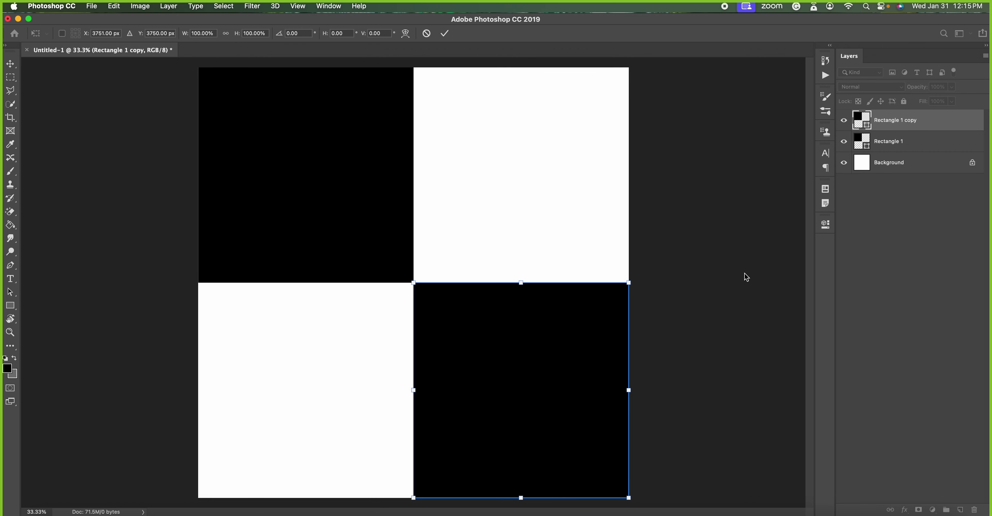
{"action": "key", "text": "Return"}
{"action": "left_click", "coordinate": [880, 169]}
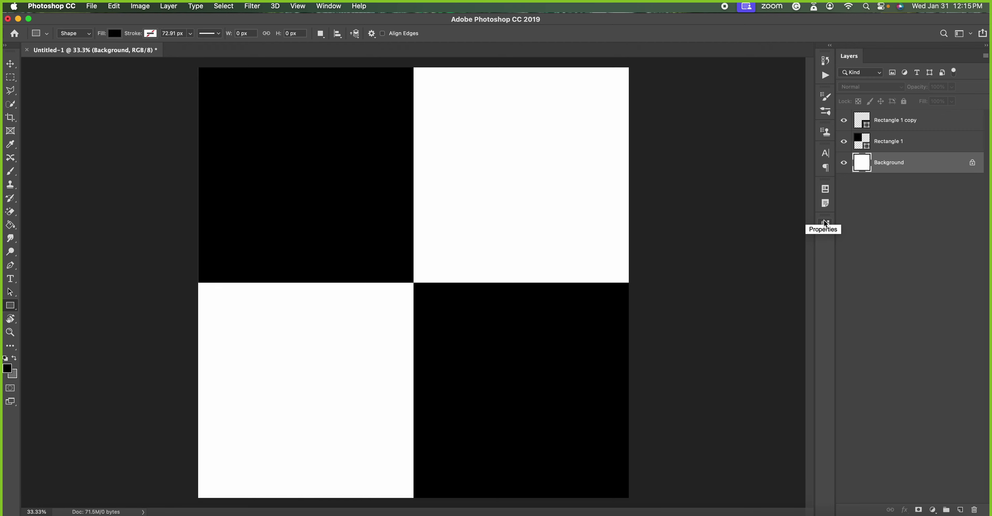
Zoom the canvas to 200% on the checkerboard's top-left area.
{"action": "left_click", "coordinate": [904, 142]}
{"action": "key", "text": "super+0"}
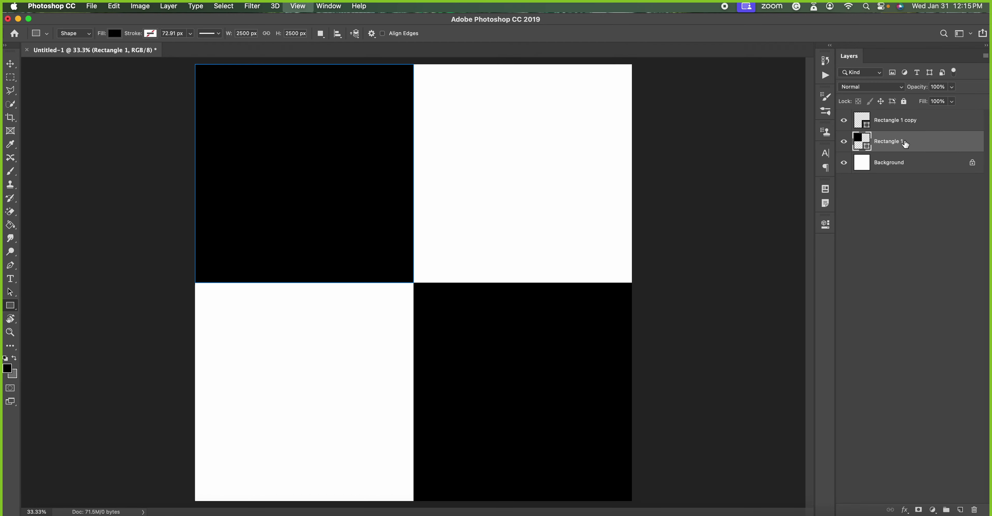
{"action": "key", "text": "super+1"}
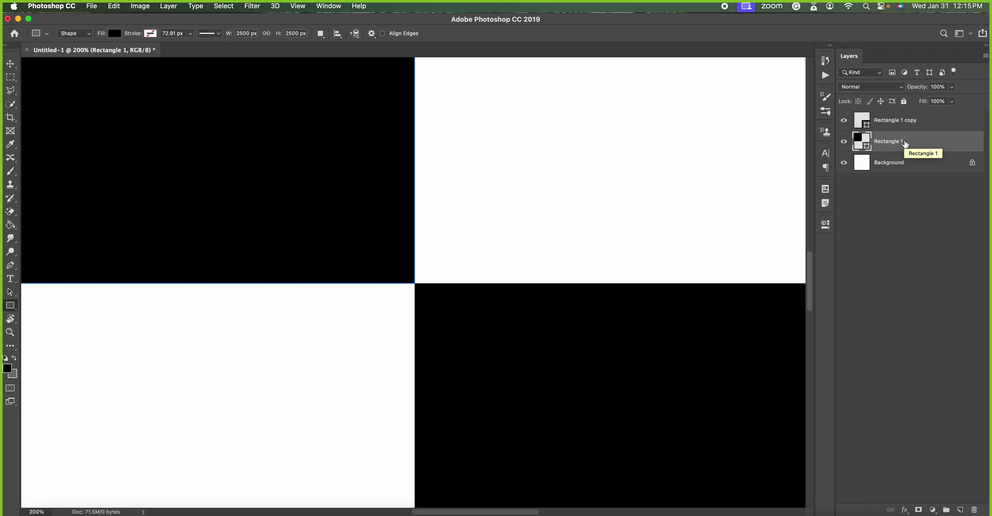
{"action": "key", "text": "super+equal"}
{"action": "scroll", "coordinate": [276, 201], "scroll_direction": "left", "scroll_amount": 5}
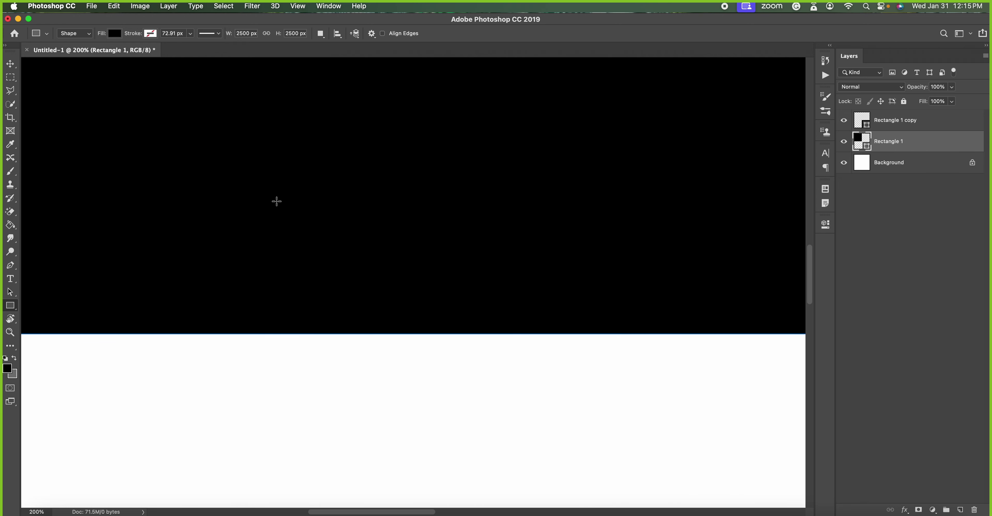
{"action": "scroll", "coordinate": [276, 200], "scroll_direction": "left", "scroll_amount": 2}
{"action": "scroll", "coordinate": [276, 201], "scroll_direction": "left", "scroll_amount": 10}
{"action": "scroll", "coordinate": [276, 201], "scroll_direction": "up", "scroll_amount": 1}
{"action": "scroll", "coordinate": [276, 201], "scroll_direction": "up", "scroll_amount": 5}
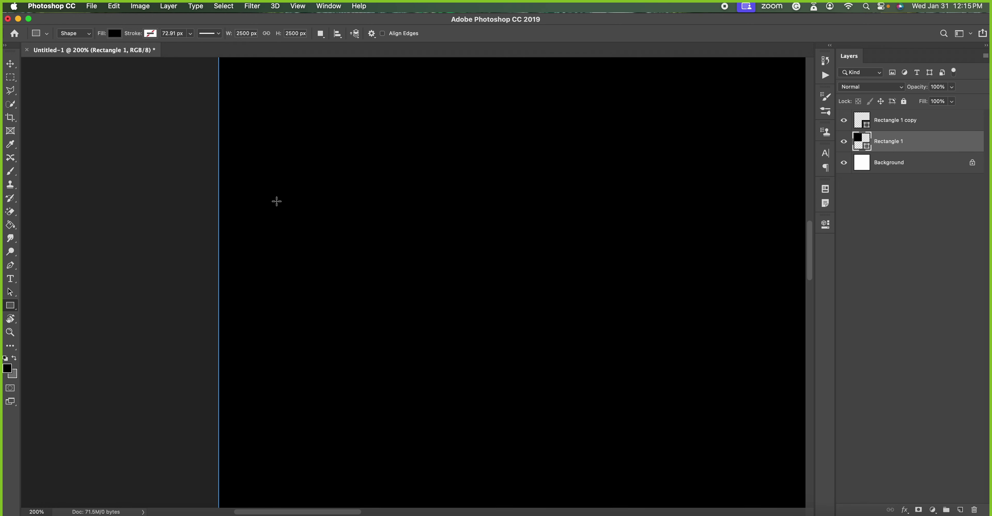
Nudge the Rectangle 1 square 1 px left to X 1250 px.
{"action": "left_click", "coordinate": [910, 166]}
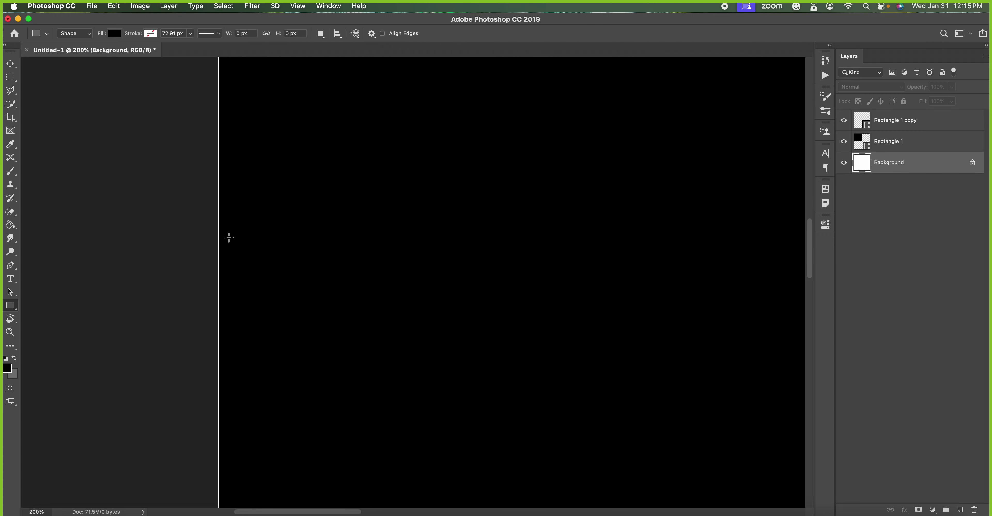
{"action": "left_click", "coordinate": [901, 144]}
{"action": "key", "text": "super+t"}
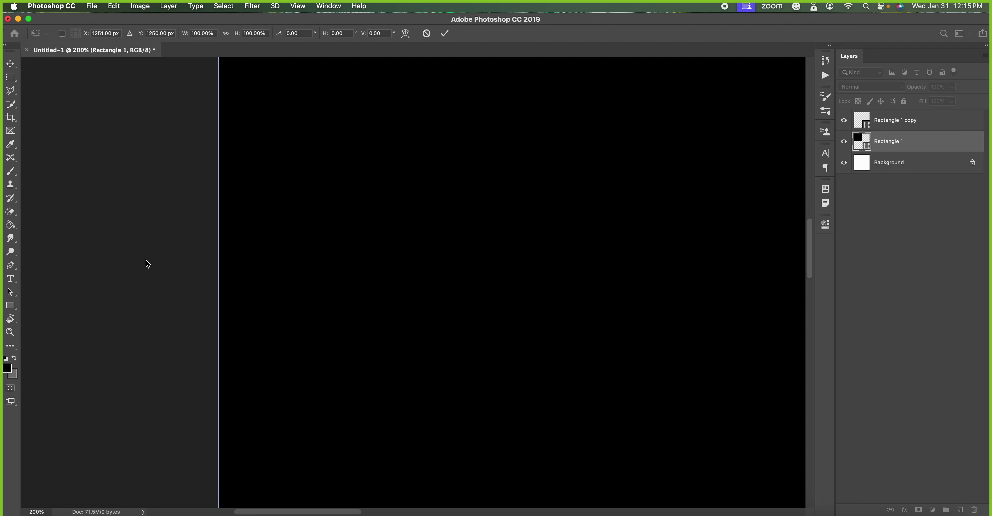
{"action": "left_click_drag", "start_coordinate": [282, 262], "coordinate": [278, 260]}
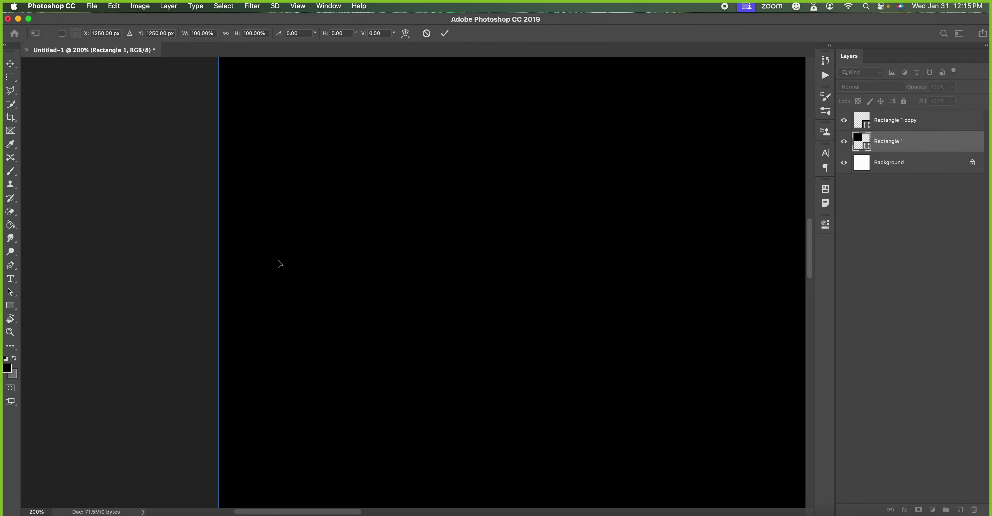
{"action": "key", "text": "Return"}
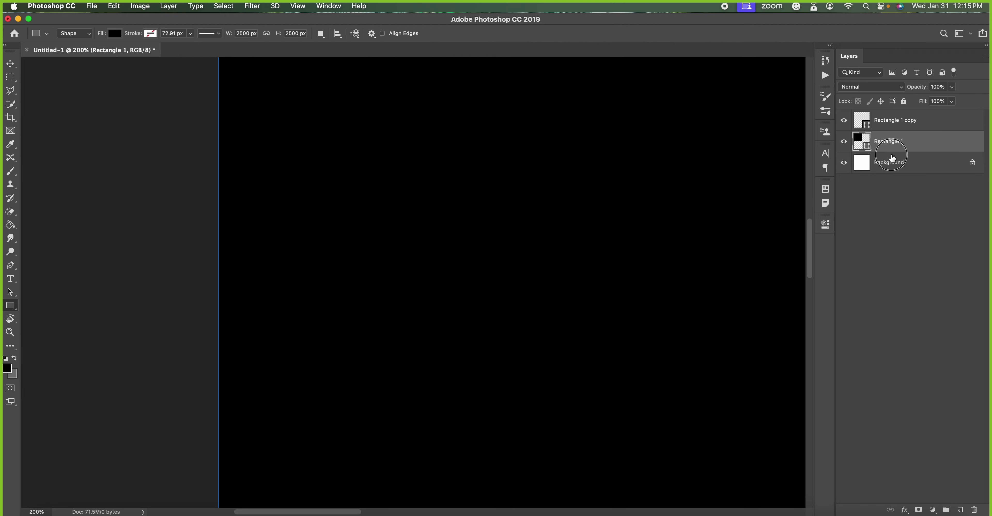
Inspect the tile edges, fit the canvas on screen, and compare with the reference checkerboard.
{"action": "left_click", "coordinate": [890, 161]}
{"action": "scroll", "coordinate": [301, 253], "scroll_direction": "up", "scroll_amount": 5}
{"action": "scroll", "coordinate": [301, 253], "scroll_direction": "up", "scroll_amount": 5}
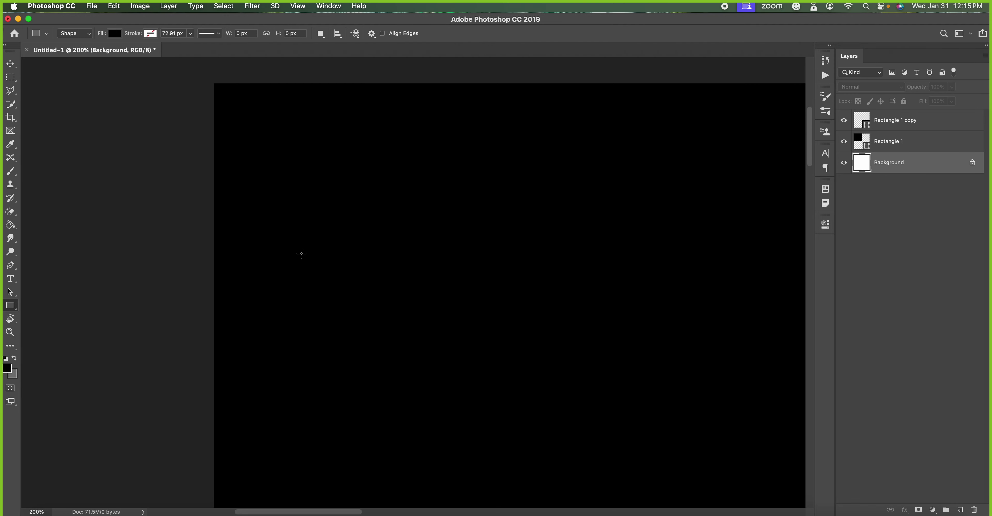
{"action": "scroll", "coordinate": [301, 254], "scroll_direction": "up", "scroll_amount": 10}
{"action": "scroll", "coordinate": [301, 253], "scroll_direction": "down", "scroll_amount": 5}
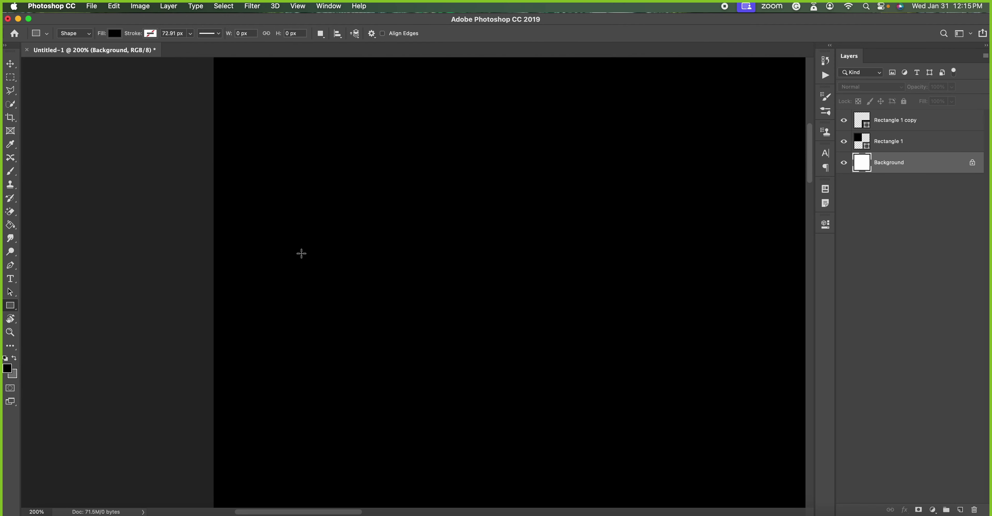
{"action": "scroll", "coordinate": [301, 253], "scroll_direction": "right", "scroll_amount": 5}
{"action": "scroll", "coordinate": [301, 253], "scroll_direction": "right", "scroll_amount": 10}
{"action": "scroll", "coordinate": [301, 253], "scroll_direction": "down", "scroll_amount": 5}
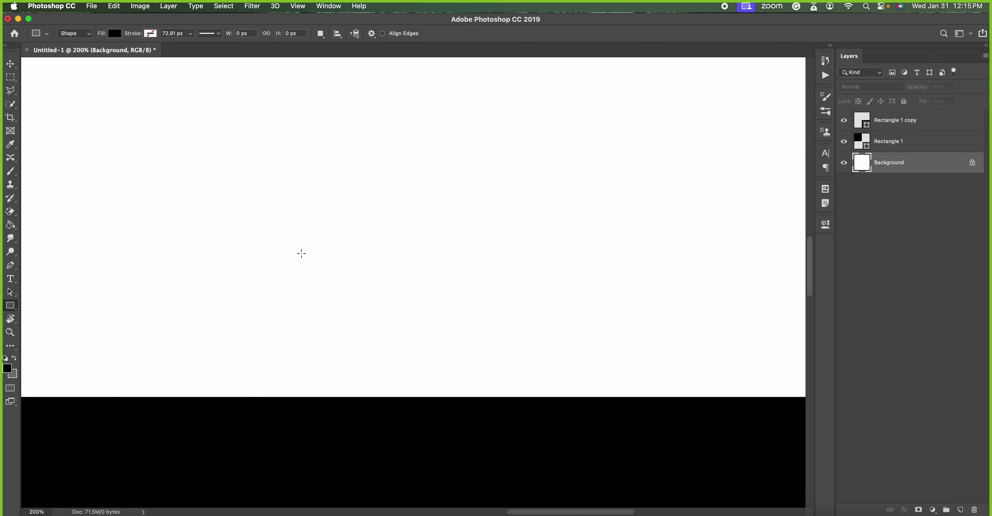
{"action": "scroll", "coordinate": [301, 253], "scroll_direction": "down", "scroll_amount": 10}
{"action": "scroll", "coordinate": [301, 253], "scroll_direction": "right", "scroll_amount": 5}
{"action": "scroll", "coordinate": [301, 253], "scroll_direction": "right", "scroll_amount": 10}
{"action": "scroll", "coordinate": [301, 253], "scroll_direction": "left", "scroll_amount": 5}
{"action": "scroll", "coordinate": [301, 253], "scroll_direction": "down", "scroll_amount": 5}
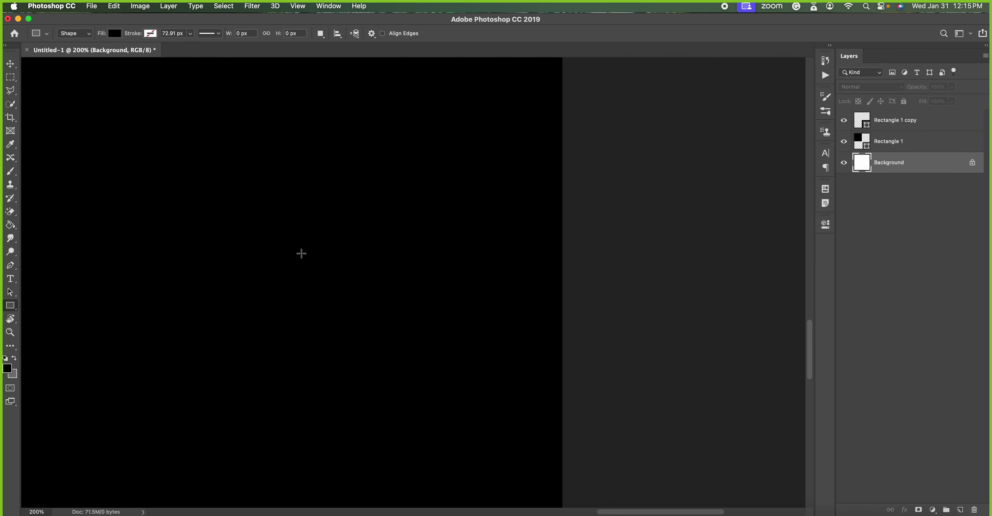
{"action": "scroll", "coordinate": [301, 253], "scroll_direction": "down", "scroll_amount": 5}
{"action": "scroll", "coordinate": [301, 253], "scroll_direction": "left", "scroll_amount": 2}
{"action": "scroll", "coordinate": [301, 253], "scroll_direction": "down", "scroll_amount": 5}
{"action": "scroll", "coordinate": [301, 253], "scroll_direction": "down", "scroll_amount": 10}
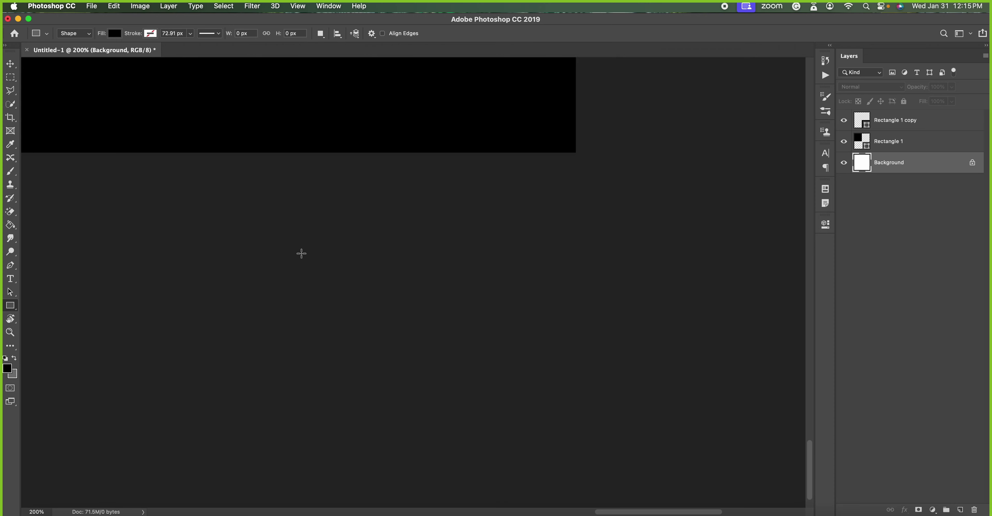
{"action": "scroll", "coordinate": [301, 253], "scroll_direction": "up", "scroll_amount": 5}
{"action": "key", "text": "super+minus"}
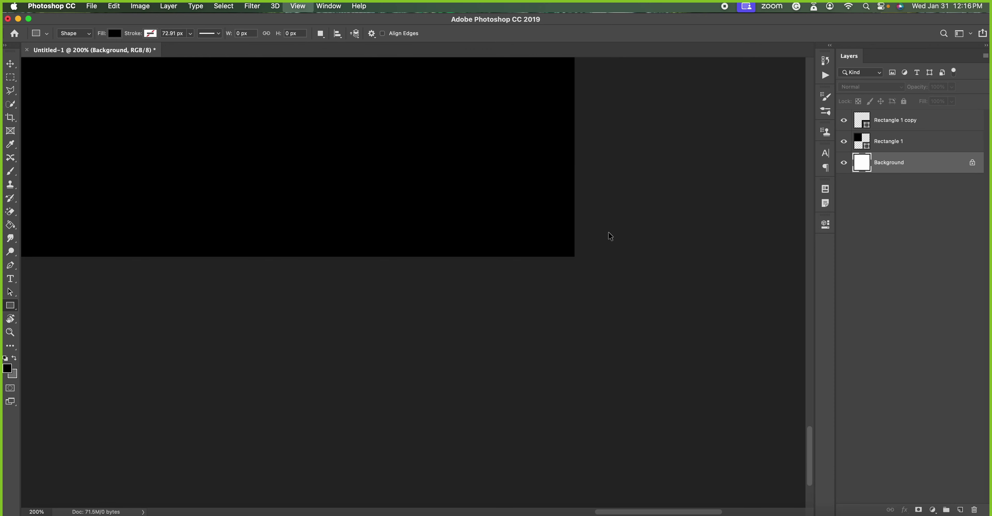
{"action": "key", "text": "super+0"}
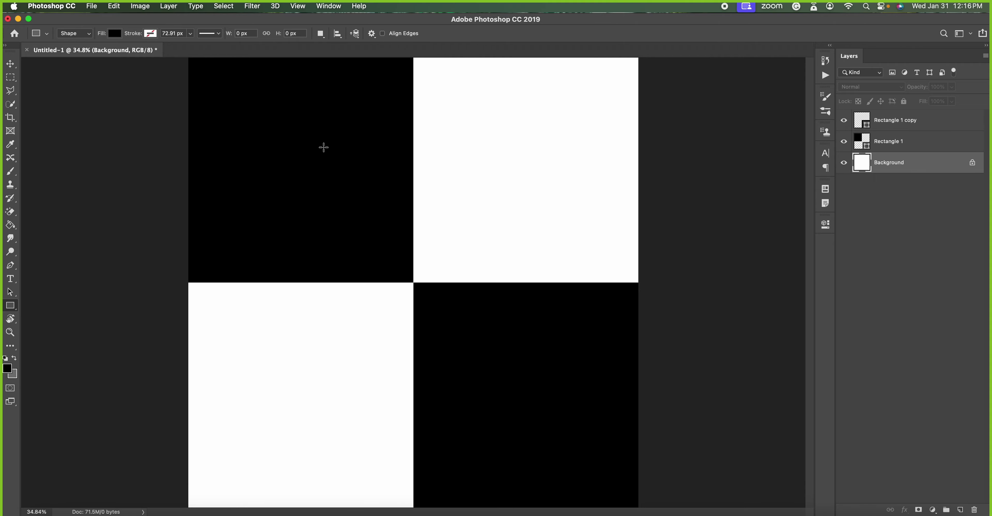
{"action": "key", "text": "super+Tab"}
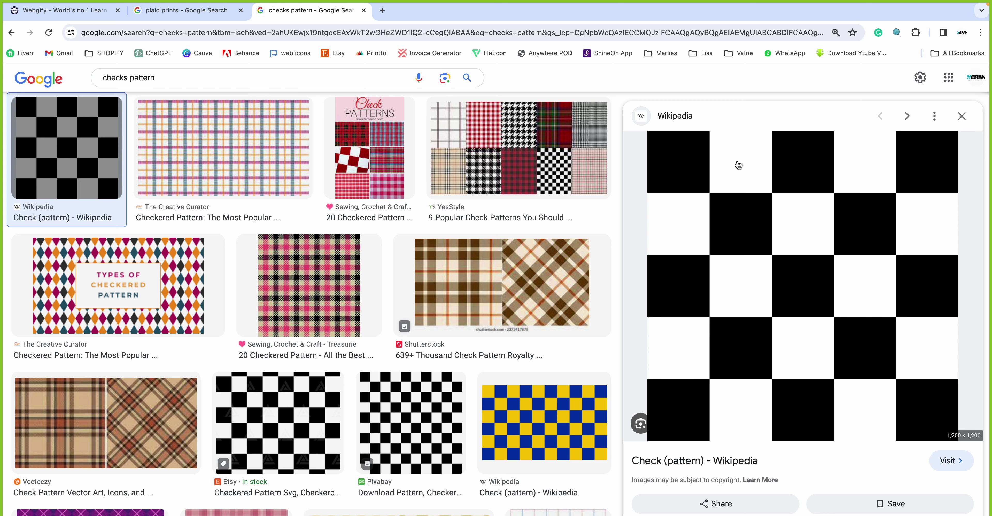
{"action": "key", "text": "super+Tab"}
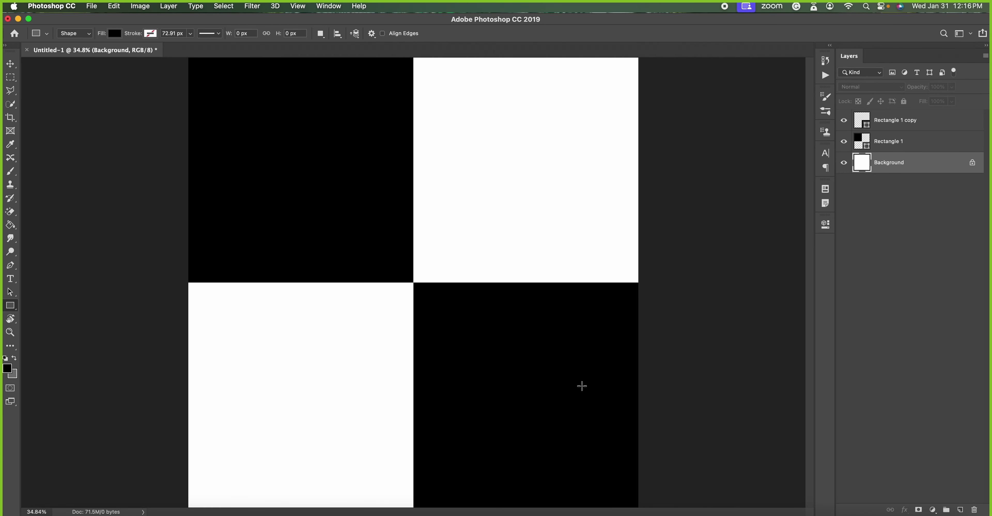
Define the 2×2 checkerboard tile as a new pattern via Edit > Define Pattern.
{"action": "key", "text": "super+Tab"}
{"action": "left_click", "coordinate": [114, 7]}
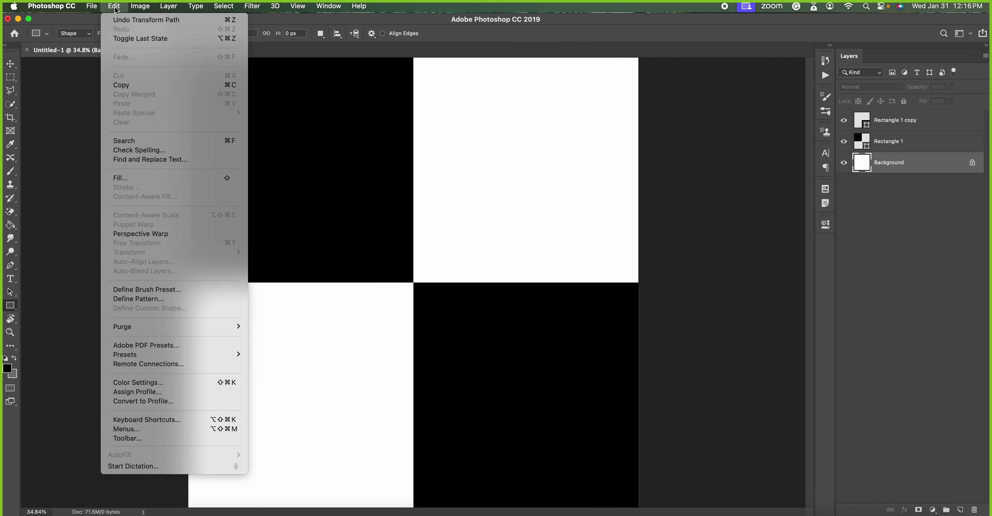
{"action": "left_click", "coordinate": [139, 299]}
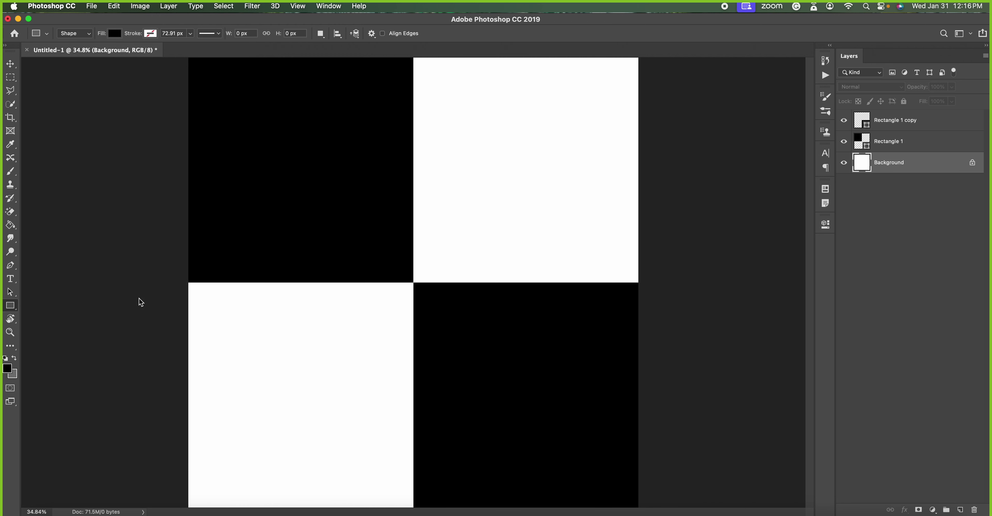
{"action": "left_click", "coordinate": [737, 298]}
Add a new empty Layer 1 above Rectangle 1 copy.
{"action": "left_click", "coordinate": [914, 121]}
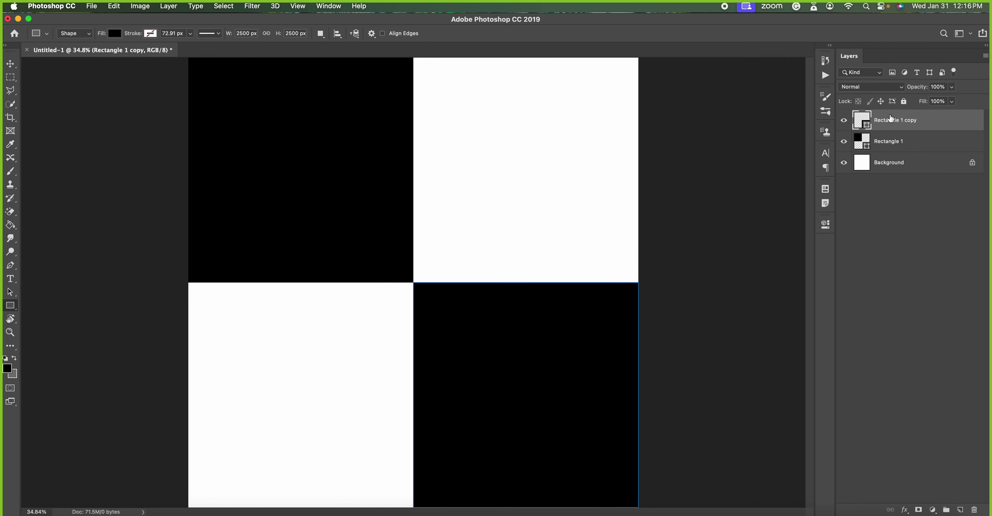
{"action": "left_click", "coordinate": [959, 509]}
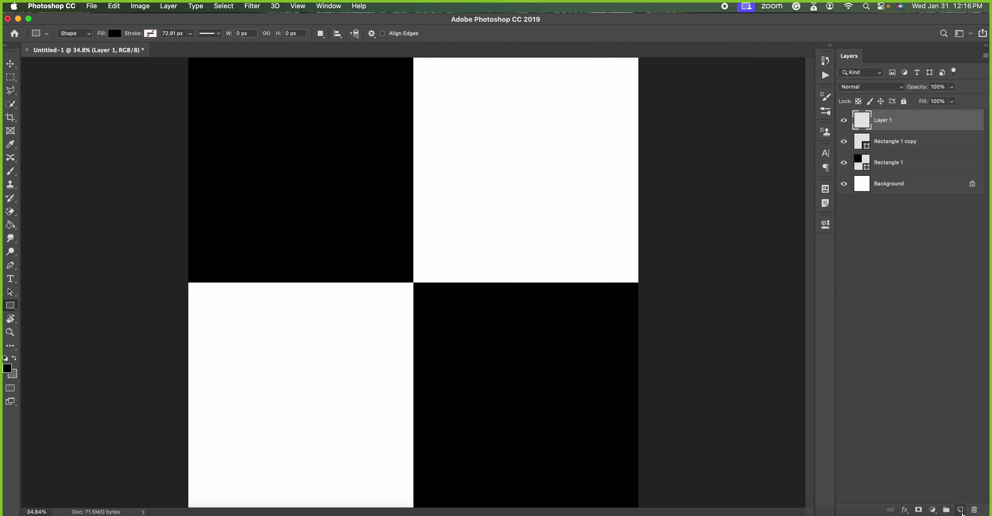
{"action": "left_click", "coordinate": [933, 510]}
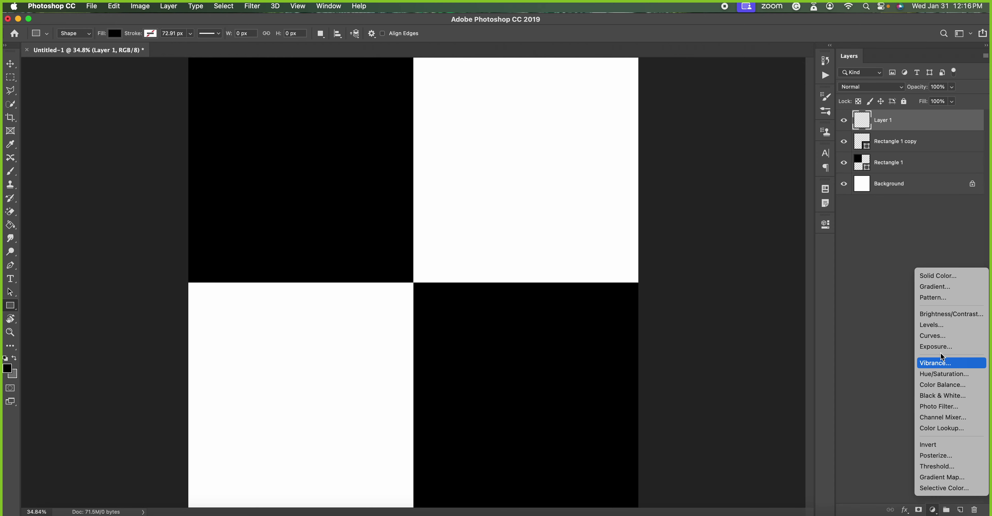
Create a Pattern Fill layer using the saved checkerboard pattern.
{"action": "left_click", "coordinate": [943, 298]}
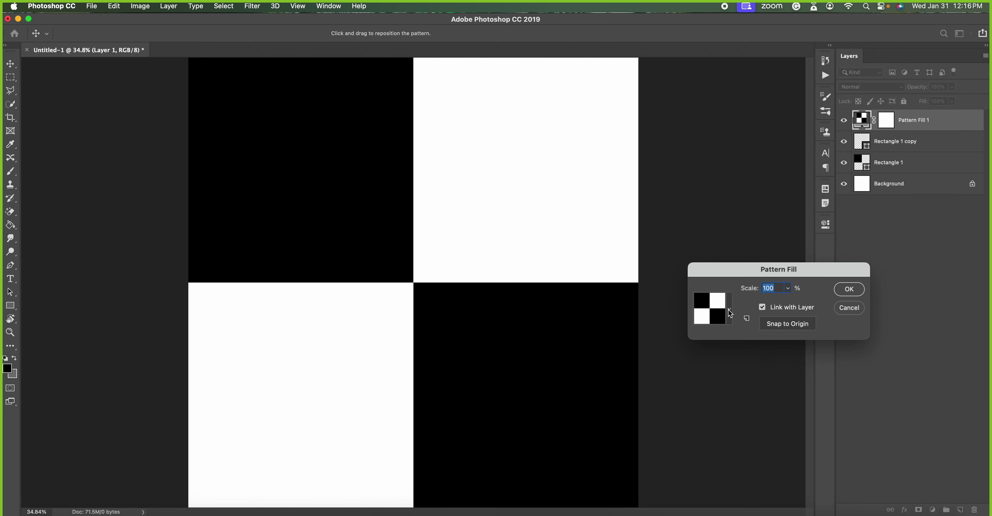
{"action": "left_click", "coordinate": [729, 310]}
{"action": "scroll", "coordinate": [726, 379], "scroll_direction": "down", "scroll_amount": 2}
{"action": "scroll", "coordinate": [727, 381], "scroll_direction": "down", "scroll_amount": 2}
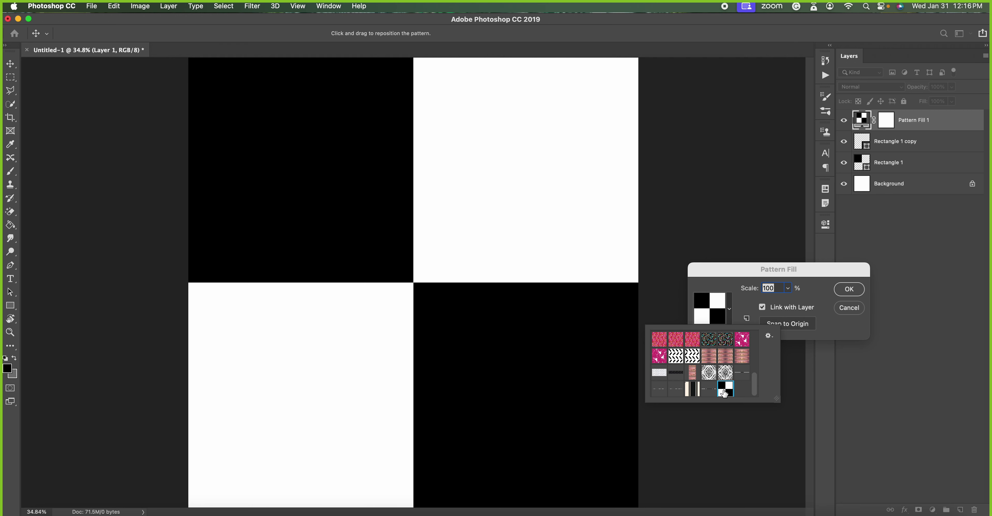
{"action": "left_click", "coordinate": [779, 289]}
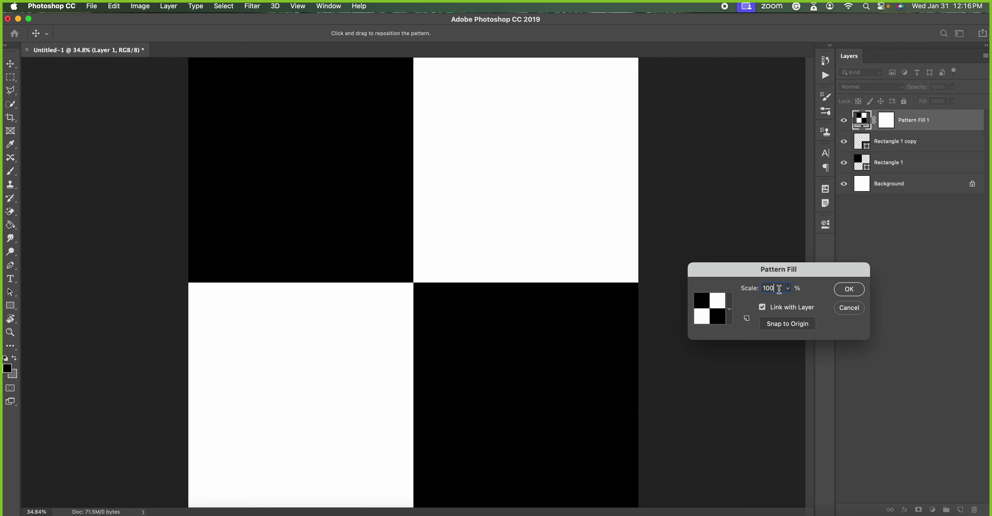
Try pattern scales between 91% and 99% and zoom in to inspect the tile seams.
{"action": "key", "text": "Down"}
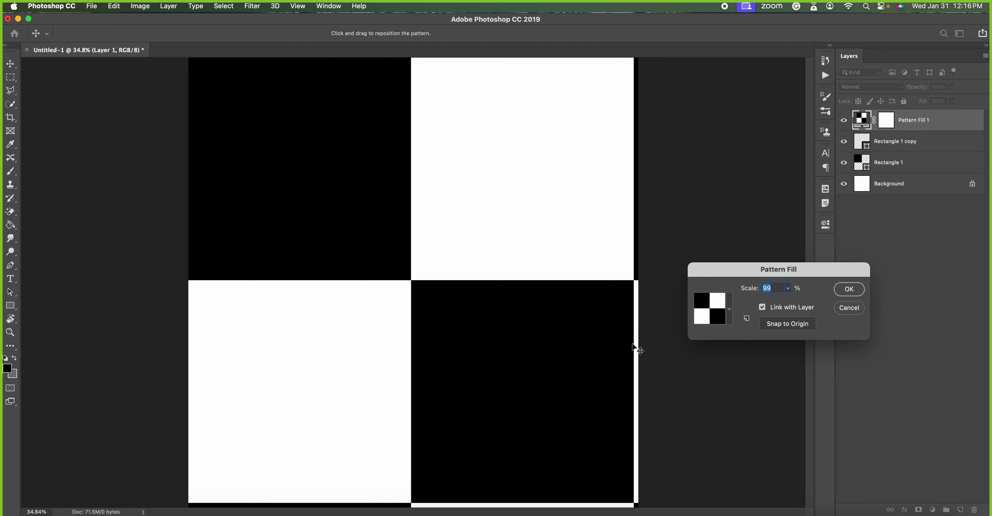
{"action": "key", "text": "Down"}
{"action": "key", "text": "Down"}
{"action": "key", "text": "Down"}
{"action": "key", "text": "Down"}
{"action": "key", "text": "Down"}
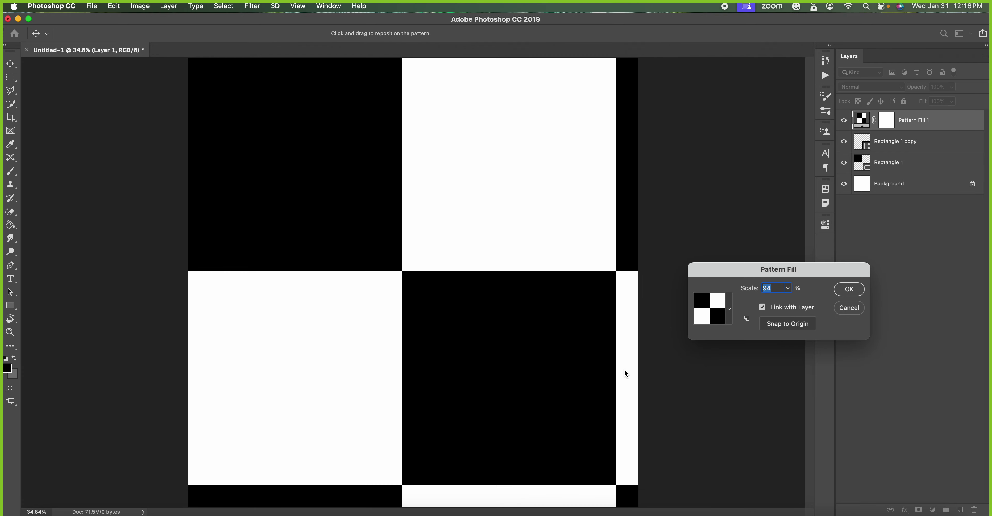
{"action": "key", "text": "Down"}
{"action": "key", "text": "Down"}
{"action": "key", "text": "Down"}
{"action": "key", "text": "Down"}
{"action": "key", "text": "Down"}
{"action": "key", "text": "Up"}
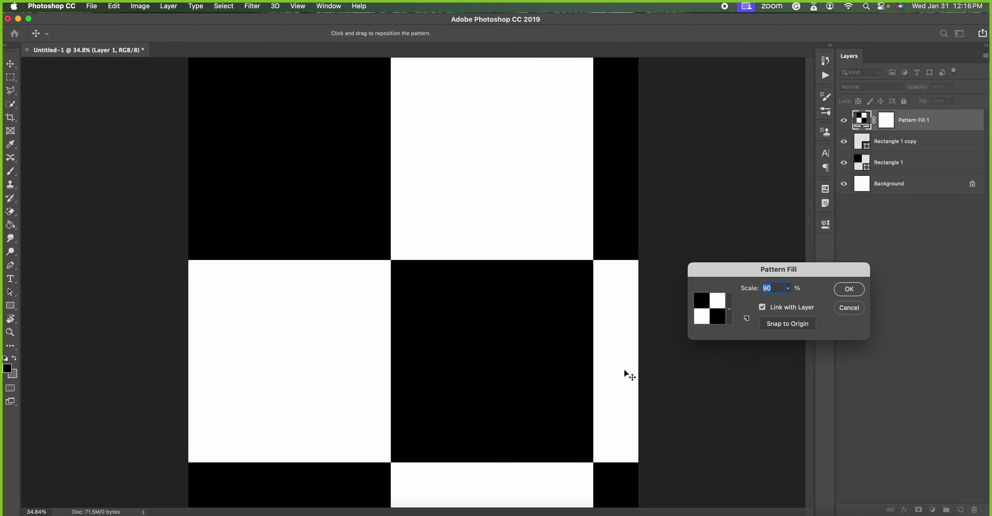
{"action": "key", "text": "Up"}
{"action": "key", "text": "Up"}
{"action": "key", "text": "Up"}
{"action": "key", "text": "Up"}
{"action": "key", "text": "Up"}
{"action": "key", "text": "Up"}
{"action": "key", "text": "Up"}
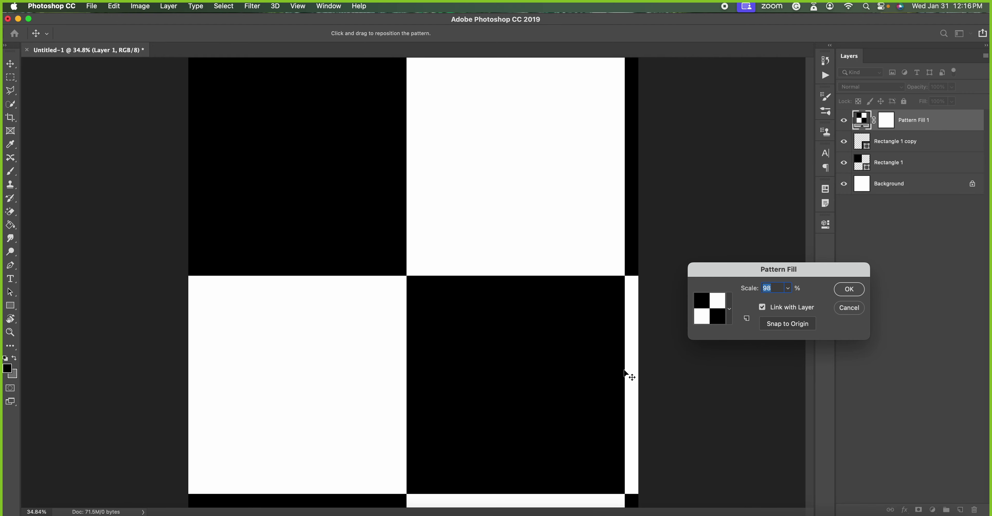
{"action": "key", "text": "Up"}
{"action": "key", "text": "Up"}
{"action": "key", "text": "super+equal"}
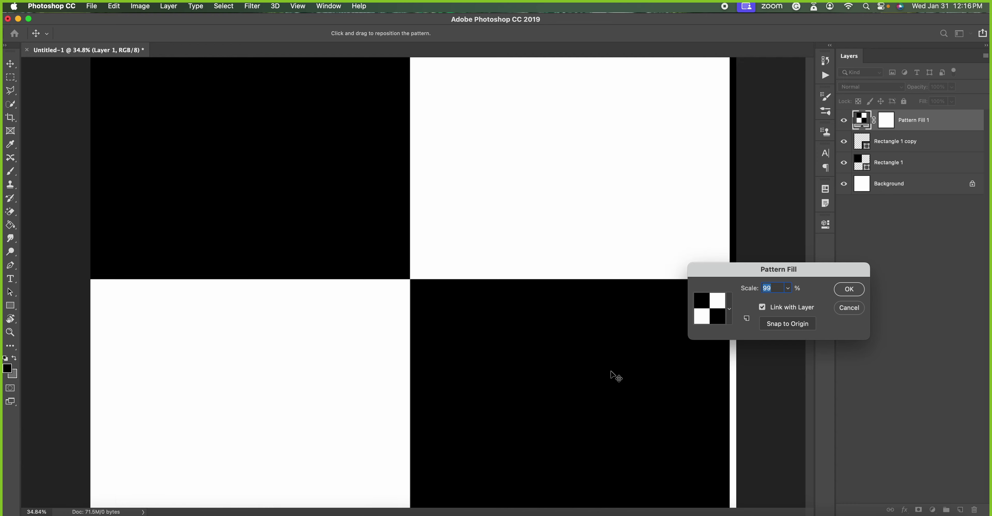
{"action": "key", "text": "super+equal"}
{"action": "scroll", "coordinate": [615, 376], "scroll_direction": "right", "scroll_amount": 5}
{"action": "scroll", "coordinate": [615, 376], "scroll_direction": "right", "scroll_amount": 5}
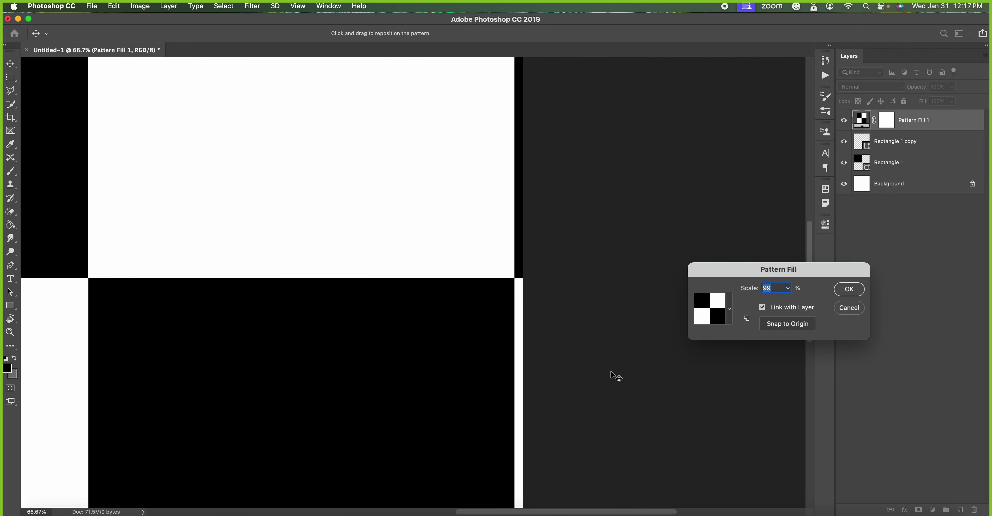
{"action": "key", "text": "super+equal"}
{"action": "key", "text": "super+equal"}
{"action": "scroll", "coordinate": [615, 376], "scroll_direction": "right", "scroll_amount": 2}
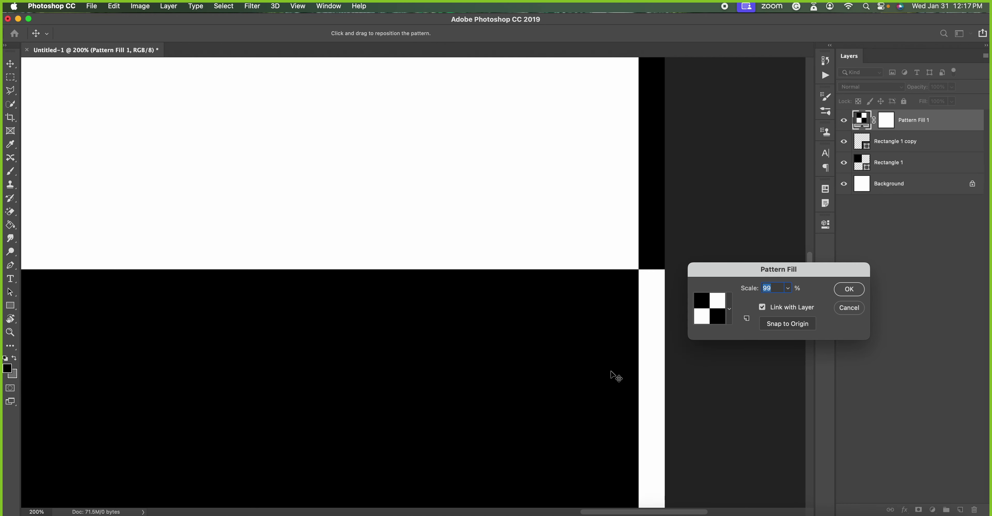
{"action": "scroll", "coordinate": [615, 376], "scroll_direction": "right", "scroll_amount": 5}
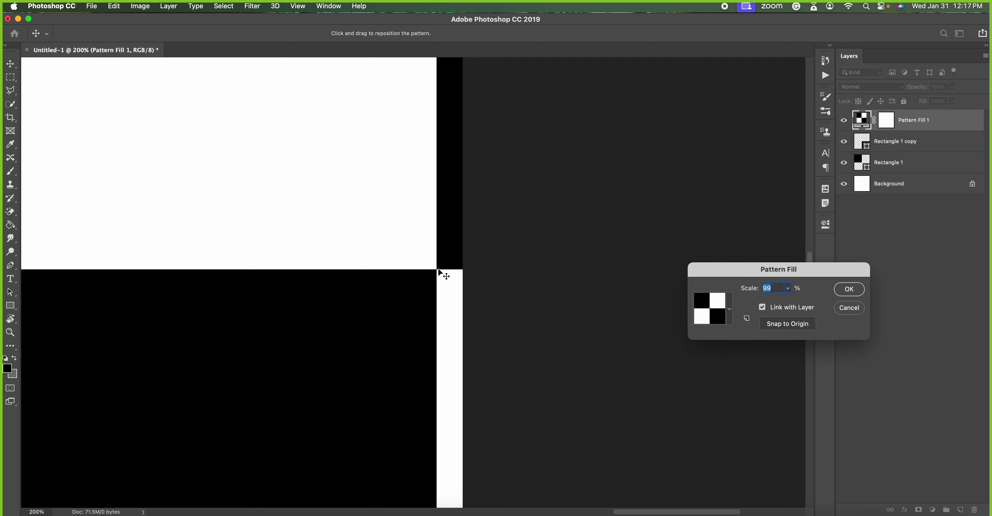
{"action": "scroll", "coordinate": [437, 272], "scroll_direction": "down", "scroll_amount": 5}
{"action": "scroll", "coordinate": [438, 274], "scroll_direction": "down", "scroll_amount": 3}
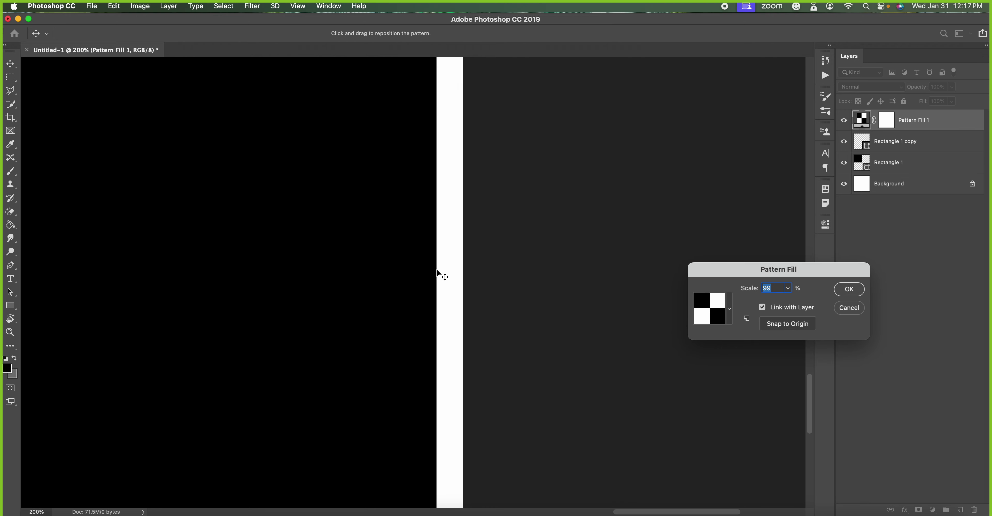
{"action": "scroll", "coordinate": [440, 274], "scroll_direction": "down", "scroll_amount": 3}
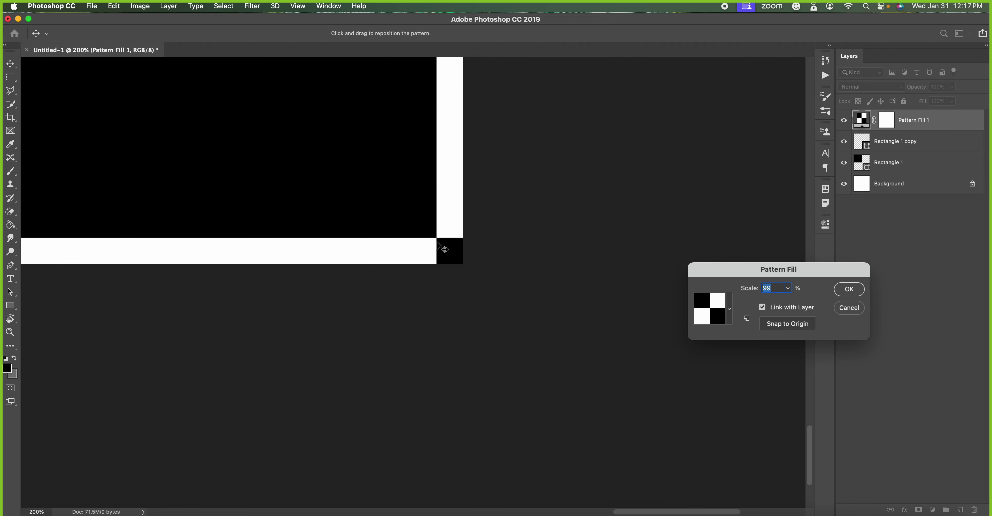
{"action": "scroll", "coordinate": [388, 258], "scroll_direction": "left", "scroll_amount": 1}
{"action": "scroll", "coordinate": [388, 258], "scroll_direction": "left", "scroll_amount": 5}
{"action": "scroll", "coordinate": [388, 255], "scroll_direction": "left", "scroll_amount": 2}
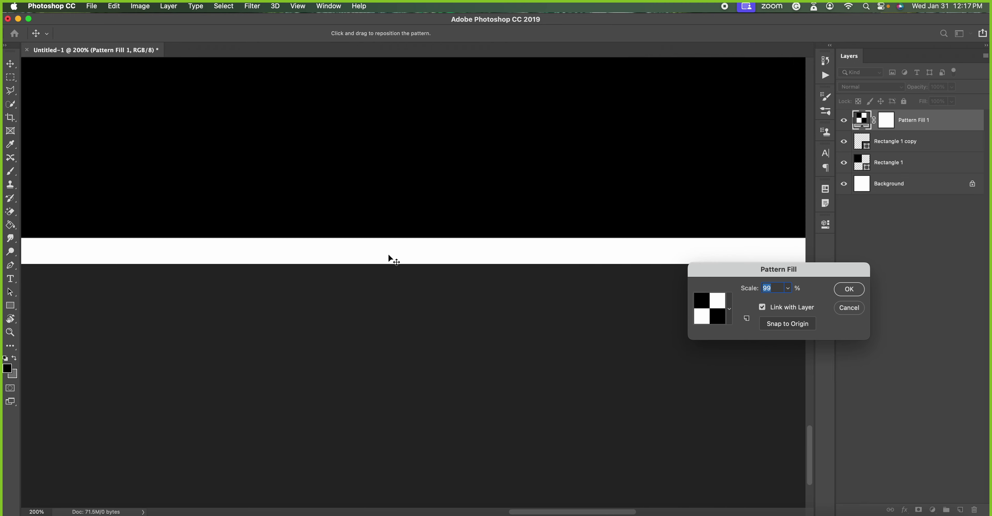
{"action": "scroll", "coordinate": [388, 254], "scroll_direction": "left", "scroll_amount": 2}
{"action": "scroll", "coordinate": [388, 255], "scroll_direction": "left", "scroll_amount": 2}
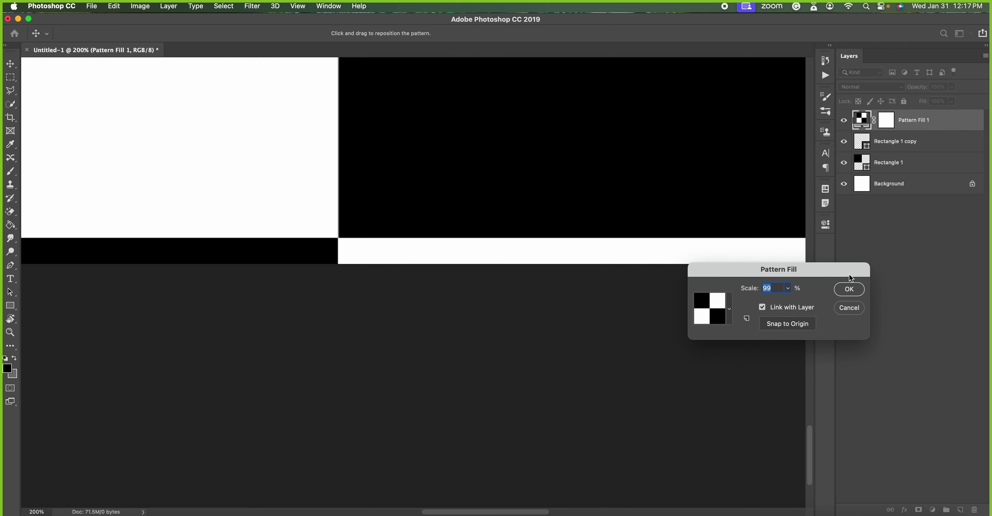
{"action": "scroll", "coordinate": [516, 231], "scroll_direction": "down", "scroll_amount": 1}
{"action": "scroll", "coordinate": [516, 230], "scroll_direction": "down", "scroll_amount": 2}
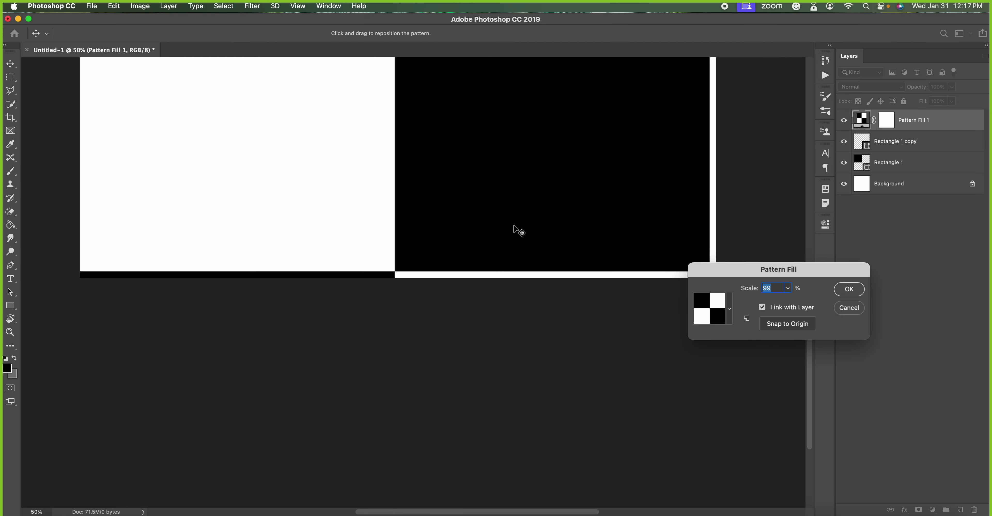
{"action": "scroll", "coordinate": [516, 231], "scroll_direction": "down", "scroll_amount": 3}
{"action": "scroll", "coordinate": [514, 226], "scroll_direction": "up", "scroll_amount": 1}
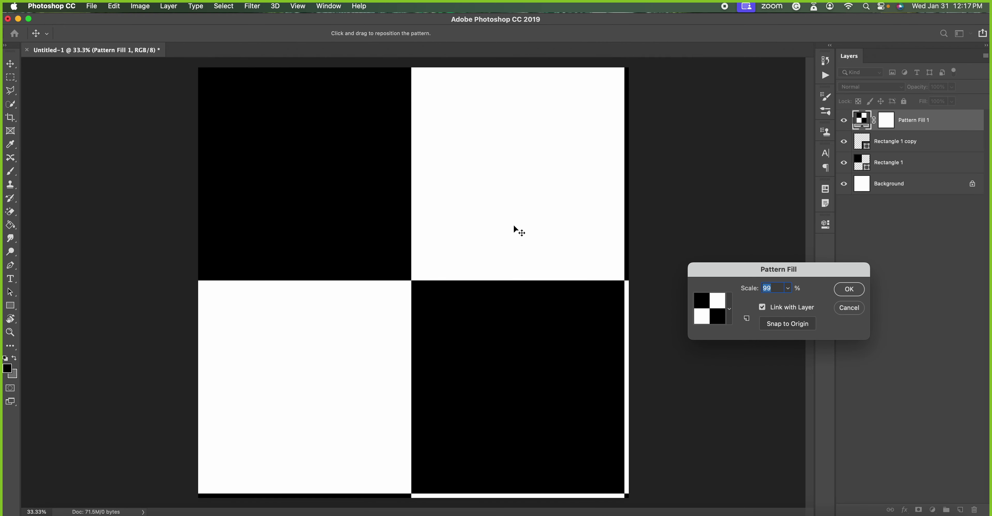
Set the pattern scale to 50% for a 4×4 checkerboard and compare with the reference.
{"action": "left_click", "coordinate": [777, 288]}
{"action": "left_click", "coordinate": [749, 288]}
{"action": "type", "text": "50"}
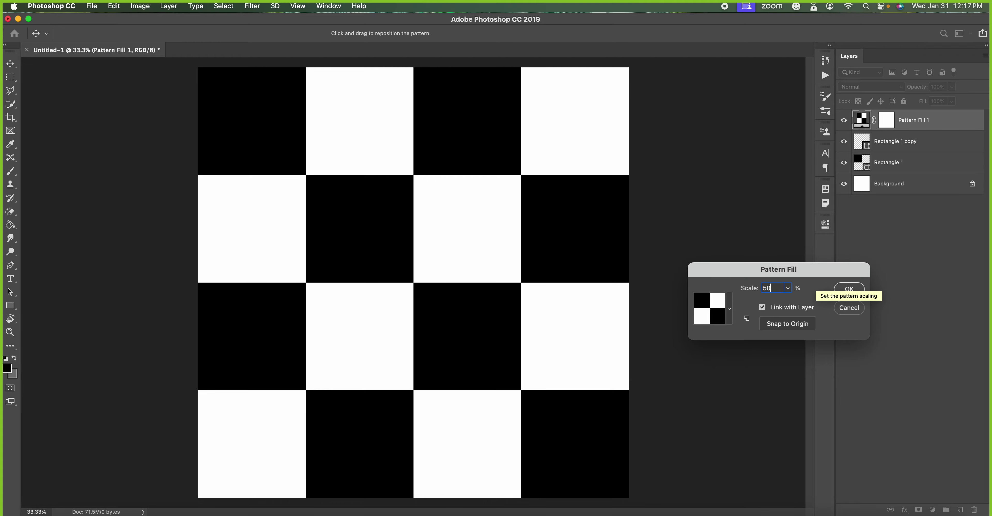
{"action": "key", "text": "ctrl+Right"}
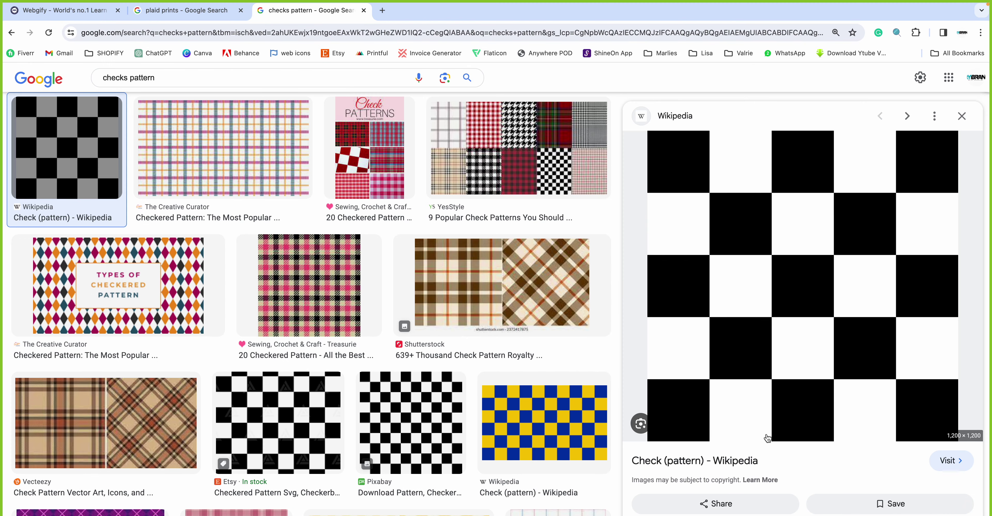
{"action": "key", "text": "ctrl+Left"}
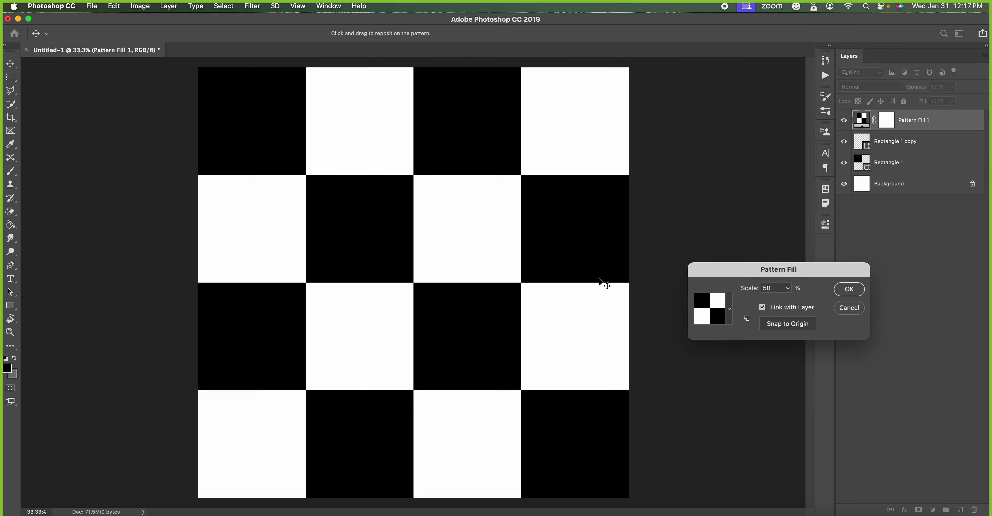
Cancel the Pattern Fill dialog, discarding the Pattern Fill 1 layer.
{"action": "left_click", "coordinate": [858, 309]}
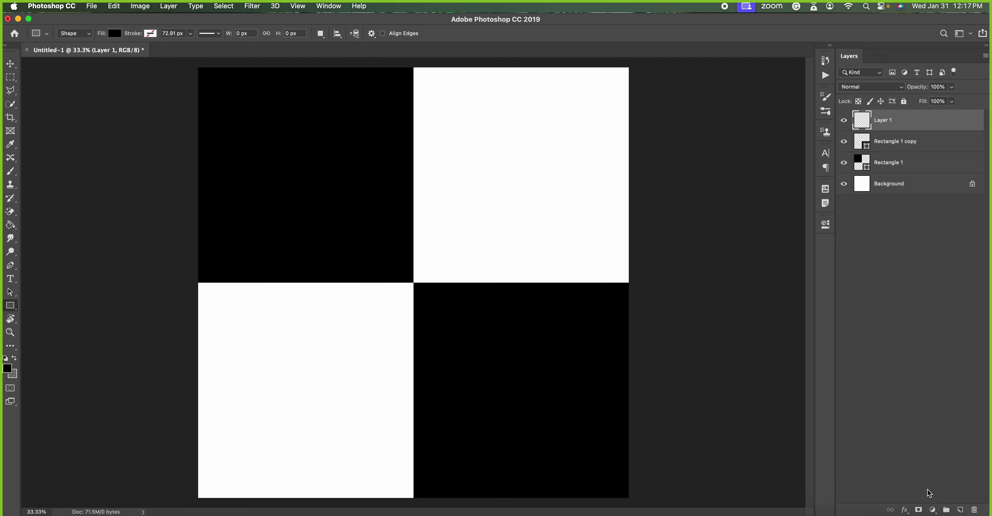
Add a Pattern Fill layer at 50% scale, tiling a 4x4 black-and-white checkerboard.
{"action": "left_click", "coordinate": [932, 510]}
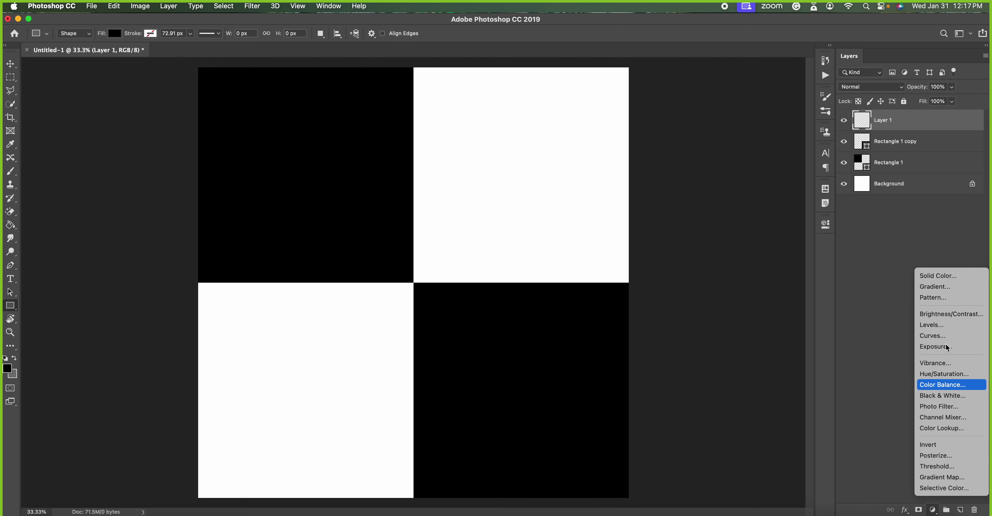
{"action": "left_click", "coordinate": [943, 298]}
{"action": "left_click", "coordinate": [778, 290]}
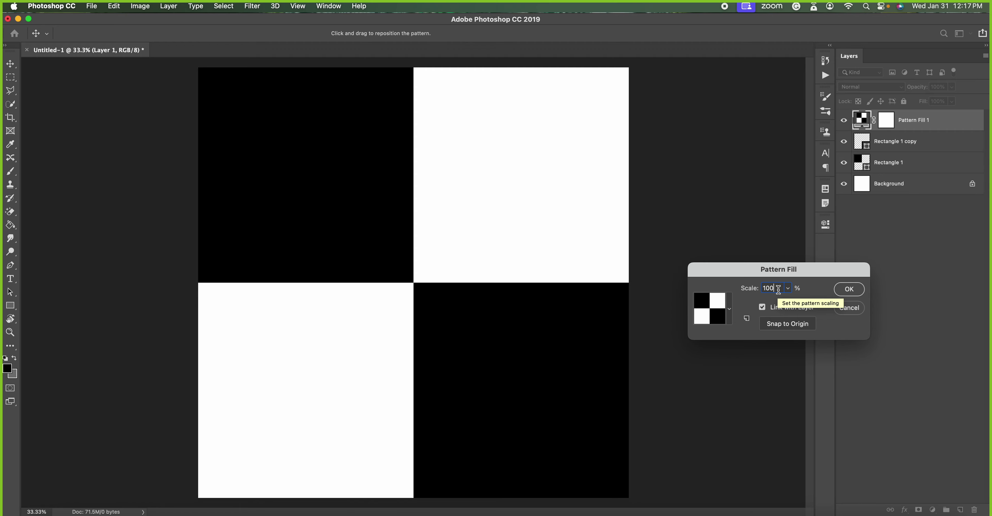
{"action": "double_click", "coordinate": [778, 289]}
{"action": "type", "text": "50"}
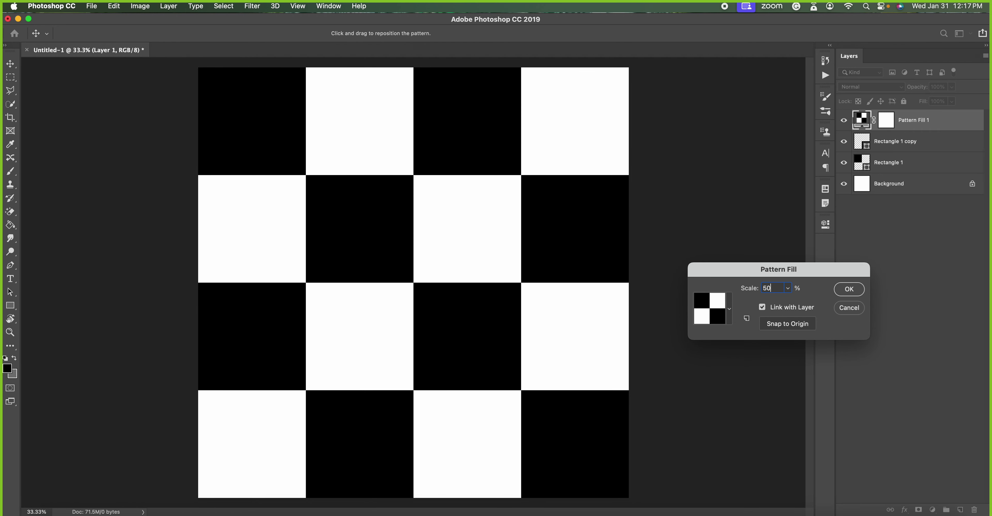
{"action": "left_click", "coordinate": [849, 290]}
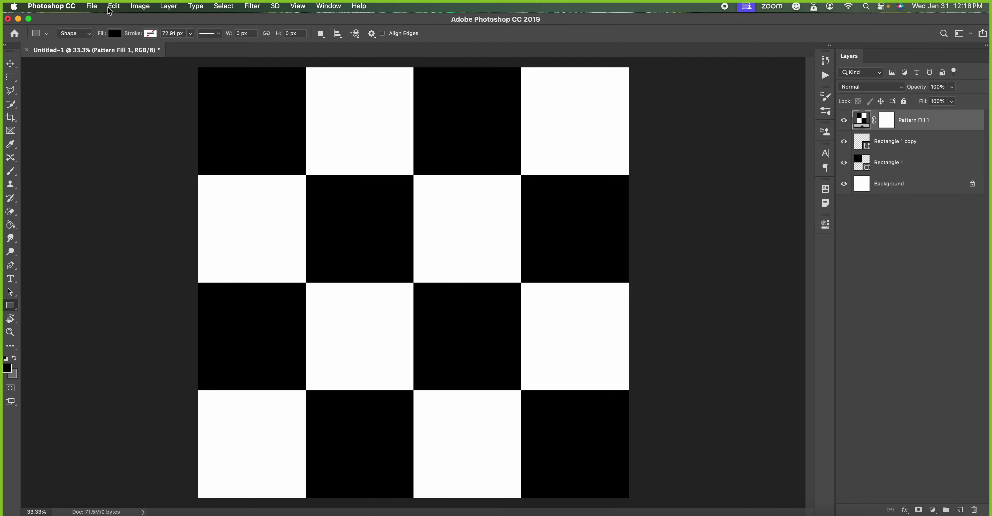
{"action": "key", "text": "super+s"}
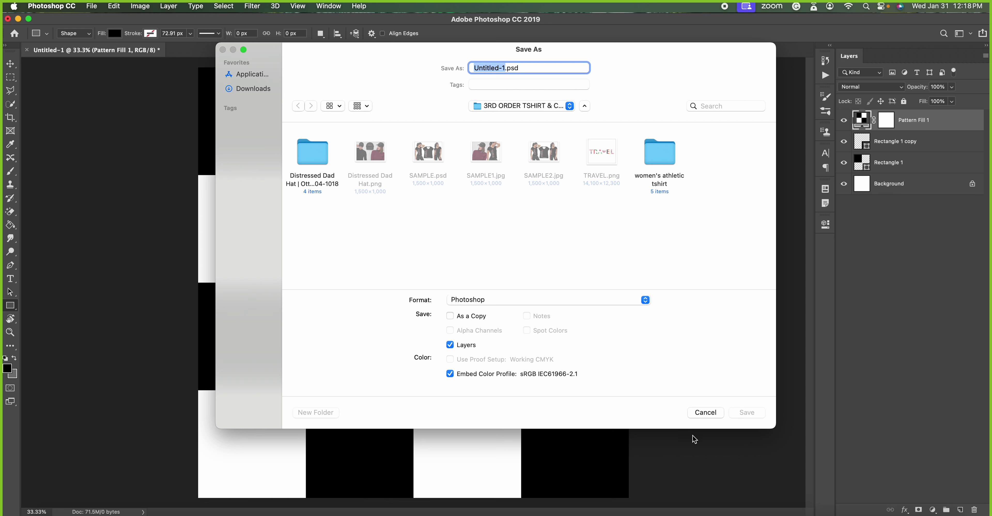
{"action": "left_click", "coordinate": [708, 413]}
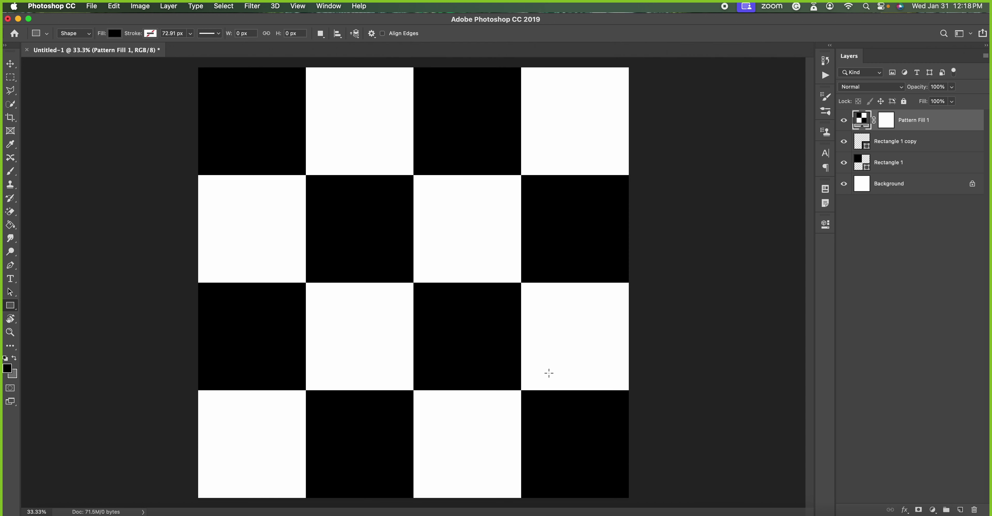
Define the tile as Pattern 7 and hide the Pattern Fill 1 layer.
{"action": "left_click", "coordinate": [114, 7]}
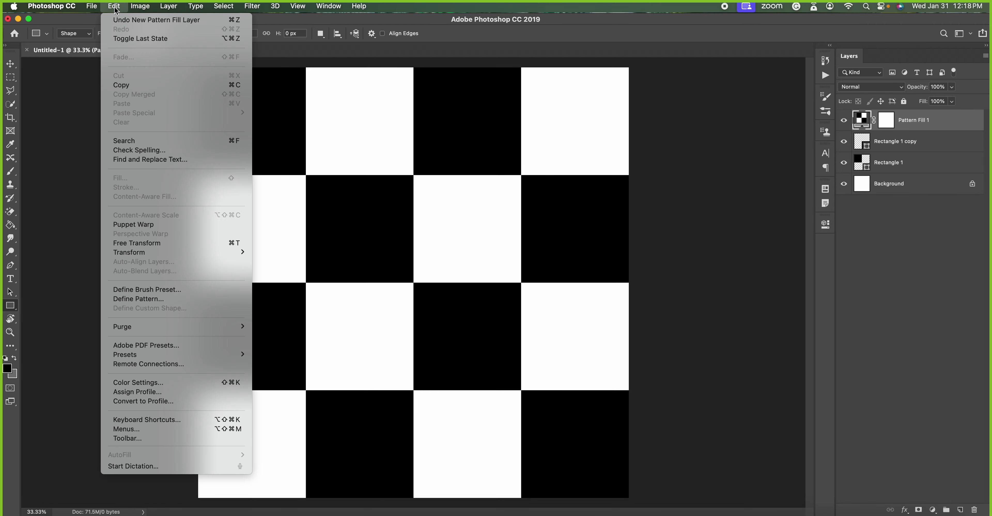
{"action": "left_click", "coordinate": [138, 299]}
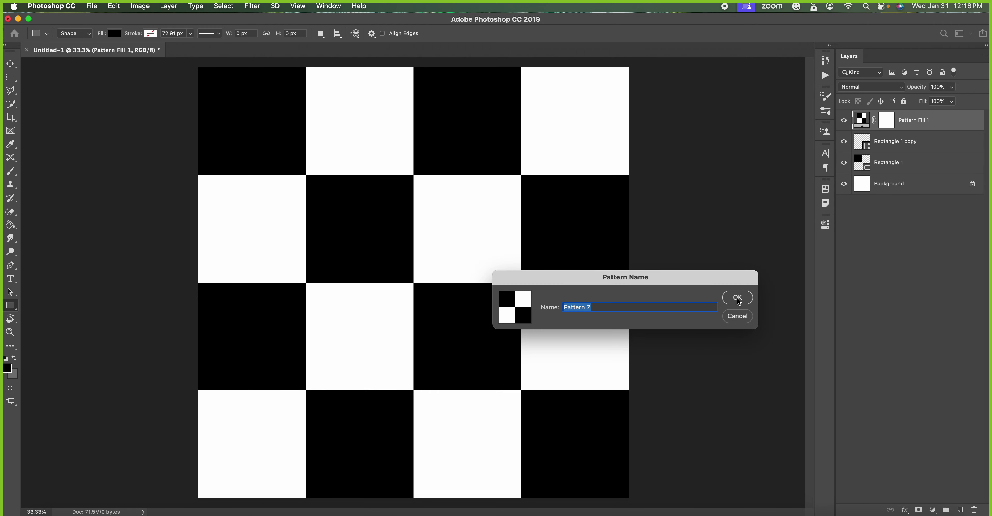
{"action": "left_click", "coordinate": [736, 297]}
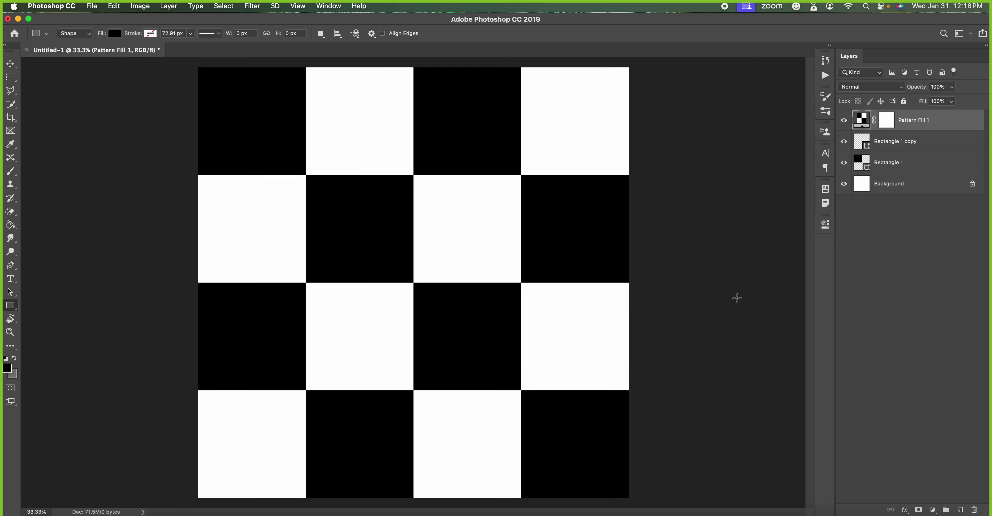
{"action": "left_click", "coordinate": [843, 121]}
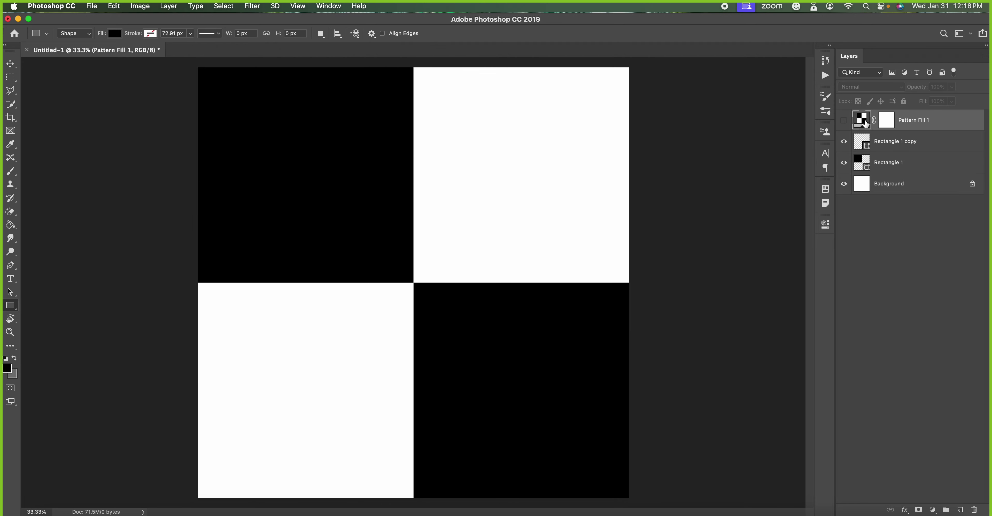
Add a trial second pattern fill, previewing checker patterns and nudging scale to 99%.
{"action": "left_click", "coordinate": [961, 510]}
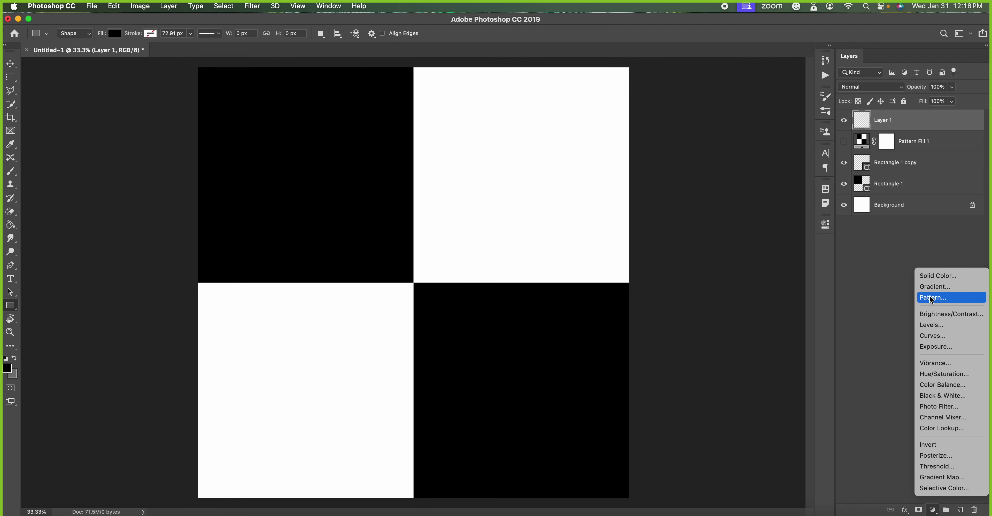
{"action": "left_click", "coordinate": [931, 297]}
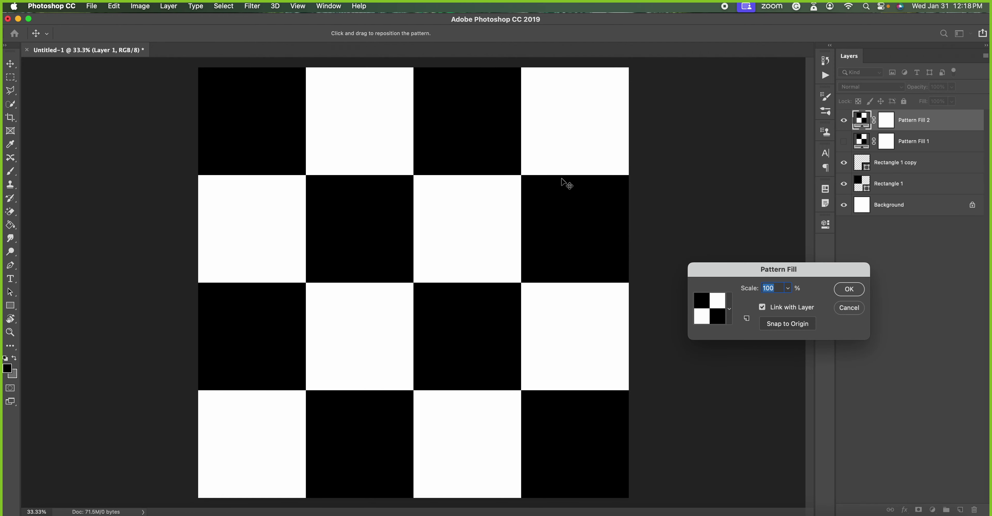
{"action": "left_click", "coordinate": [729, 310]}
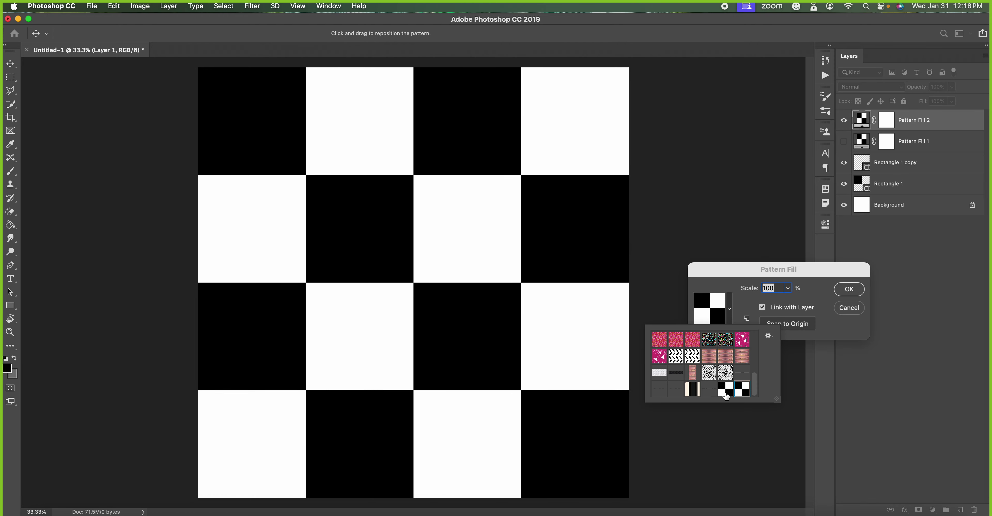
{"action": "left_click", "coordinate": [725, 389]}
{"action": "left_click", "coordinate": [742, 390]}
{"action": "left_click", "coordinate": [810, 274]}
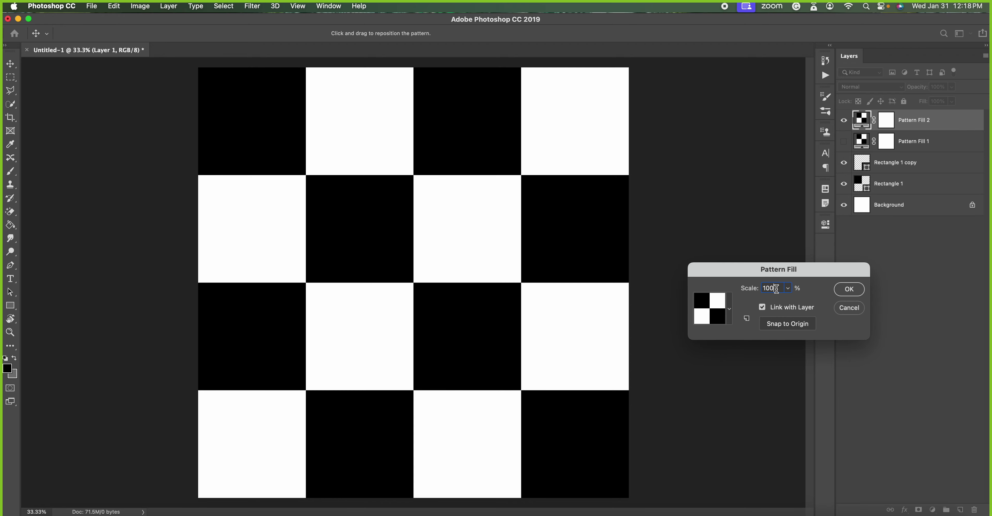
{"action": "key", "text": "Down"}
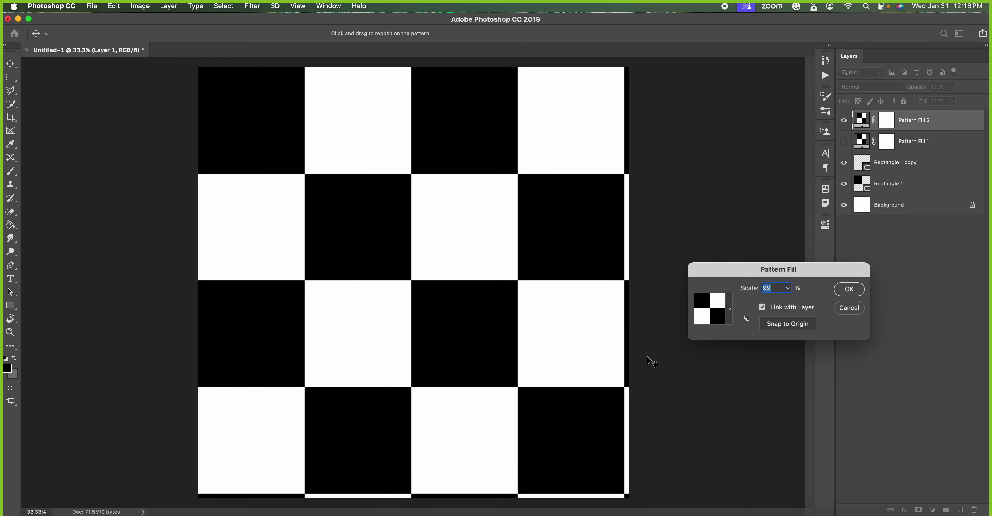
Zoom in to inspect the pattern edges, then cancel the trial fill layer.
{"action": "key", "text": "super+plus"}
{"action": "key", "text": "super+plus"}
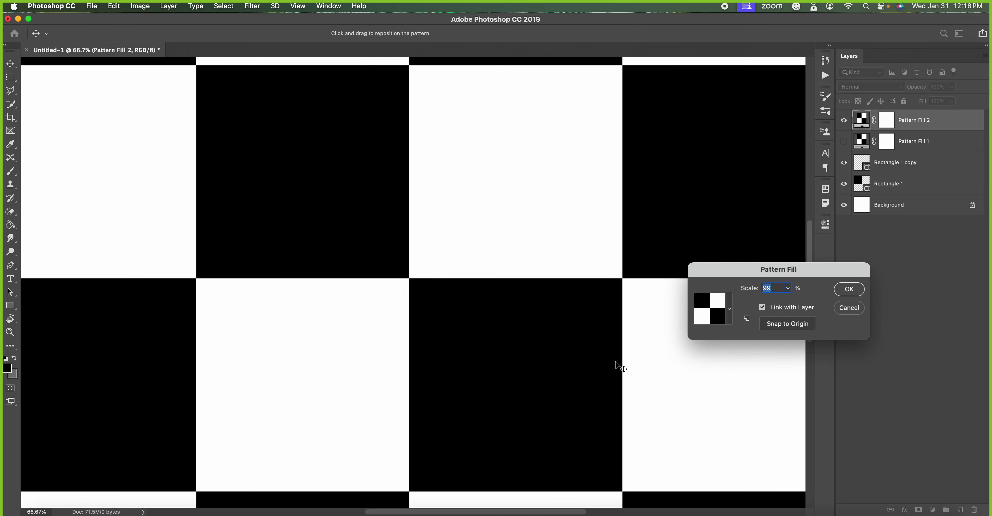
{"action": "scroll", "coordinate": [615, 362], "scroll_direction": "right", "scroll_amount": 5}
{"action": "scroll", "coordinate": [615, 362], "scroll_direction": "right", "scroll_amount": 3}
{"action": "scroll", "coordinate": [612, 347], "scroll_direction": "down", "scroll_amount": 2}
{"action": "scroll", "coordinate": [612, 346], "scroll_direction": "left", "scroll_amount": 2}
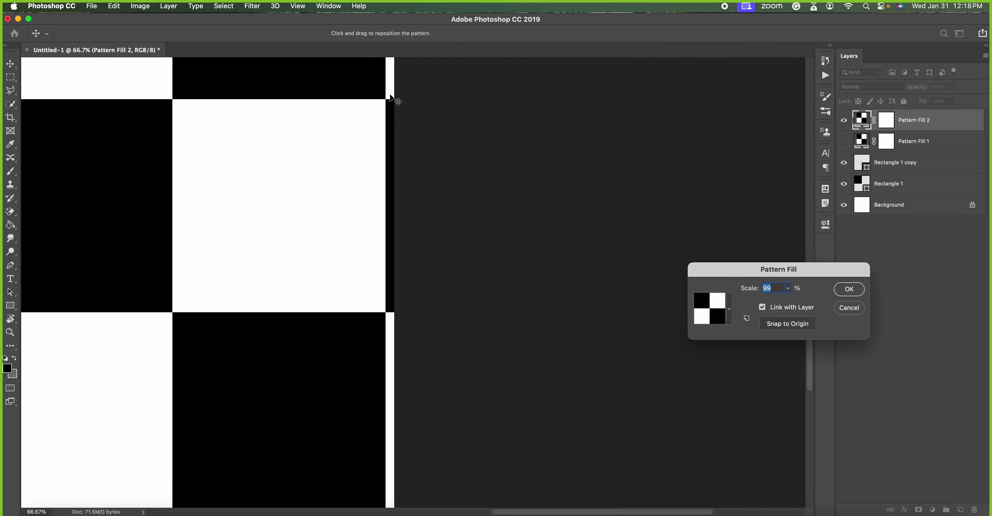
{"action": "scroll", "coordinate": [390, 278], "scroll_direction": "down", "scroll_amount": 1}
{"action": "scroll", "coordinate": [390, 275], "scroll_direction": "down", "scroll_amount": 4}
{"action": "scroll", "coordinate": [390, 276], "scroll_direction": "left", "scroll_amount": 1}
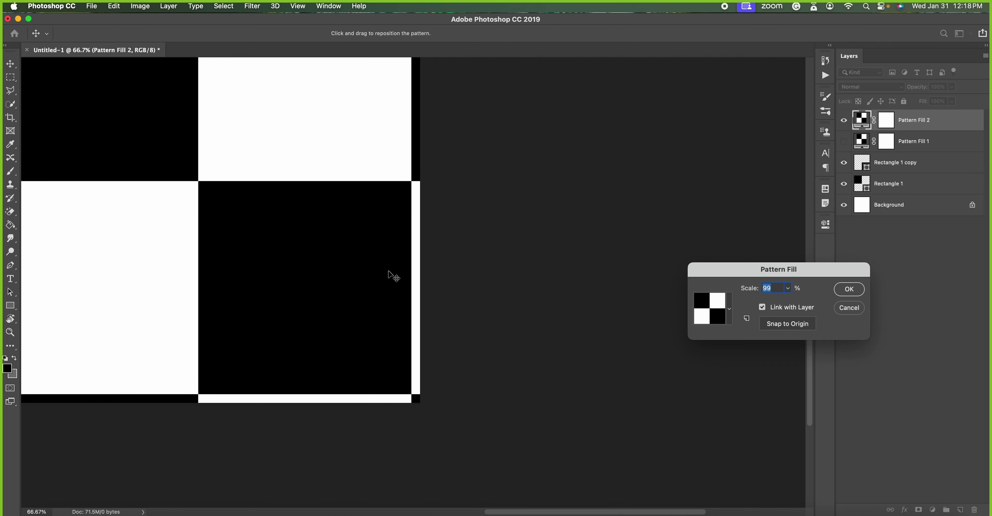
{"action": "scroll", "coordinate": [389, 274], "scroll_direction": "down", "scroll_amount": 3}
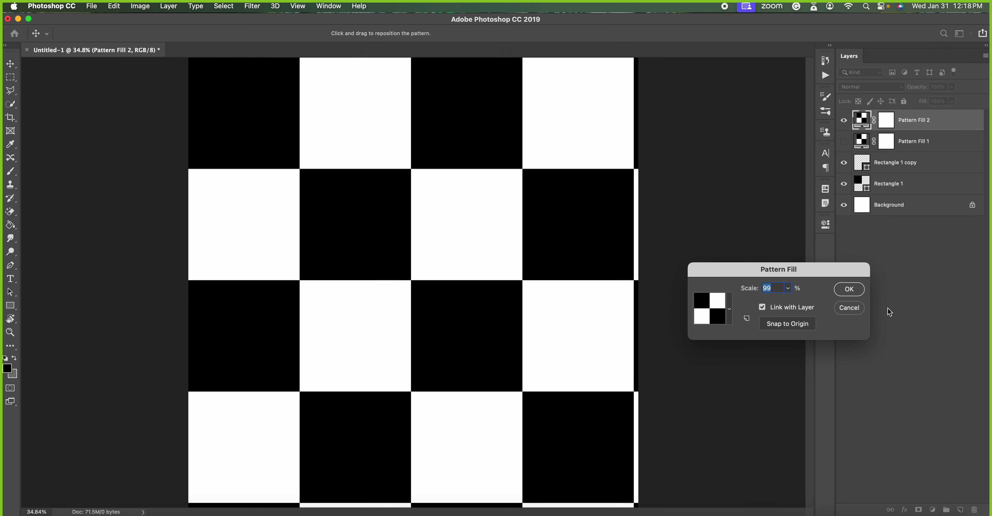
{"action": "key", "text": "Escape"}
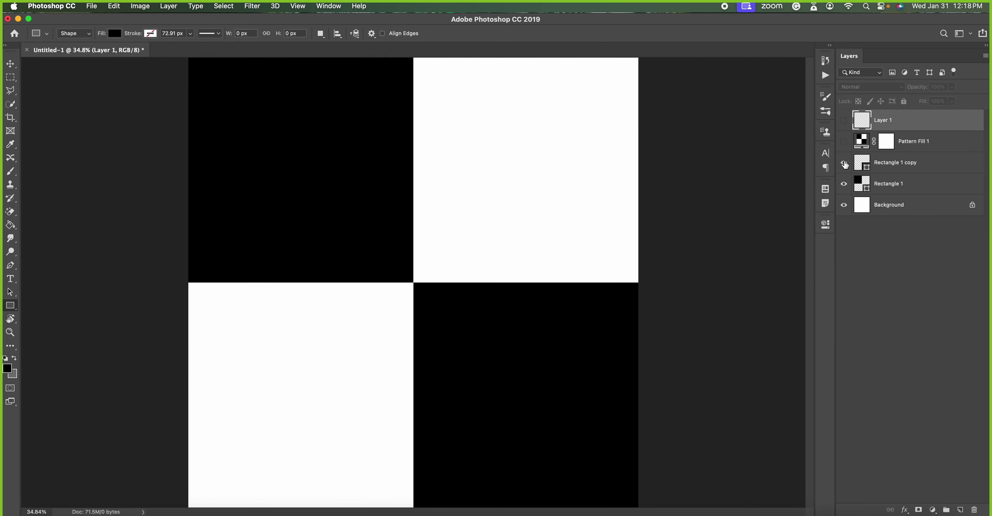
Toggle the rectangle layers' visibility and show Pattern Fill 1 again.
{"action": "left_click", "coordinate": [843, 163]}
{"action": "left_click", "coordinate": [843, 183]}
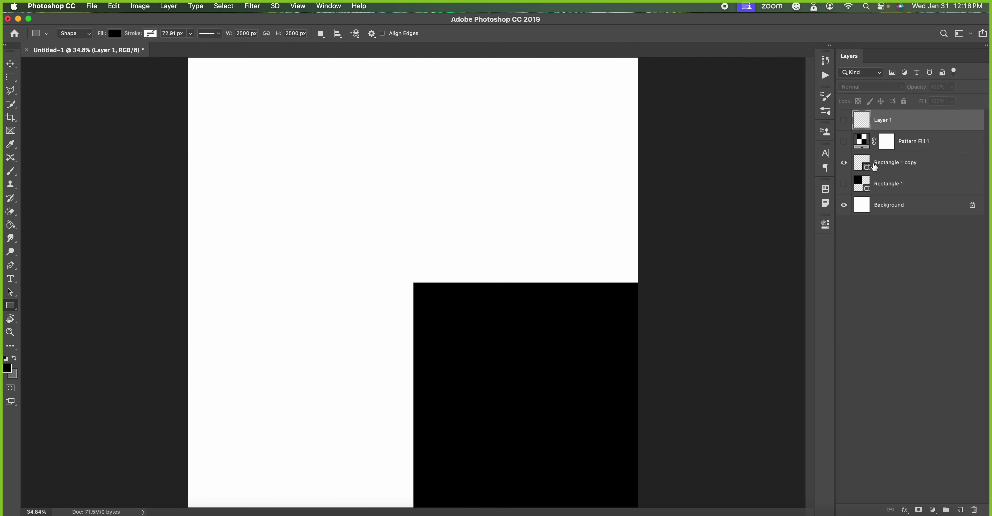
{"action": "left_click", "coordinate": [843, 183]}
{"action": "left_click", "coordinate": [882, 168]}
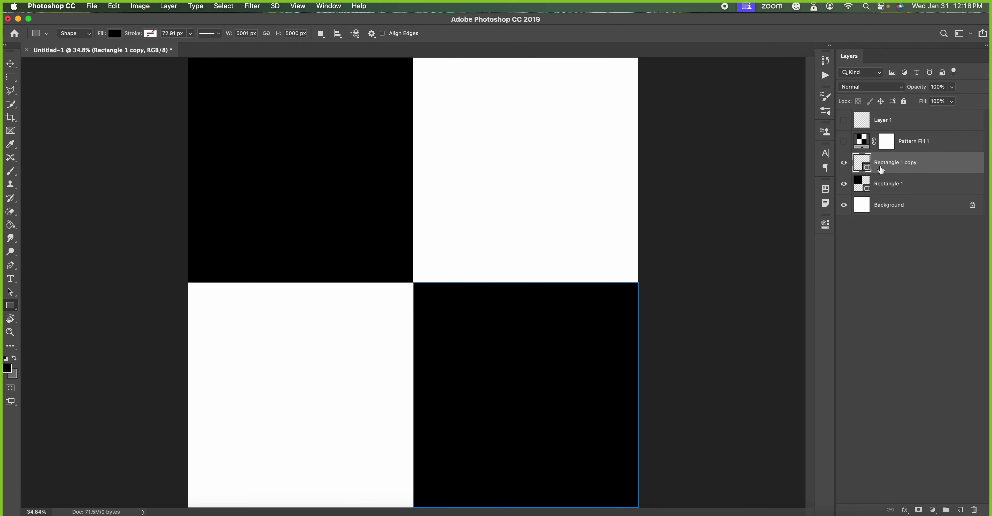
{"action": "left_click", "coordinate": [843, 141]}
Try Pattern Fill 1 scales of 100, 50, 25 and 10%, committing it at 49%.
{"action": "double_click", "coordinate": [860, 141]}
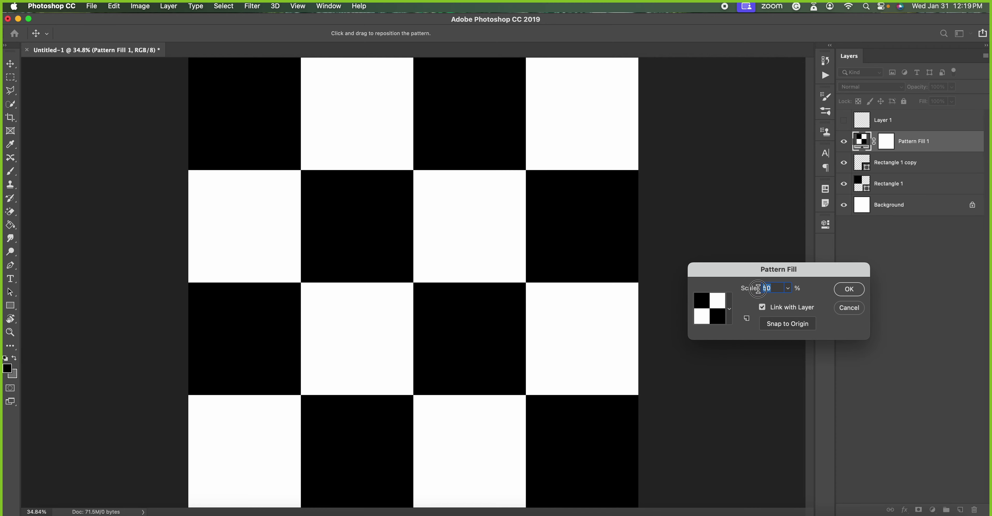
{"action": "type", "text": "100"}
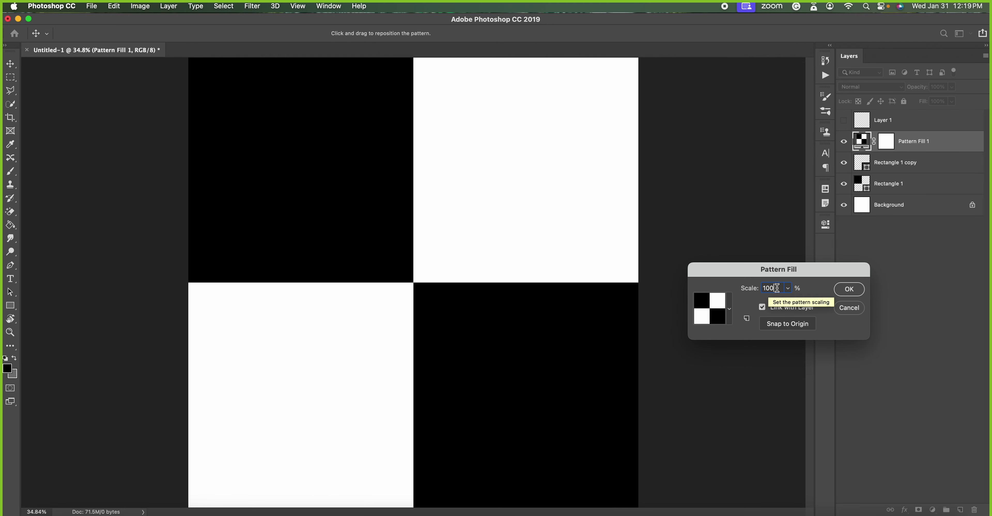
{"action": "double_click", "coordinate": [768, 289]}
{"action": "type", "text": "50"}
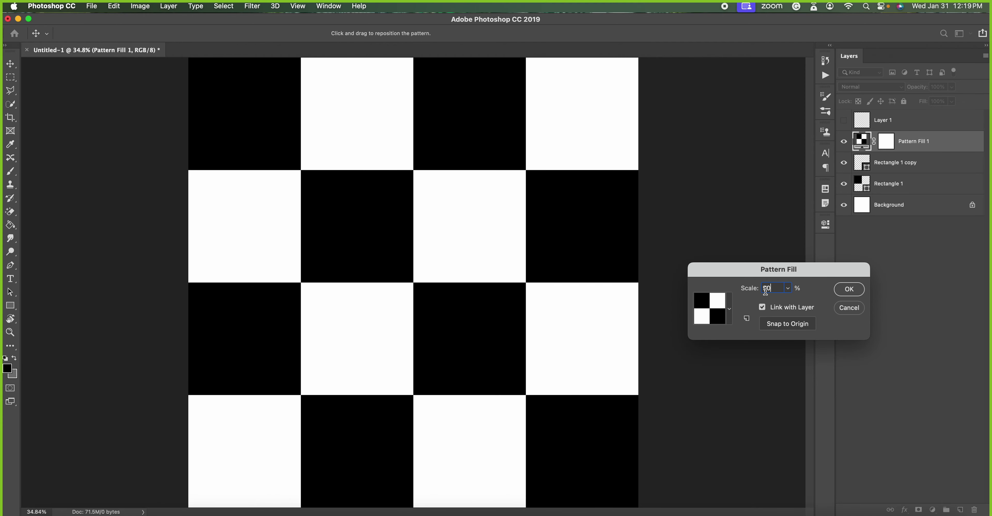
{"action": "double_click", "coordinate": [767, 289]}
{"action": "type", "text": "25"}
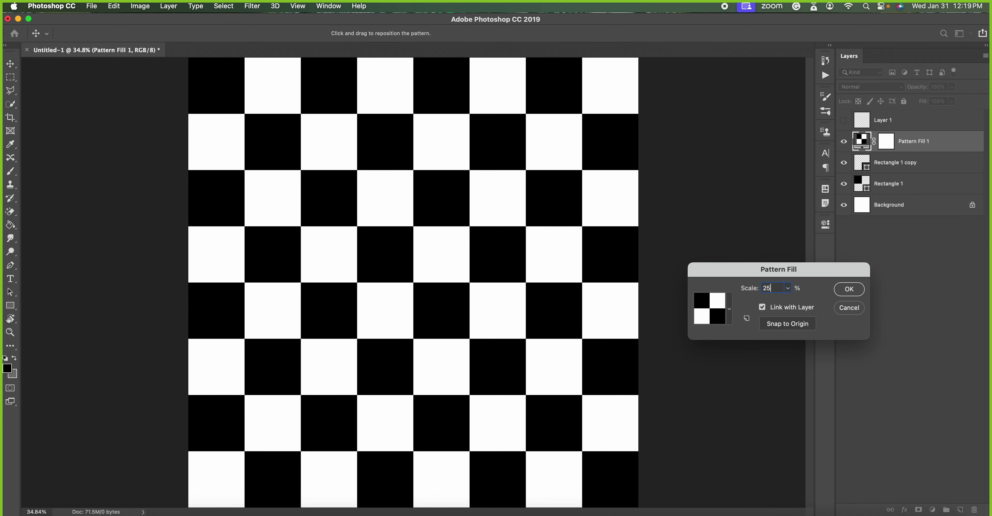
{"action": "double_click", "coordinate": [770, 287]}
{"action": "type", "text": "10"}
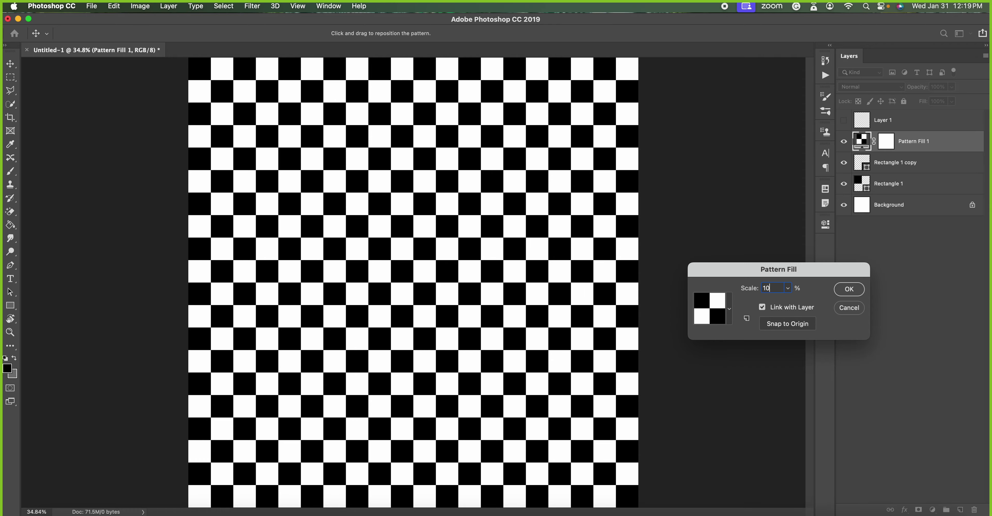
{"action": "type", "text": "5"}
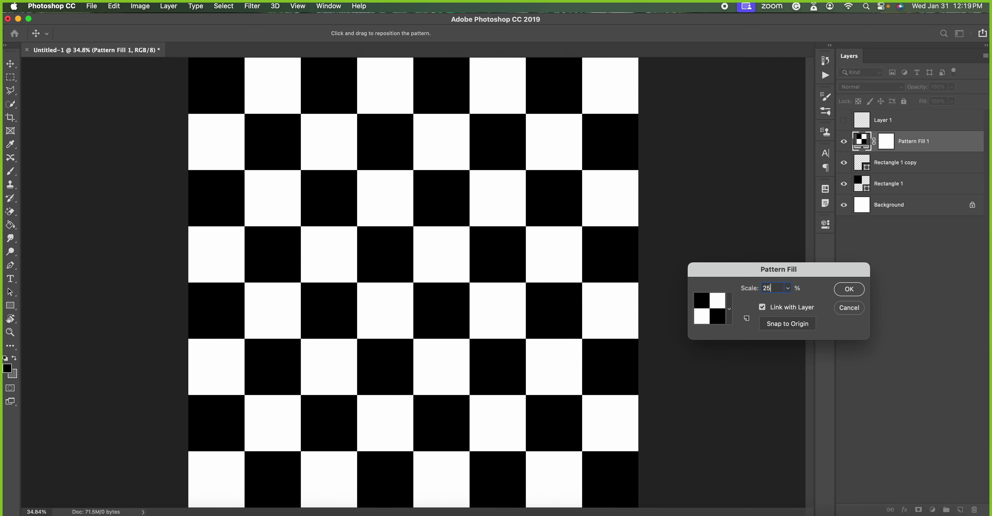
{"action": "key", "text": "BackSpace"}
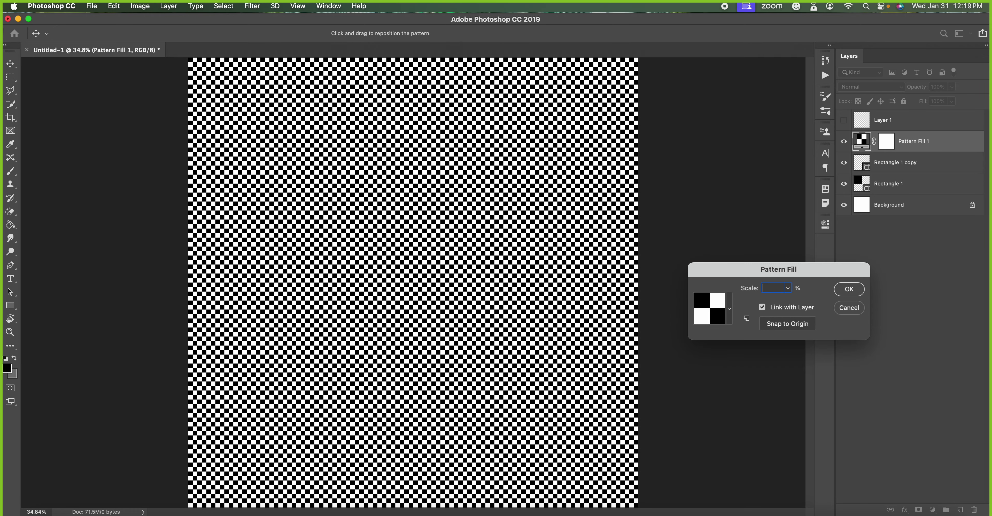
{"action": "type", "text": "50"}
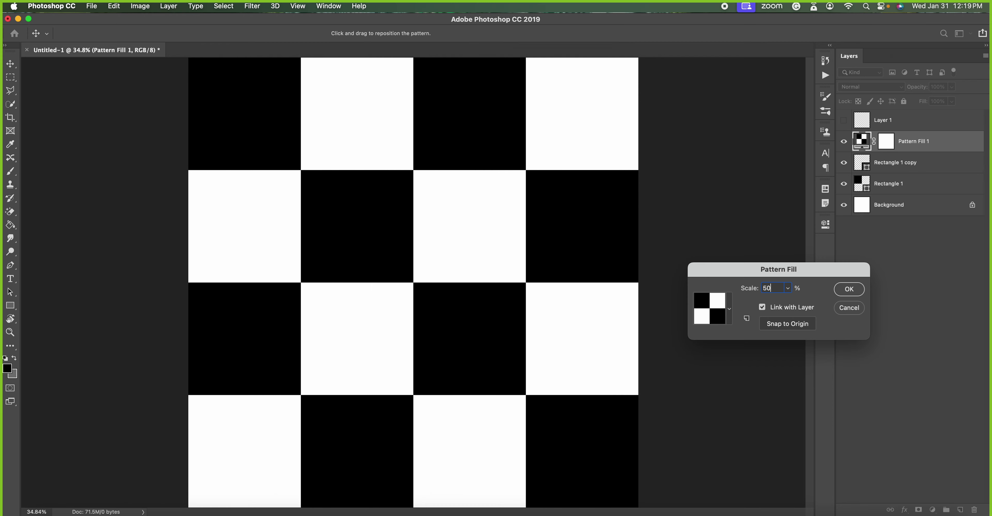
{"action": "key", "text": "Down"}
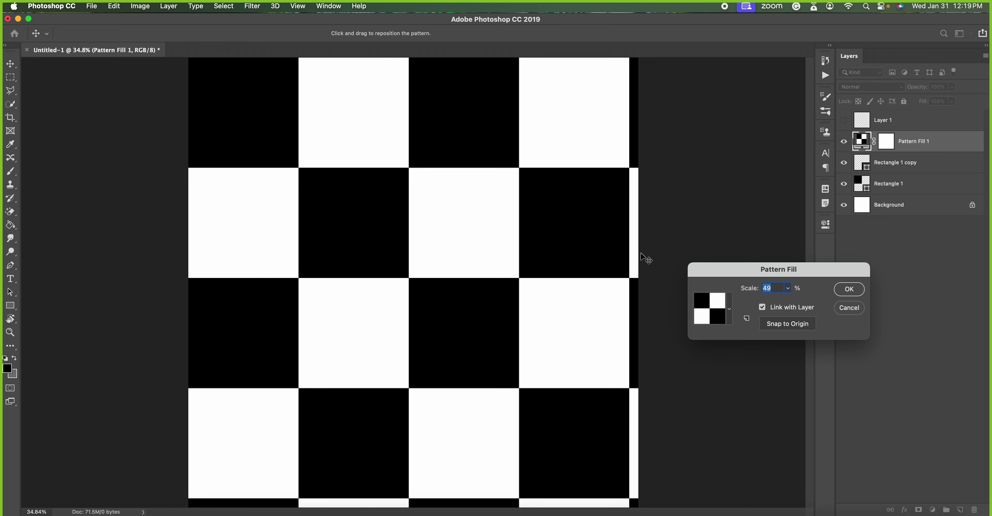
{"action": "left_click", "coordinate": [847, 291]}
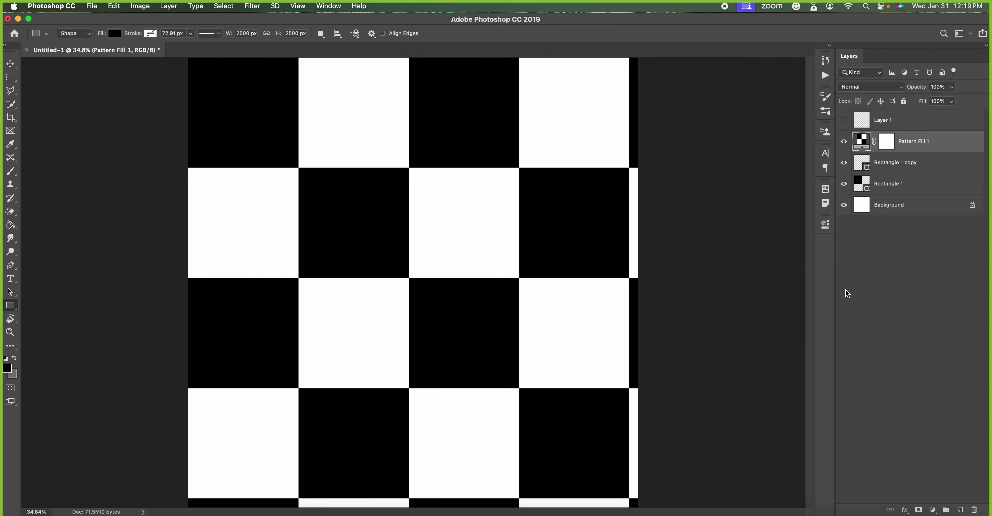
Define the tile as Pattern 8, hide Pattern Fill 1 and show Layer 1.
{"action": "left_click", "coordinate": [114, 5]}
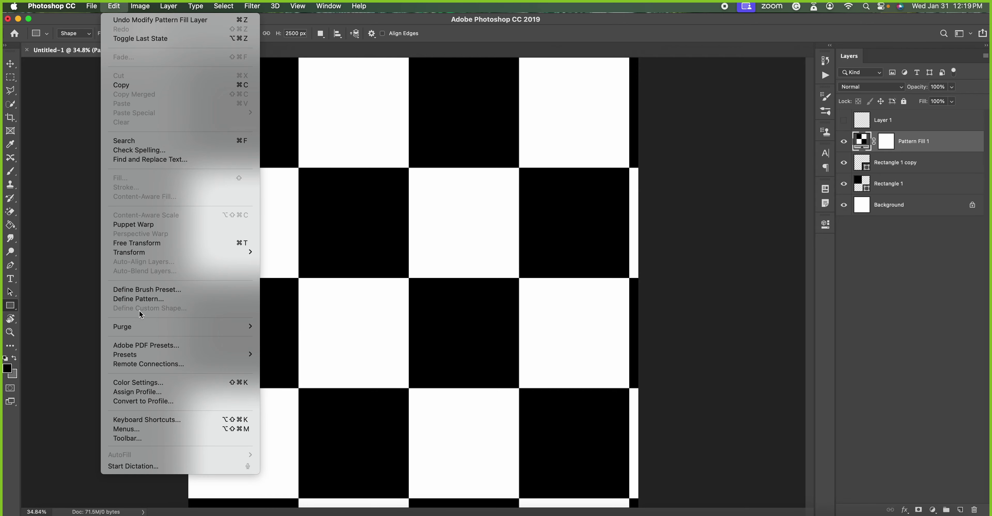
{"action": "left_click", "coordinate": [166, 300]}
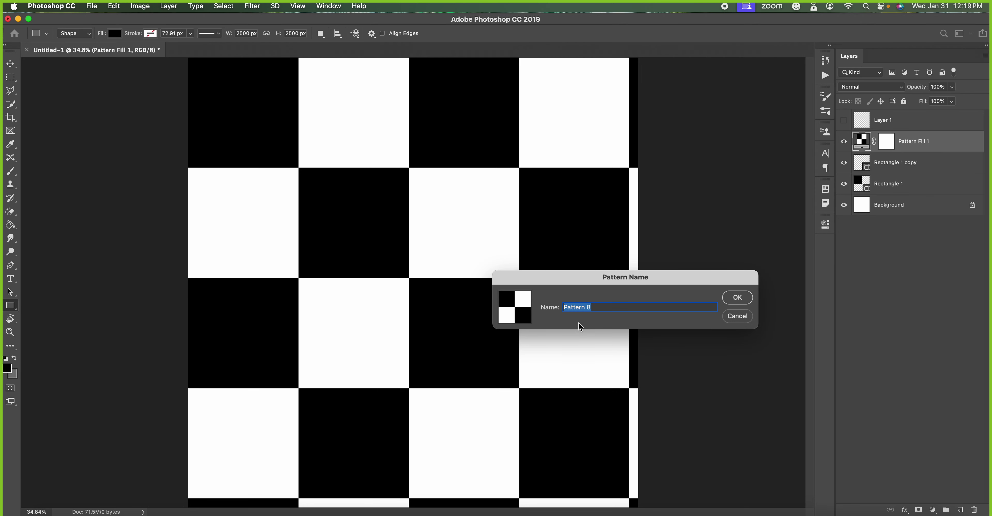
{"action": "left_click", "coordinate": [737, 297]}
{"action": "left_click", "coordinate": [843, 141]}
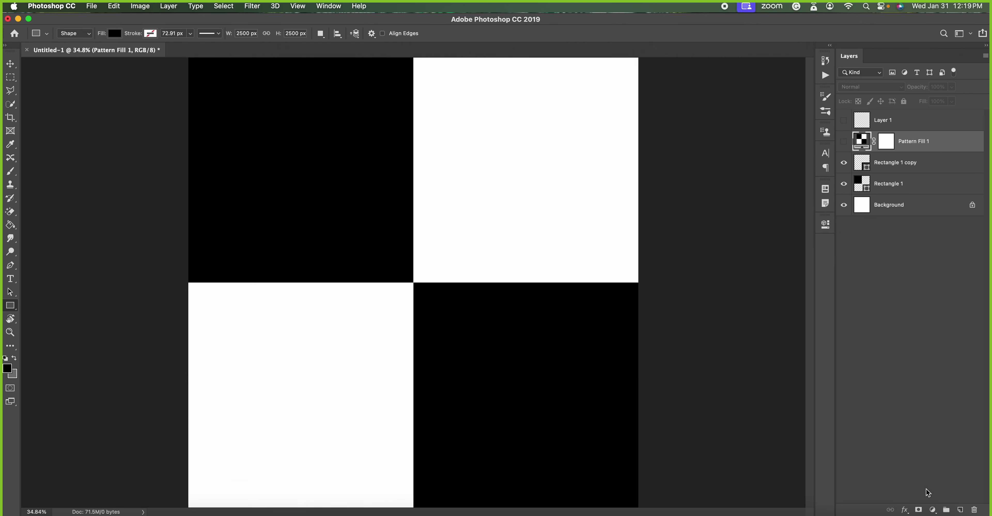
{"action": "left_click", "coordinate": [886, 120]}
{"action": "left_click", "coordinate": [843, 121]}
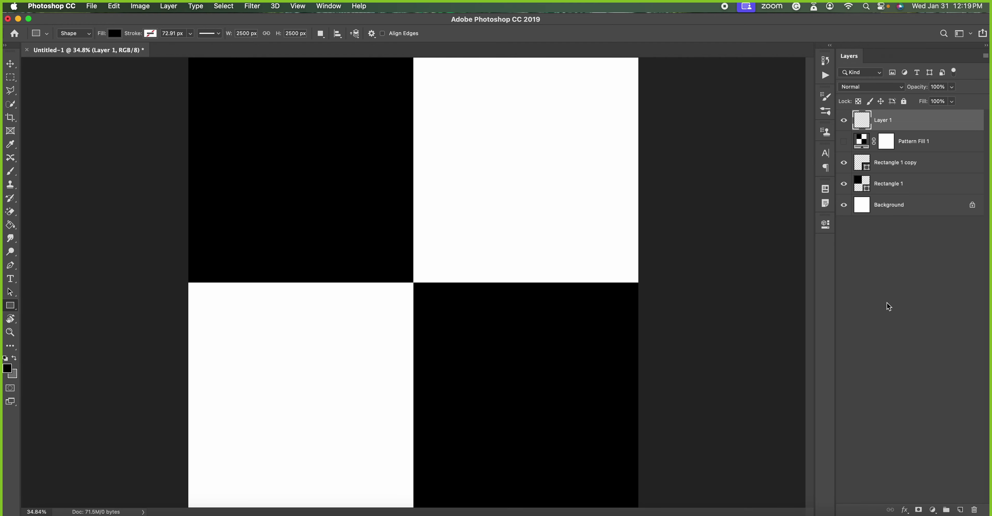
Test a trial pattern fill with the new checkerboard at 99% to 100% scale, then cancel it.
{"action": "left_click", "coordinate": [932, 510]}
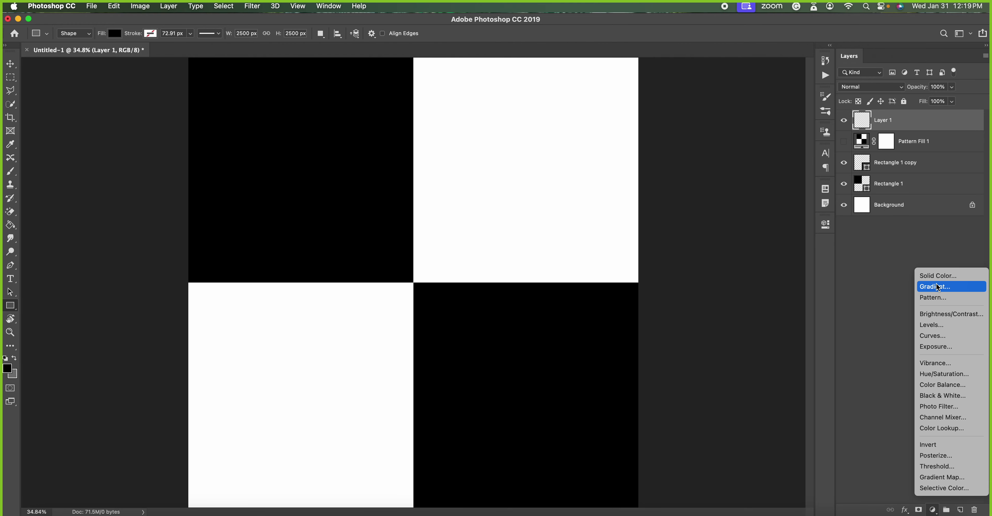
{"action": "left_click", "coordinate": [937, 297]}
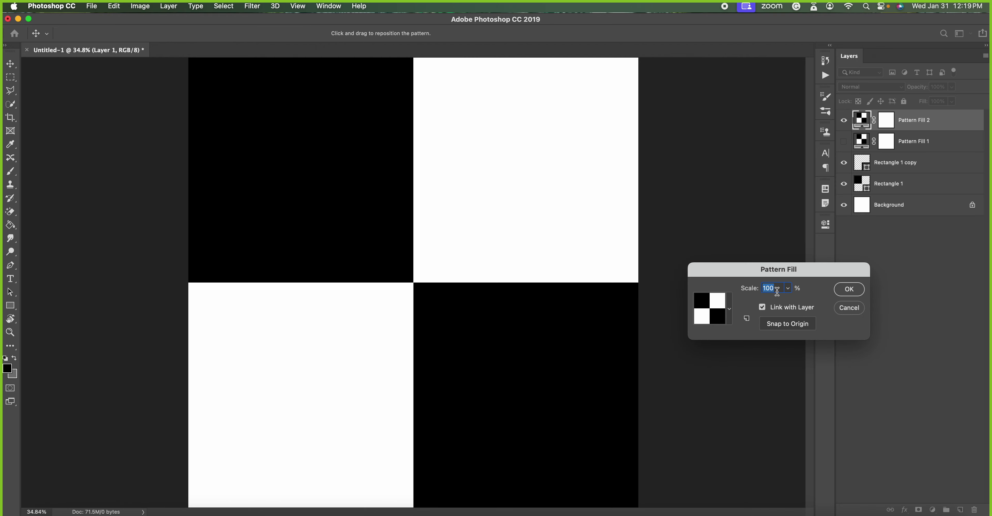
{"action": "left_click", "coordinate": [776, 289]}
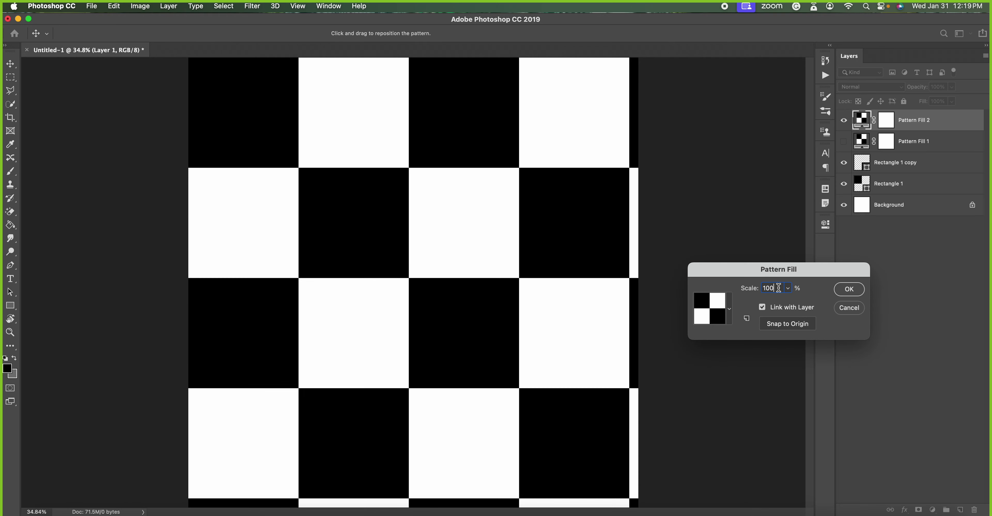
{"action": "left_click", "coordinate": [730, 310]}
{"action": "scroll", "coordinate": [738, 361], "scroll_direction": "down", "scroll_amount": 2}
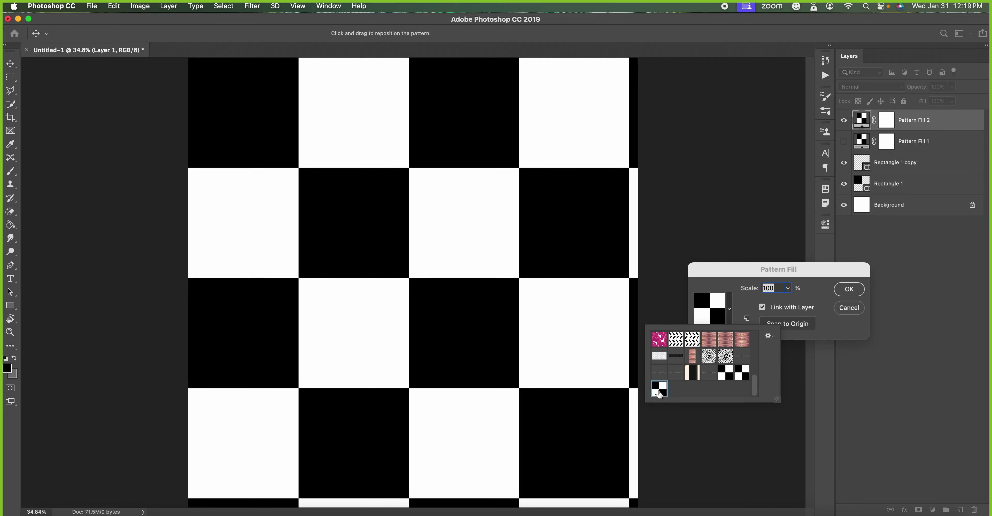
{"action": "left_click", "coordinate": [812, 290]}
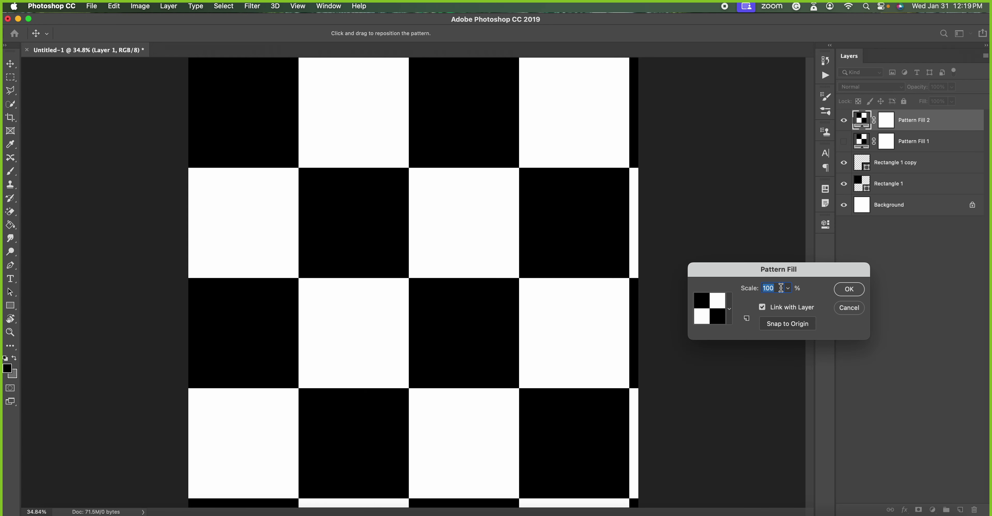
{"action": "key", "text": "Down"}
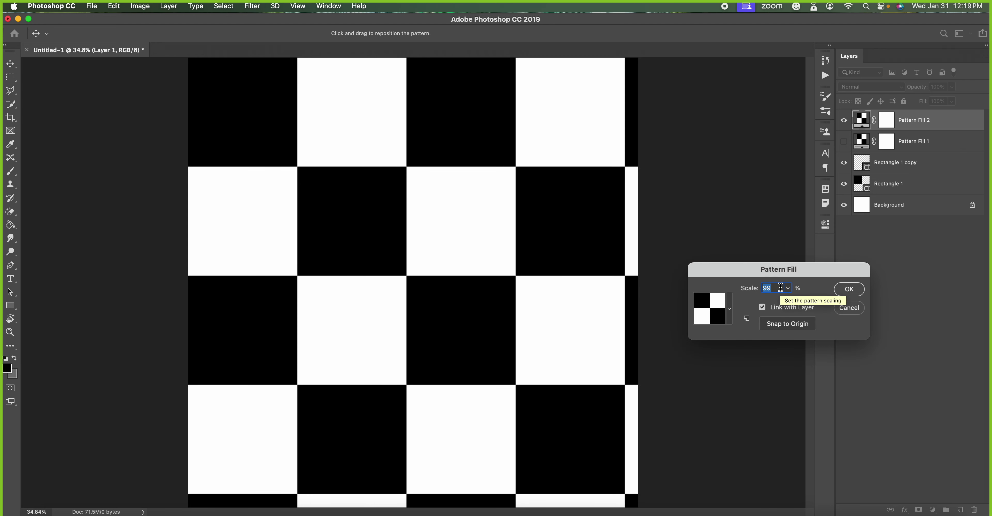
{"action": "key", "text": "Down"}
{"action": "key", "text": "Down"}
{"action": "key", "text": "Down"}
{"action": "key", "text": "Down"}
{"action": "key", "text": "Down"}
{"action": "key", "text": "Down"}
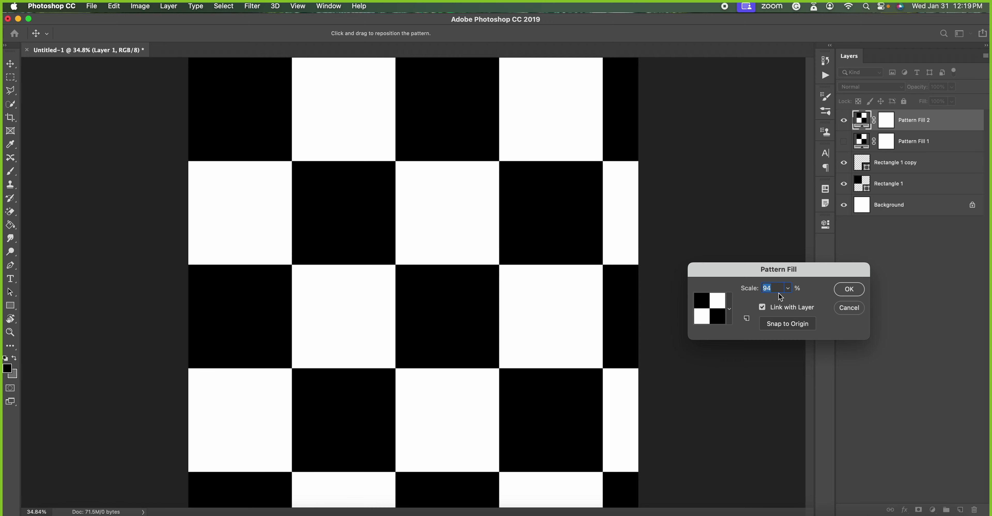
{"action": "key", "text": "Down"}
{"action": "key", "text": "Down"}
{"action": "key", "text": "Down"}
{"action": "key", "text": "Down"}
{"action": "key", "text": "Down"}
{"action": "key", "text": "Down"}
{"action": "key", "text": "Down"}
{"action": "key", "text": "Down"}
{"action": "key", "text": "Down"}
{"action": "key", "text": "Down"}
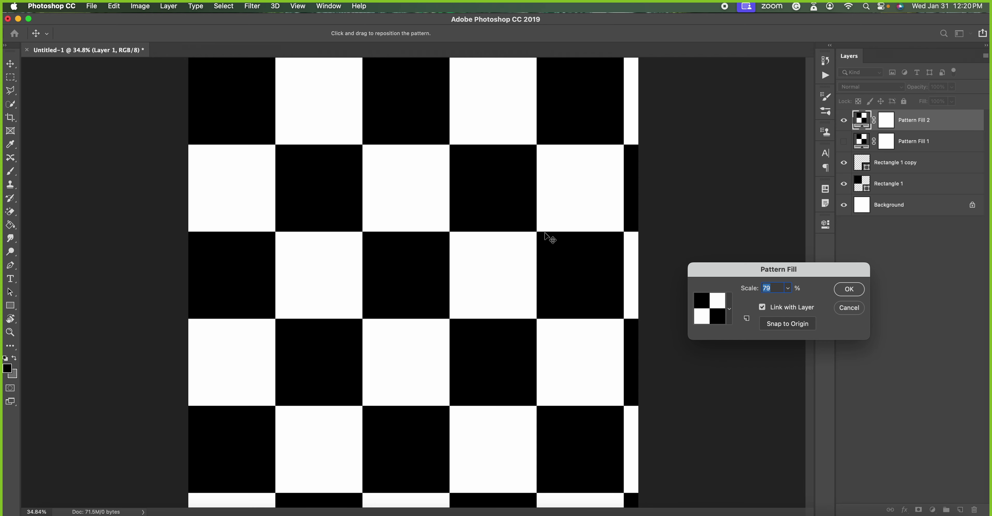
{"action": "type", "text": "100"}
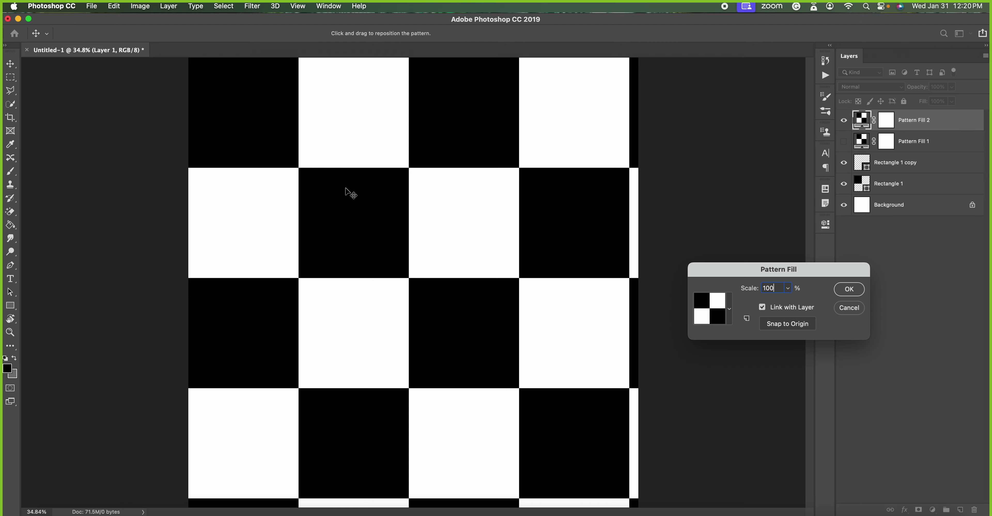
{"action": "left_click", "coordinate": [849, 308]}
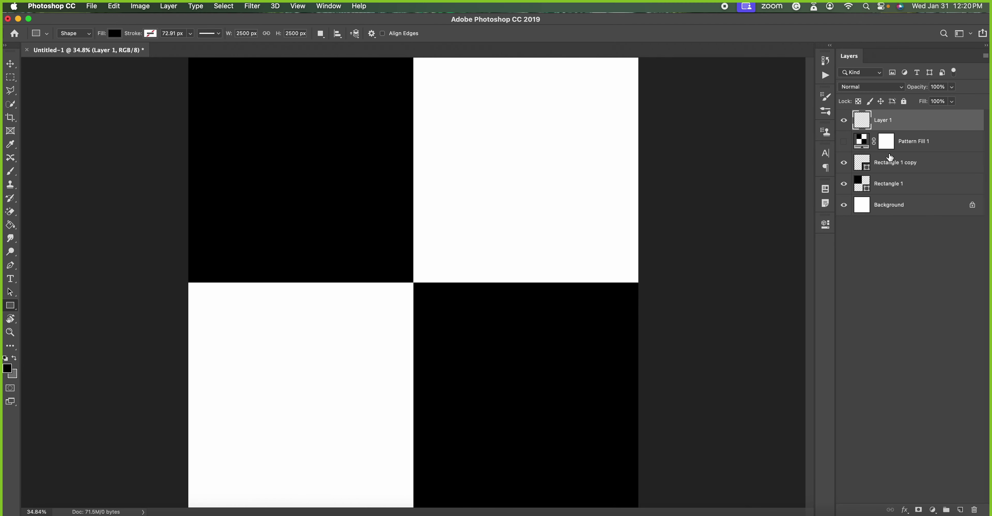
Delete the empty Layer 1 and the old Pattern Fill 1 layer.
{"action": "key", "text": "BackSpace"}
{"action": "left_click", "coordinate": [844, 120]}
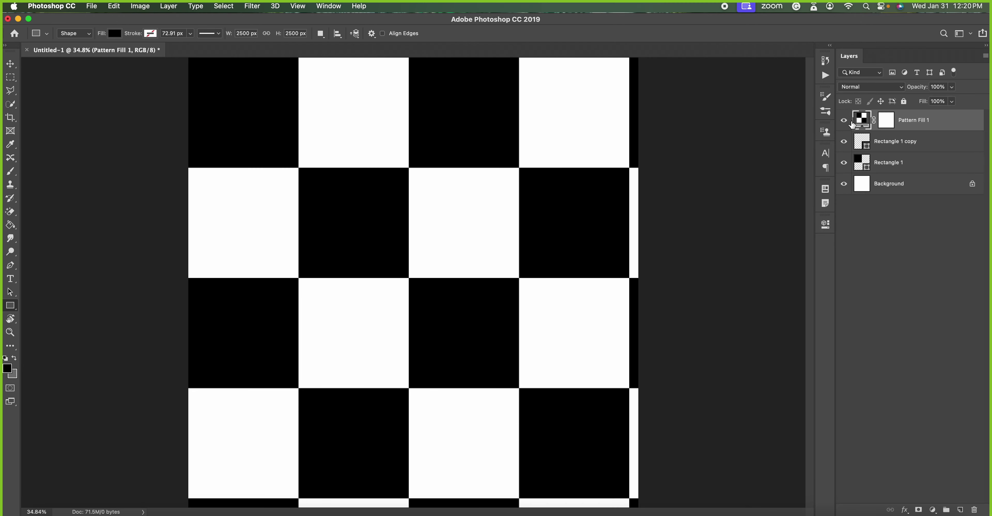
{"action": "key", "text": "BackSpace"}
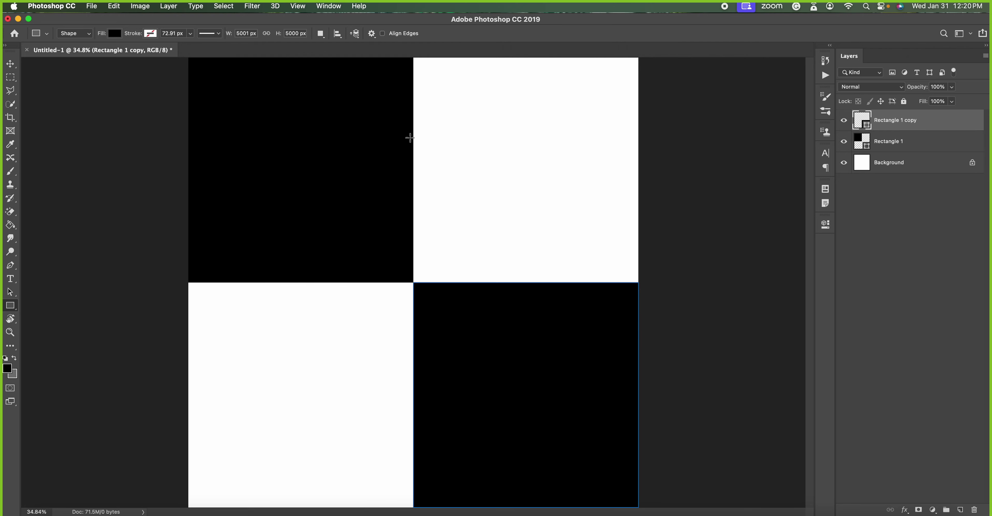
Add a checkerboard pattern fill, trying 50 and 25%, and commit it at 10% scale.
{"action": "left_click", "coordinate": [932, 510]}
{"action": "left_click", "coordinate": [928, 300]}
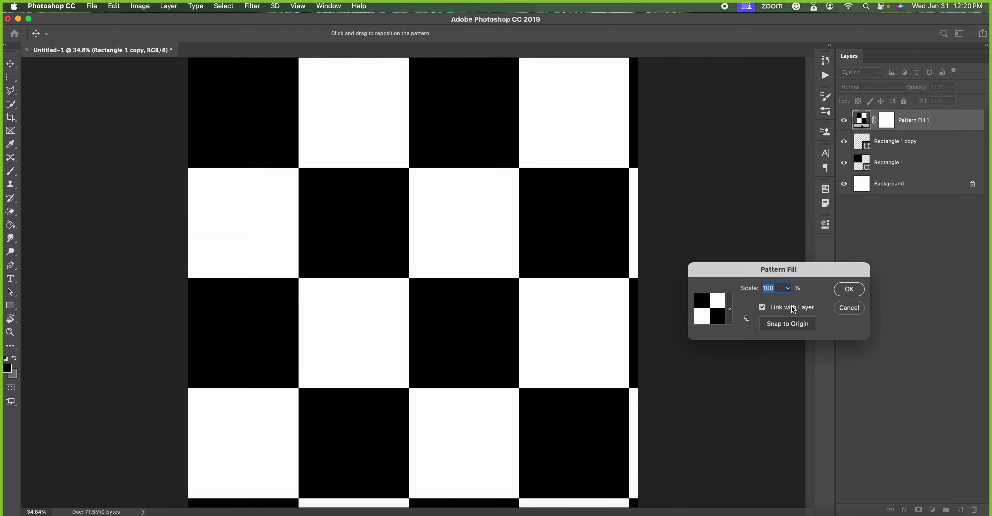
{"action": "left_click", "coordinate": [729, 309]}
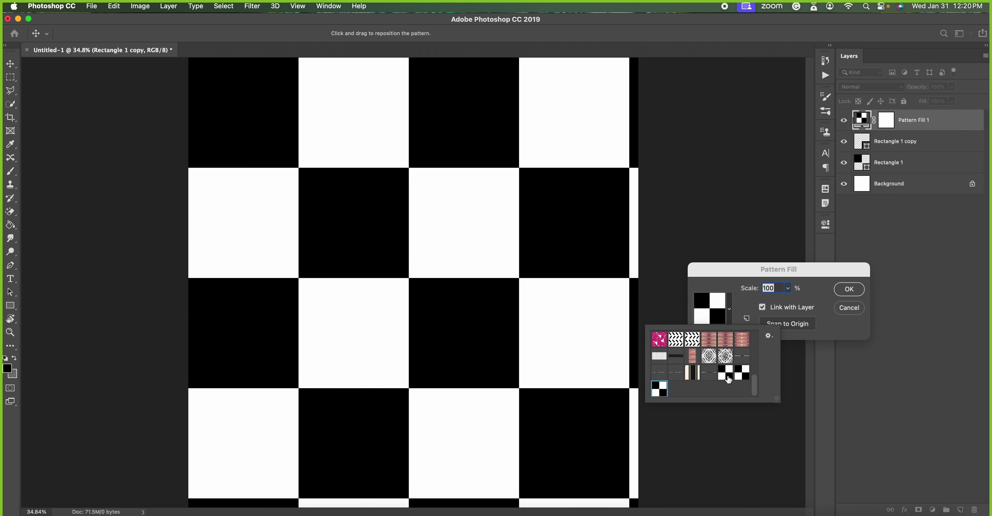
{"action": "left_click", "coordinate": [726, 376]}
{"action": "left_click", "coordinate": [740, 288]}
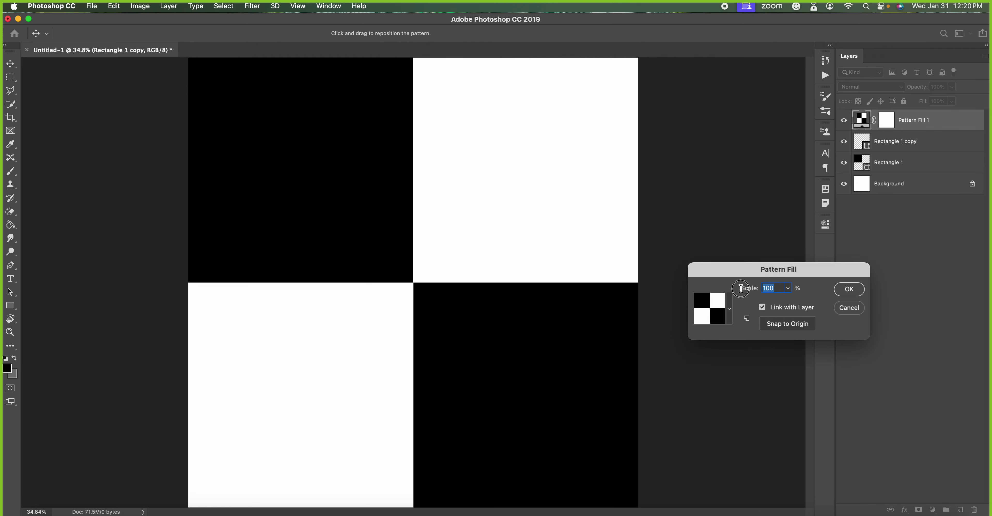
{"action": "type", "text": "50"}
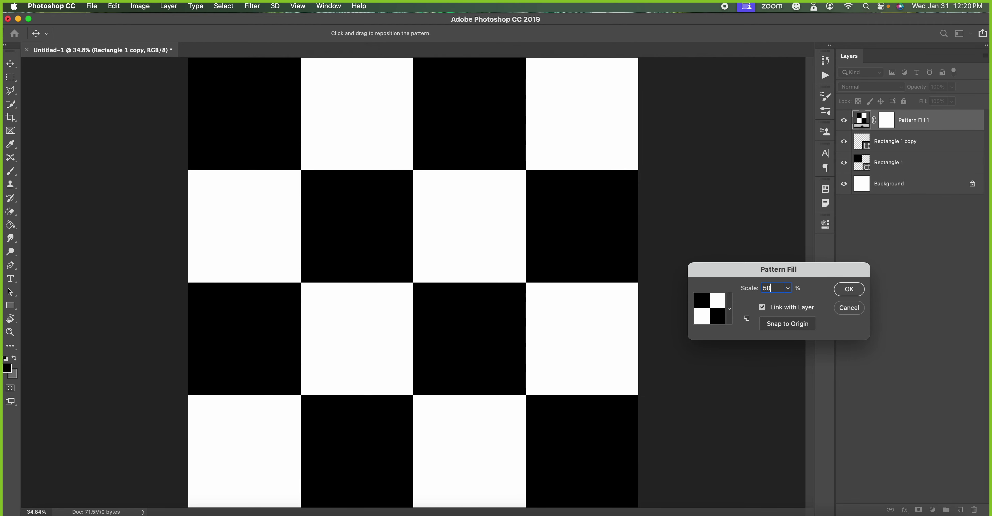
{"action": "key", "text": "Tab"}
{"action": "type", "text": "25"}
{"action": "double_click", "coordinate": [766, 288]}
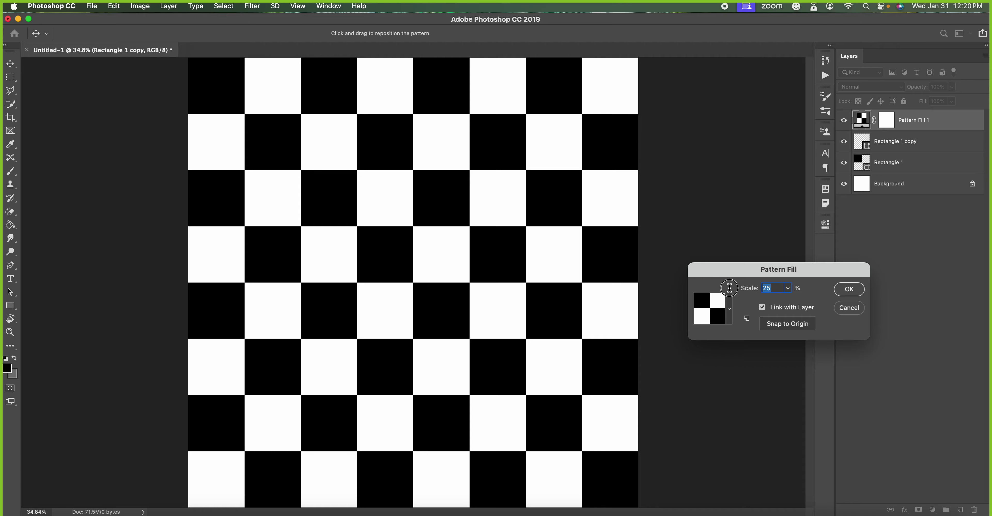
{"action": "type", "text": "10"}
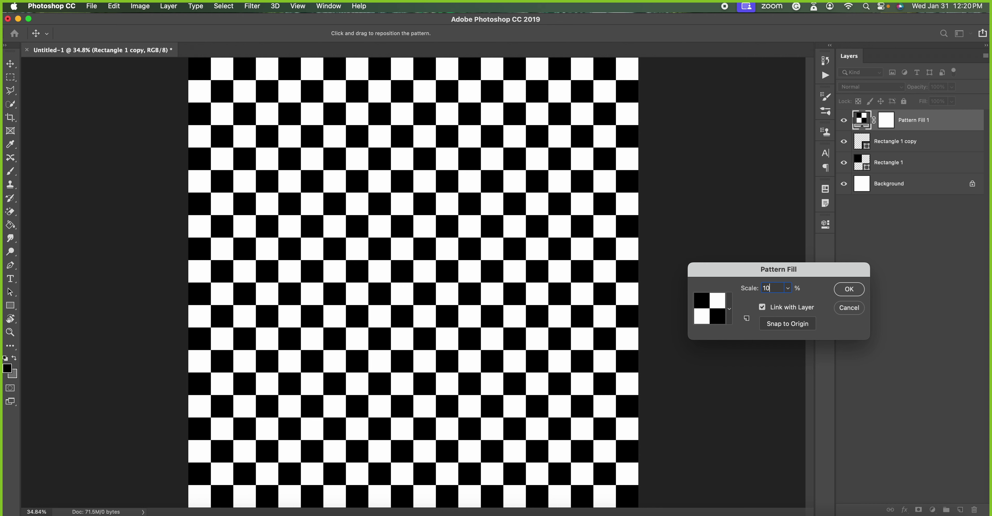
{"action": "left_click", "coordinate": [849, 289]}
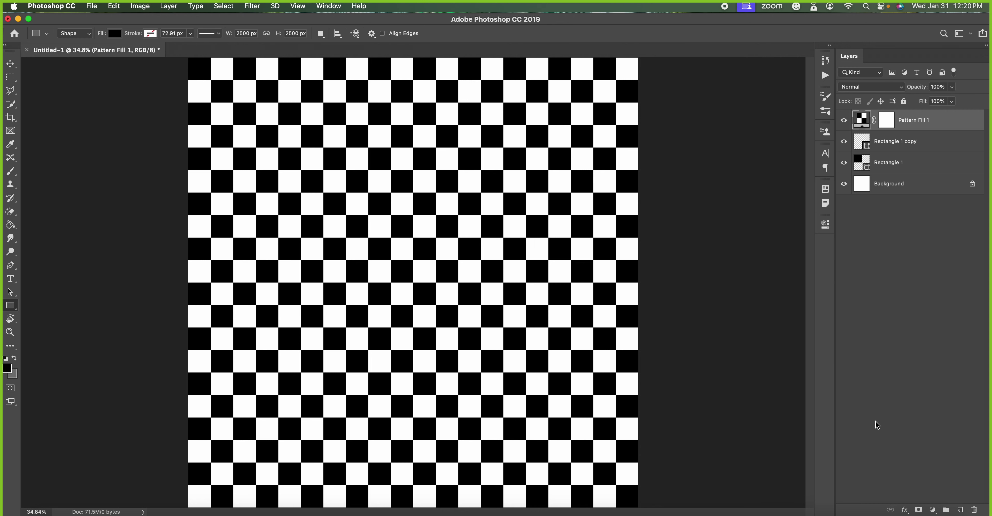
Open Save As, switch the format to PNG, then cancel without saving.
{"action": "key", "text": "super+shift+s"}
{"action": "left_click", "coordinate": [481, 300]}
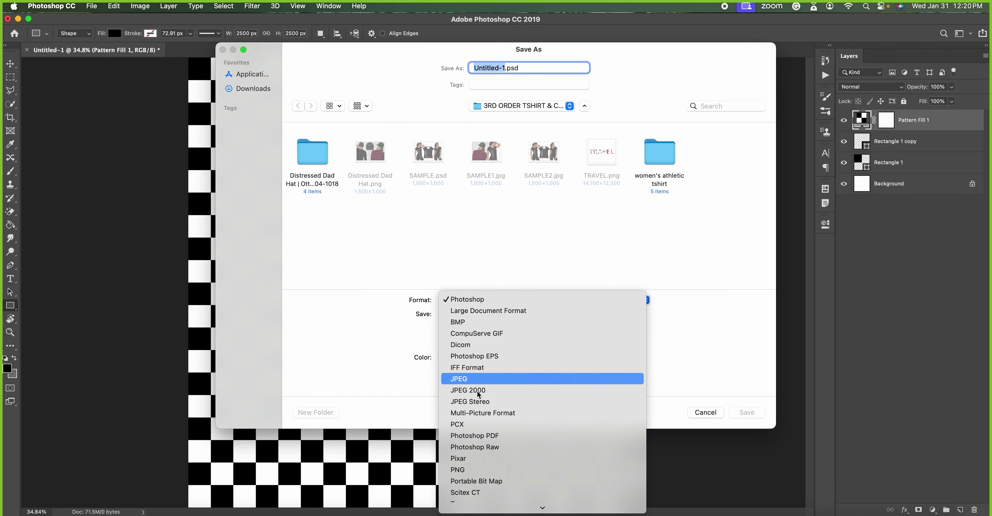
{"action": "left_click", "coordinate": [477, 469]}
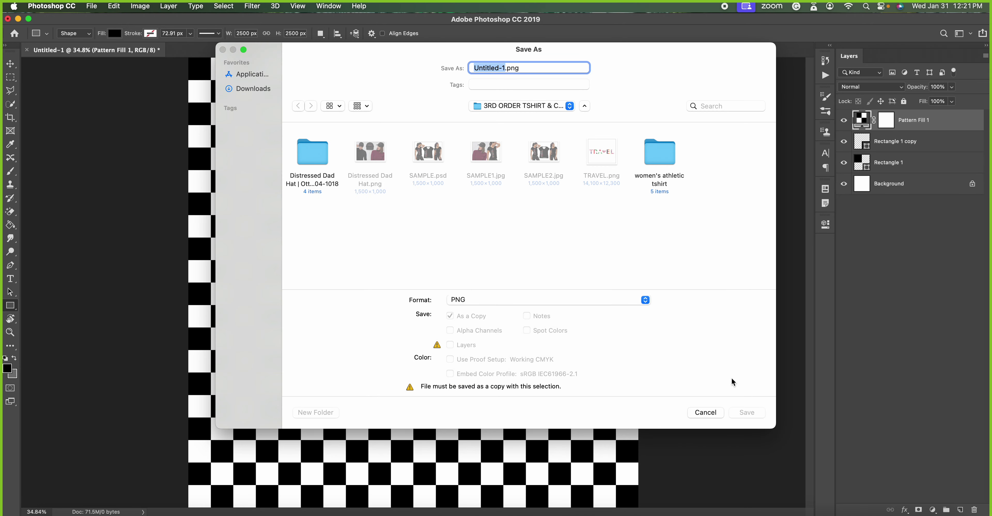
{"action": "left_click", "coordinate": [706, 413]}
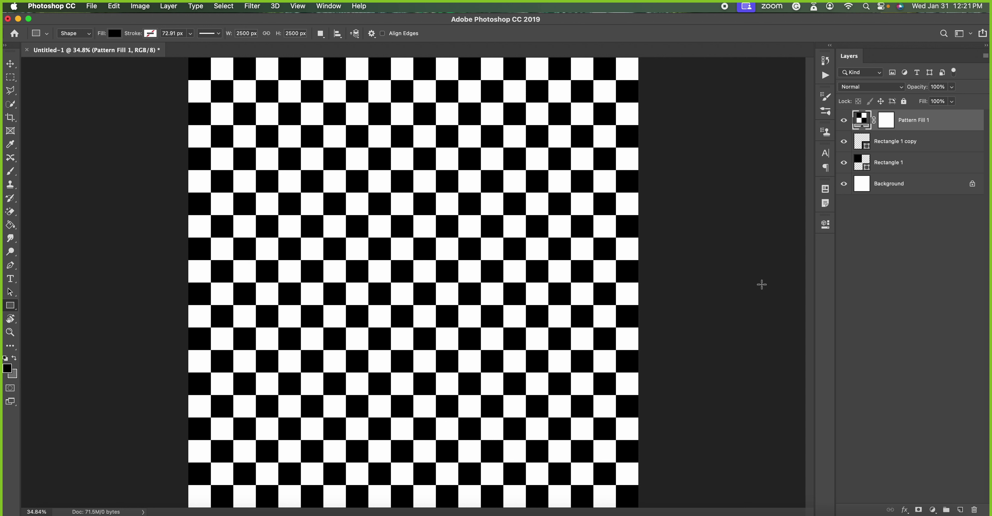
Undo the pattern fill and the duplicated rectangle, then switch to Chrome.
{"action": "key", "text": "super+z"}
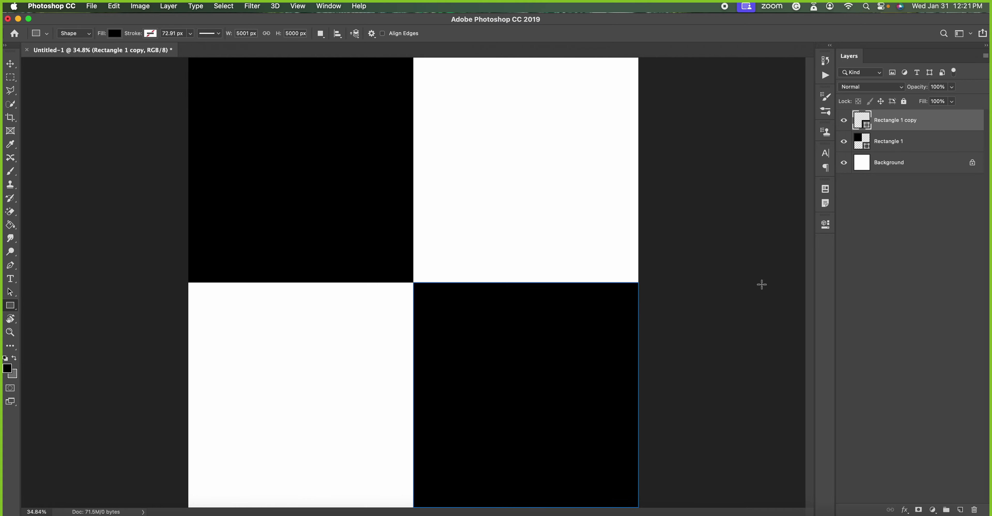
{"action": "key", "text": "super+z"}
{"action": "key", "text": "super+z"}
{"action": "key", "text": "super+Tab"}
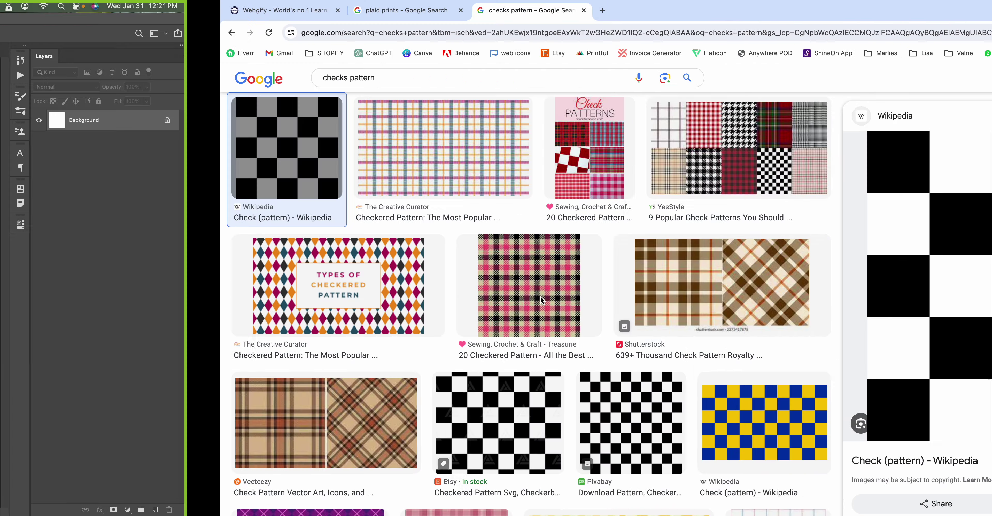
Preview several checkered pattern images in the Chrome search results.
{"action": "left_click", "coordinate": [188, 300]}
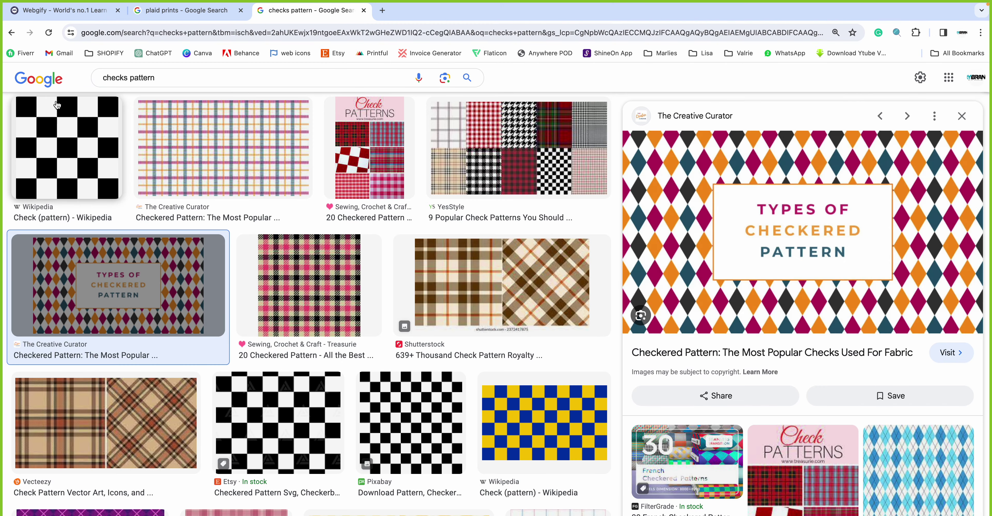
{"action": "left_click", "coordinate": [77, 146]}
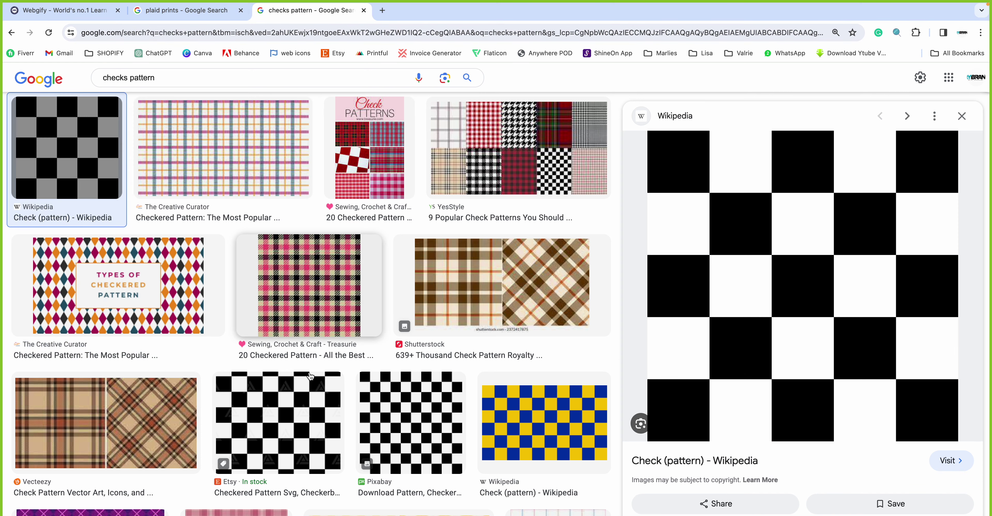
{"action": "left_click", "coordinate": [583, 423]}
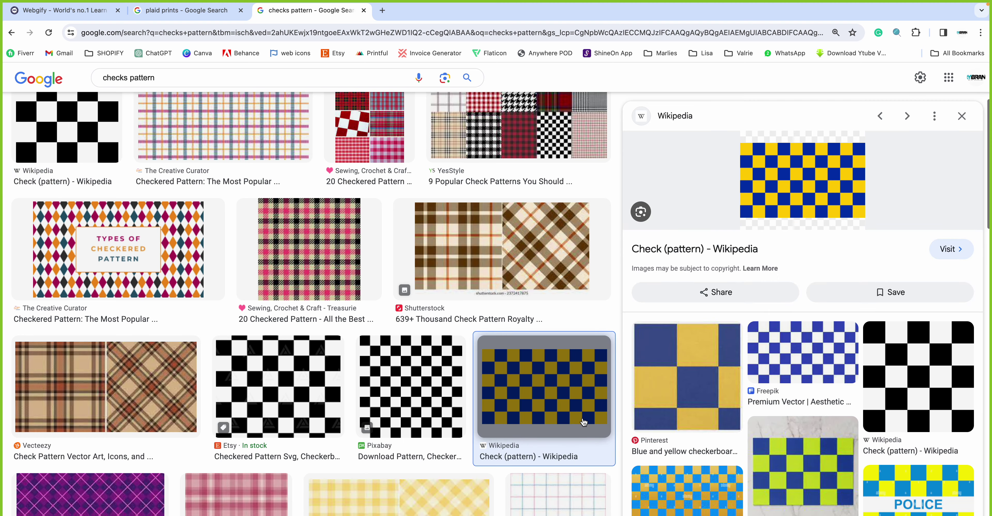
{"action": "scroll", "coordinate": [460, 264], "scroll_direction": "down", "scroll_amount": 1}
{"action": "scroll", "coordinate": [460, 264], "scroll_direction": "down", "scroll_amount": 3}
{"action": "scroll", "coordinate": [423, 258], "scroll_direction": "down", "scroll_amount": 2}
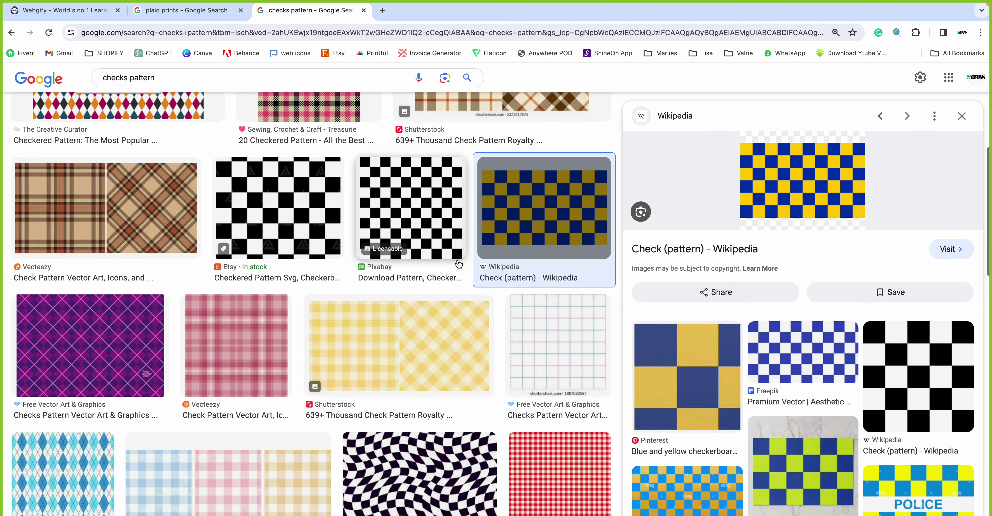
{"action": "scroll", "coordinate": [377, 252], "scroll_direction": "down", "scroll_amount": 2}
{"action": "scroll", "coordinate": [334, 247], "scroll_direction": "down", "scroll_amount": 1}
Copy the yellow gingham image and return to Photoshop.
{"action": "left_click", "coordinate": [334, 247]}
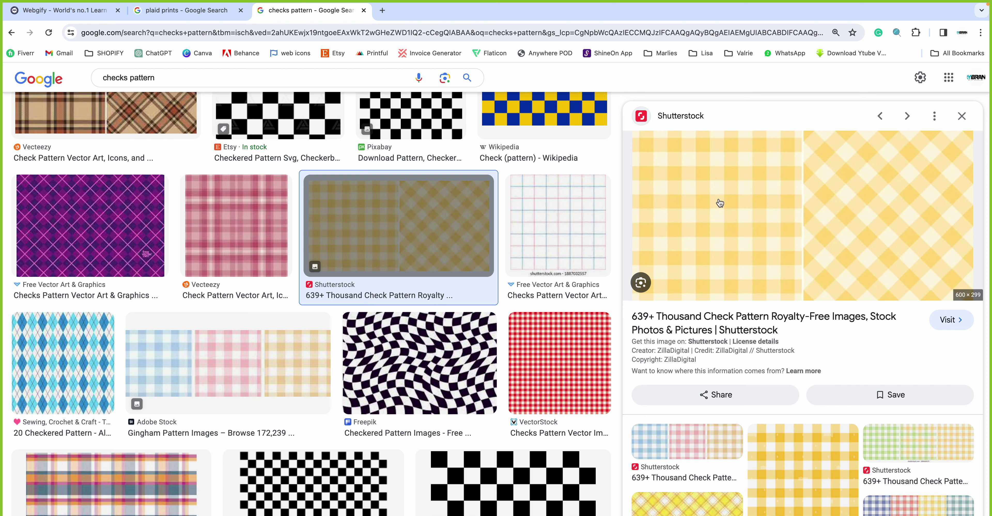
{"action": "right_click", "coordinate": [719, 189]}
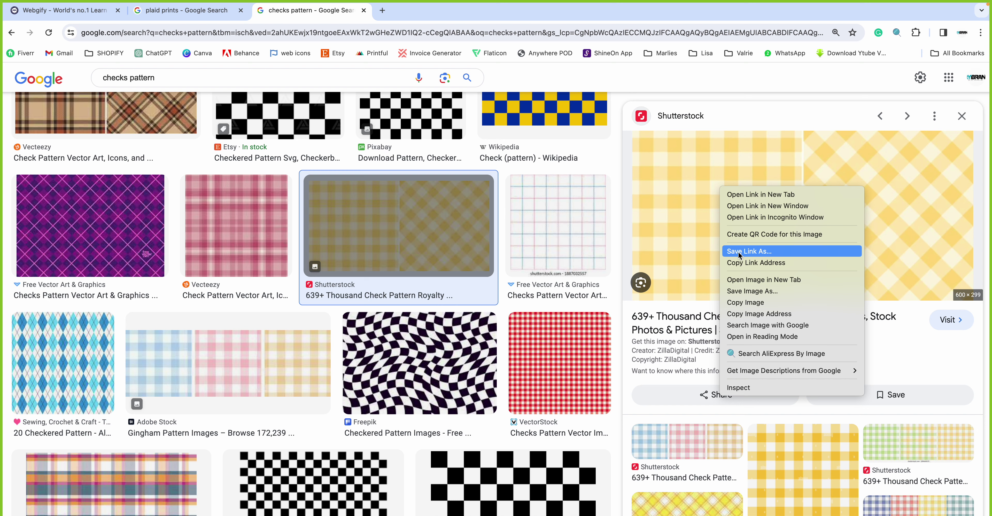
{"action": "left_click", "coordinate": [744, 303]}
{"action": "key", "text": "super+Tab"}
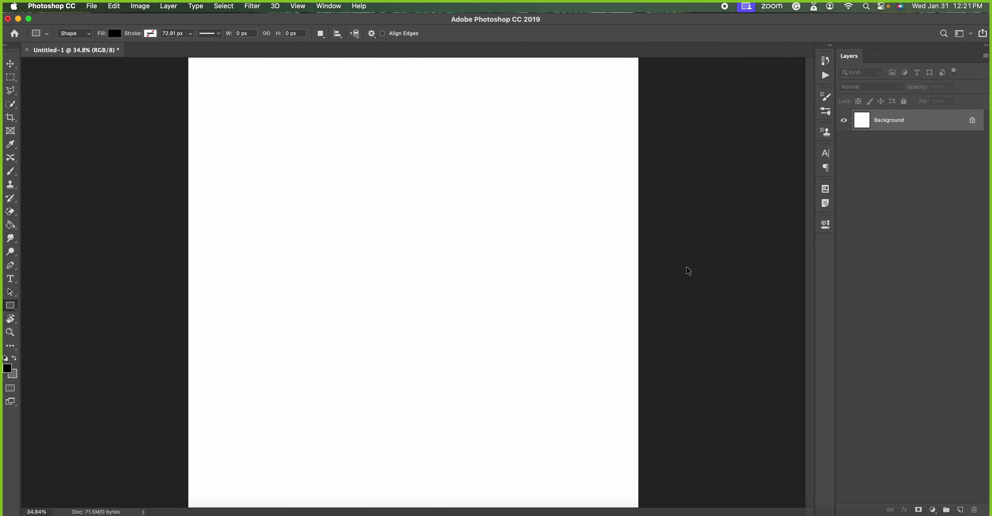
Paste the gingham image and enlarge it with Free Transform.
{"action": "key", "text": "super+v"}
{"action": "key", "text": "super+t"}
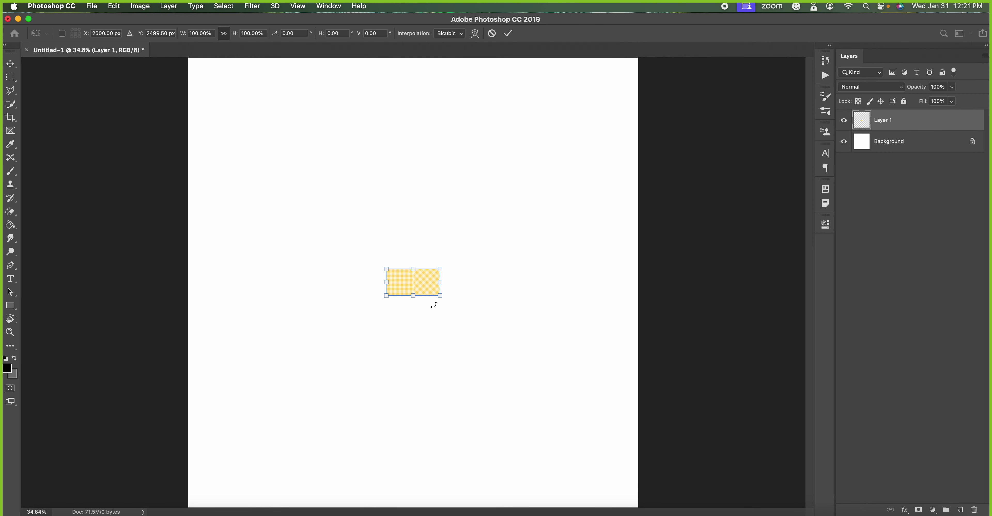
{"action": "left_click_drag", "start_coordinate": [440, 296], "coordinate": [649, 401]}
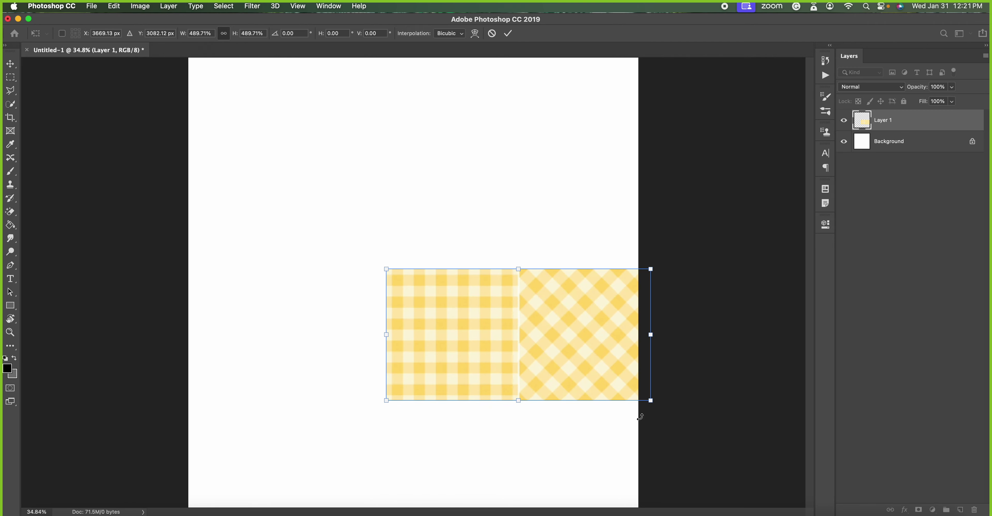
{"action": "key", "text": "Return"}
Copy the straight gingham square to its own layer and delete the original image layer.
{"action": "left_click", "coordinate": [11, 77]}
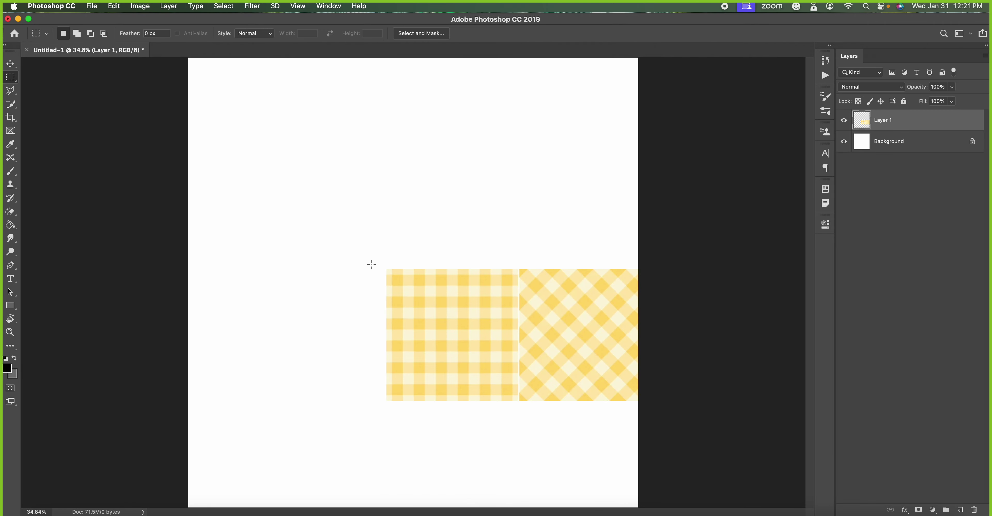
{"action": "left_click_drag", "start_coordinate": [385, 264], "coordinate": [516, 404]}
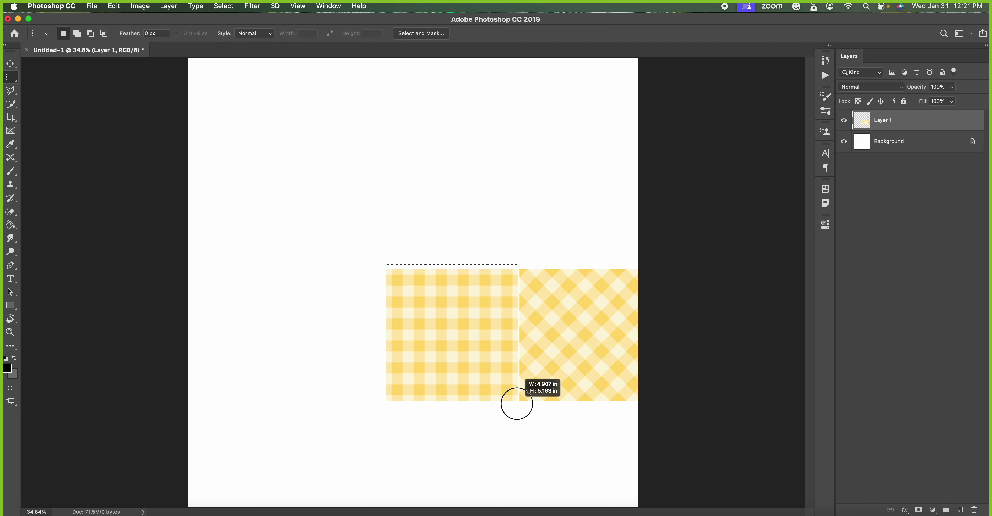
{"action": "key", "text": "ctrl+c"}
{"action": "key", "text": "ctrl+v"}
{"action": "left_click", "coordinate": [885, 142]}
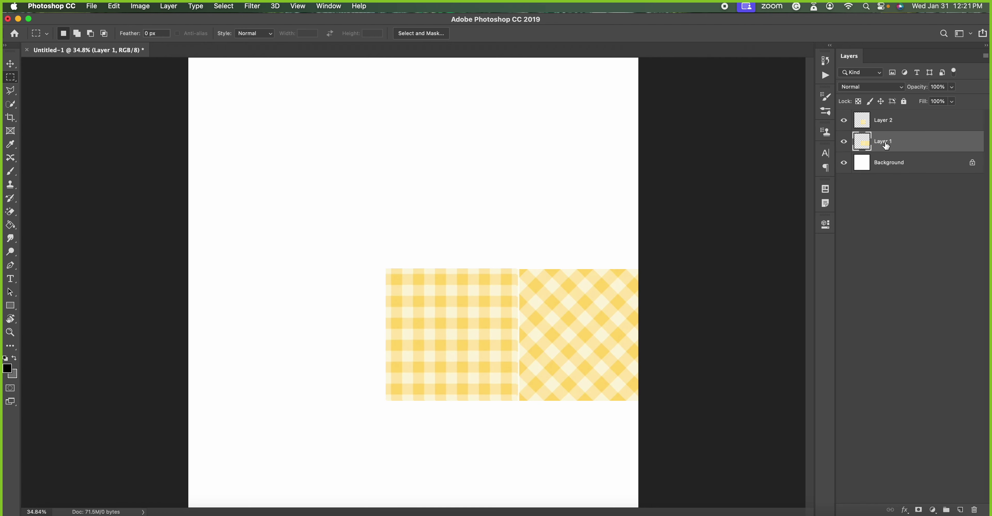
{"action": "key", "text": "Delete"}
Move the gingham square right and down, then select the Background layer.
{"action": "left_click", "coordinate": [886, 120]}
{"action": "key", "text": "ctrl+t"}
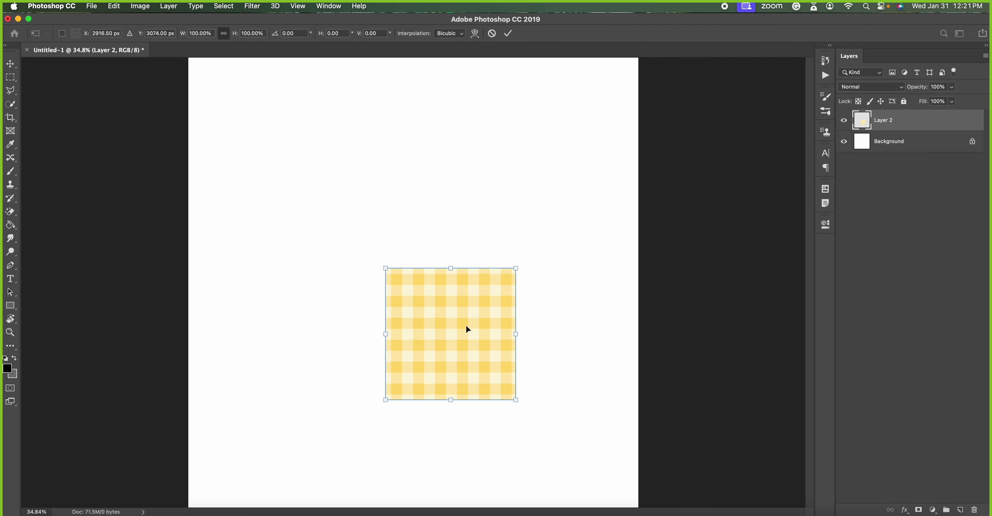
{"action": "left_click_drag", "start_coordinate": [467, 330], "coordinate": [524, 342]}
{"action": "key", "text": "Return"}
{"action": "key", "text": "m"}
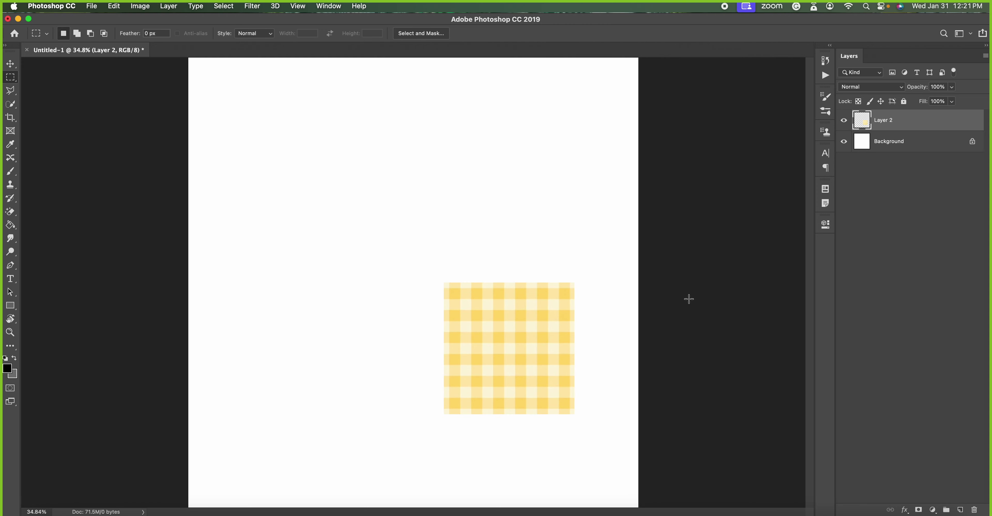
{"action": "left_click", "coordinate": [887, 143]}
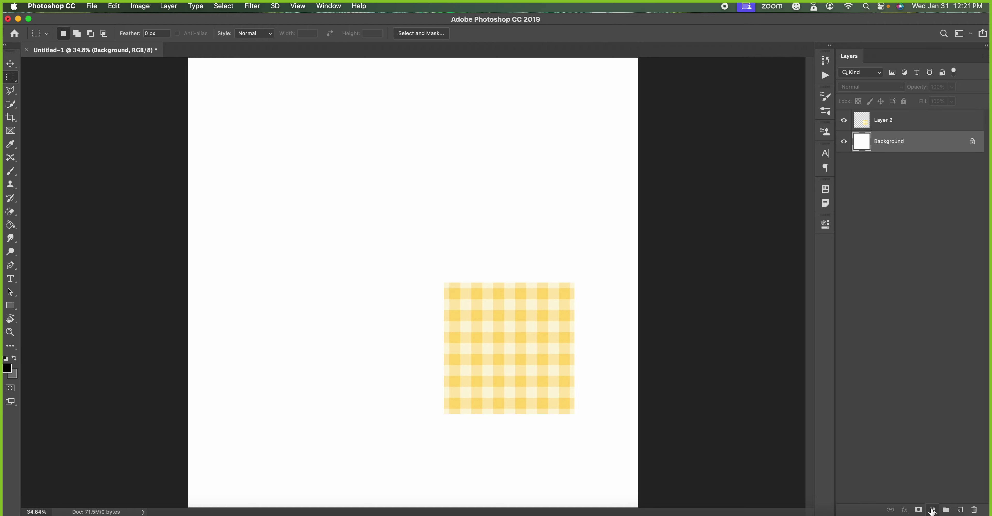
Add a Solid Color fill layer using a yellow sampled from the gingham.
{"action": "left_click", "coordinate": [932, 511]}
{"action": "left_click", "coordinate": [937, 277]}
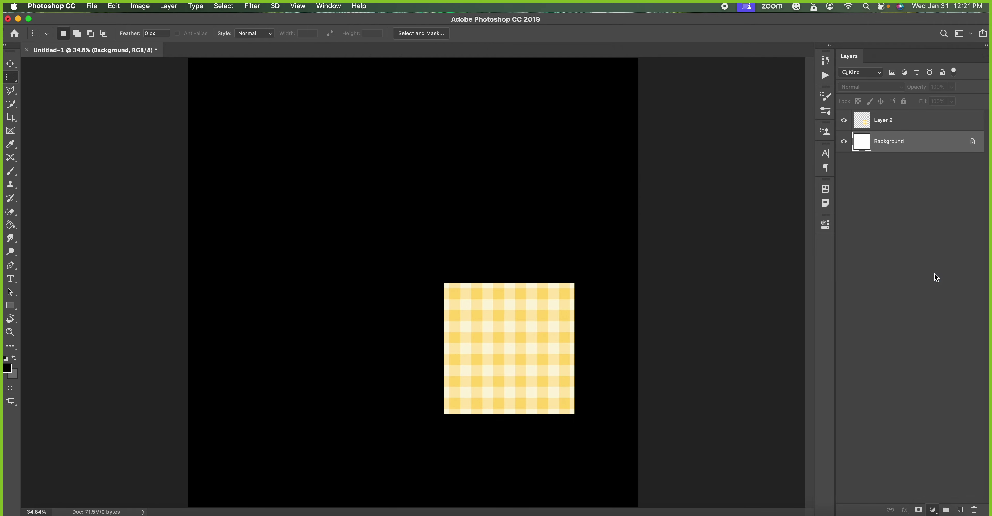
{"action": "left_click", "coordinate": [513, 304]}
{"action": "left_click", "coordinate": [502, 294]}
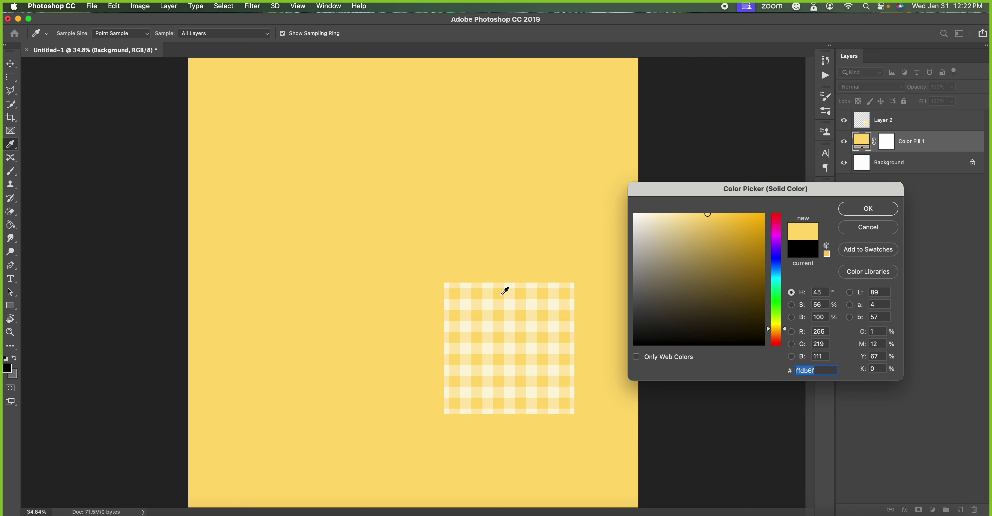
{"action": "left_click", "coordinate": [854, 210]}
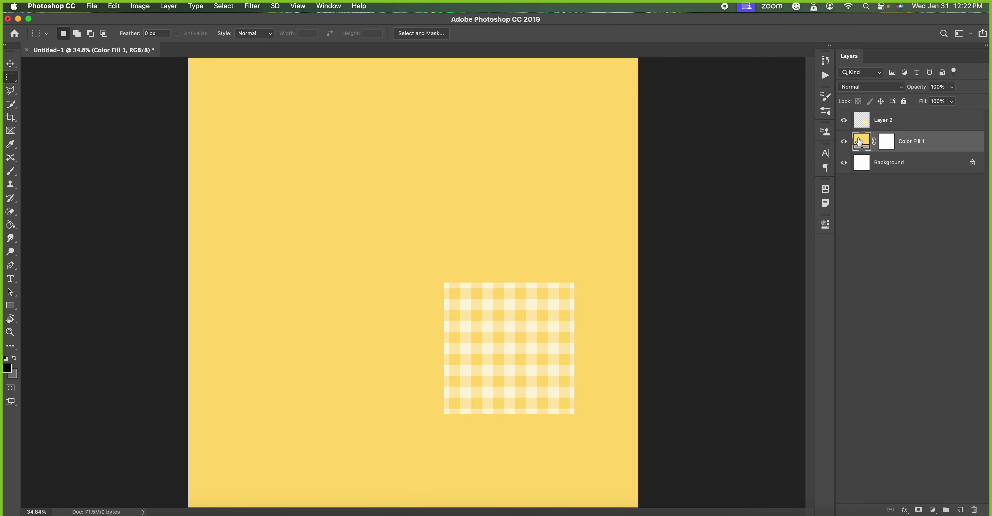
Change the fill colour to pale cream #fdf6de sampled from the gingham.
{"action": "double_click", "coordinate": [860, 141]}
{"action": "left_click", "coordinate": [485, 329]}
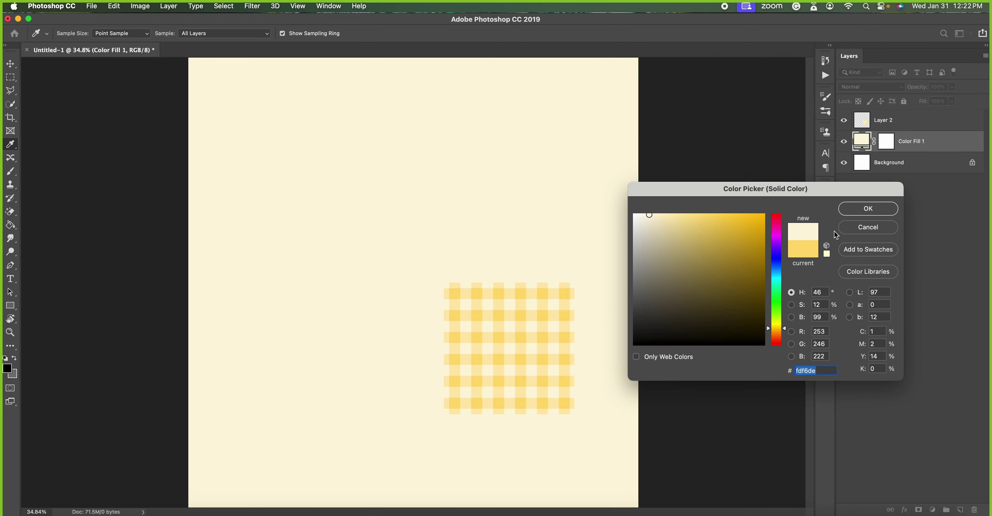
{"action": "left_click", "coordinate": [853, 209]}
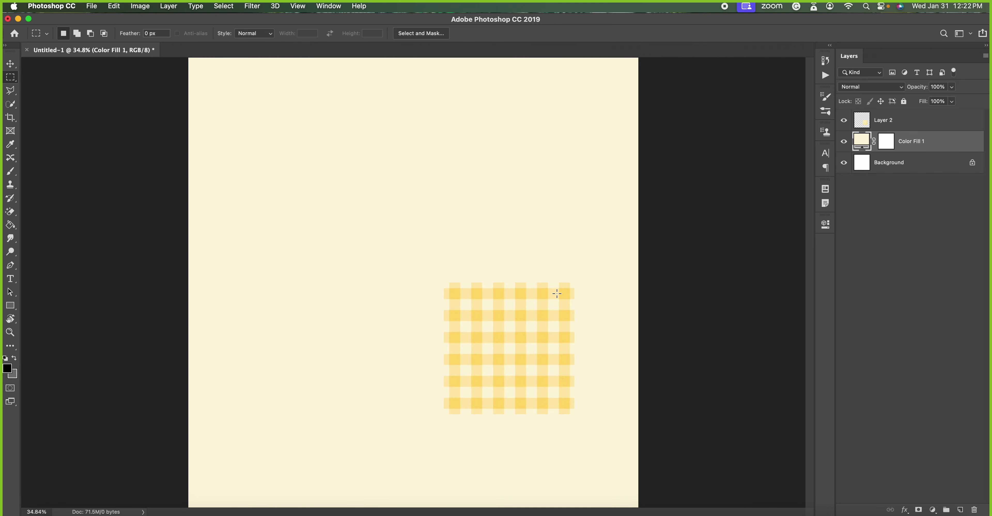
Zoom in and marquee-select one repeat of the gingham pattern.
{"action": "scroll", "coordinate": [557, 294], "scroll_direction": "up", "scroll_amount": 3}
{"action": "scroll", "coordinate": [557, 294], "scroll_direction": "up", "scroll_amount": 3}
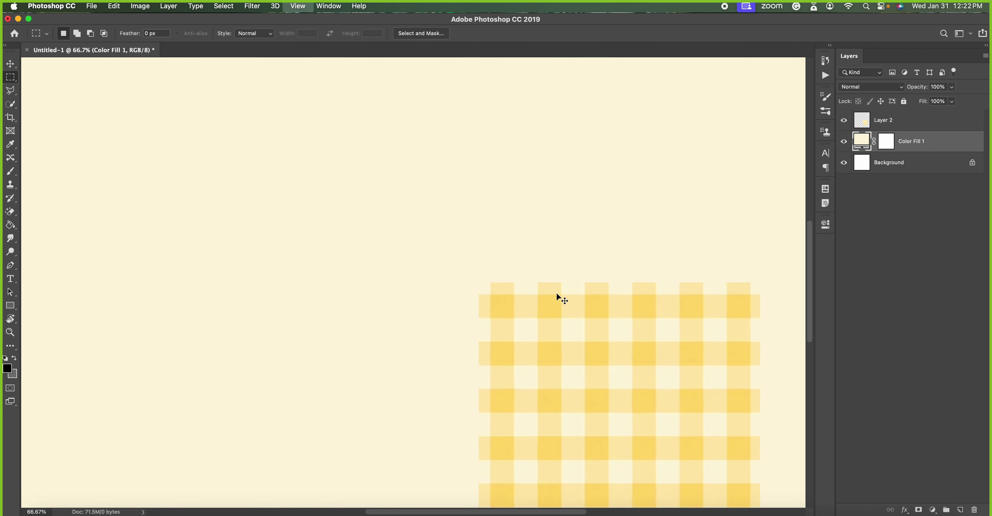
{"action": "scroll", "coordinate": [557, 294], "scroll_direction": "up", "scroll_amount": 2}
{"action": "scroll", "coordinate": [557, 293], "scroll_direction": "up", "scroll_amount": 2}
{"action": "scroll", "coordinate": [557, 292], "scroll_direction": "right", "scroll_amount": 3}
{"action": "scroll", "coordinate": [556, 293], "scroll_direction": "down", "scroll_amount": 2}
{"action": "scroll", "coordinate": [556, 293], "scroll_direction": "right", "scroll_amount": 3}
{"action": "scroll", "coordinate": [556, 293], "scroll_direction": "down", "scroll_amount": 3}
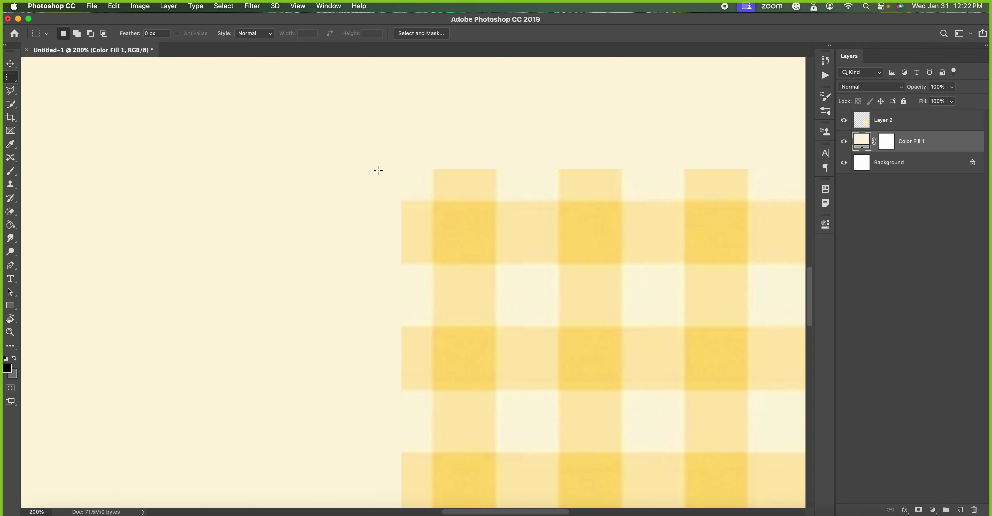
{"action": "left_click_drag", "start_coordinate": [433, 203], "coordinate": [559, 327]}
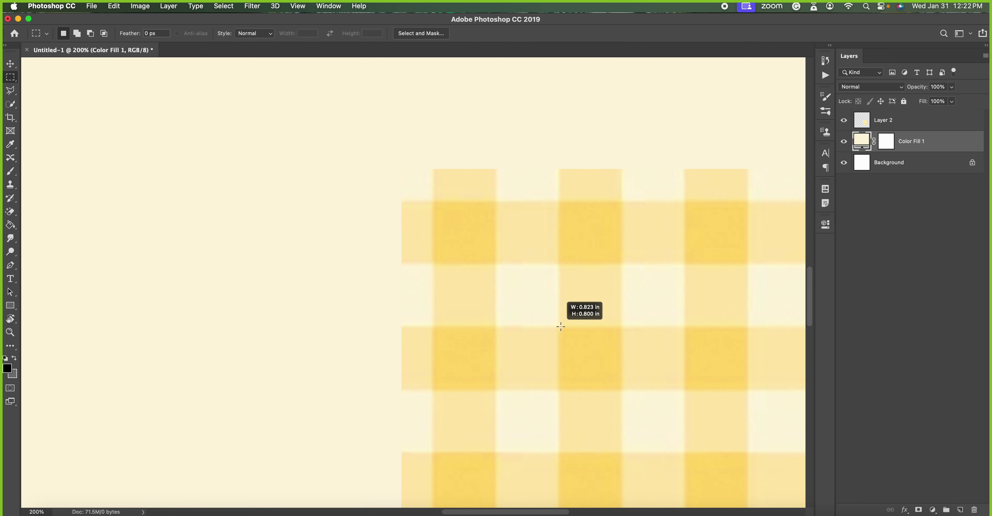
{"action": "left_click_drag", "start_coordinate": [558, 326], "coordinate": [559, 326]}
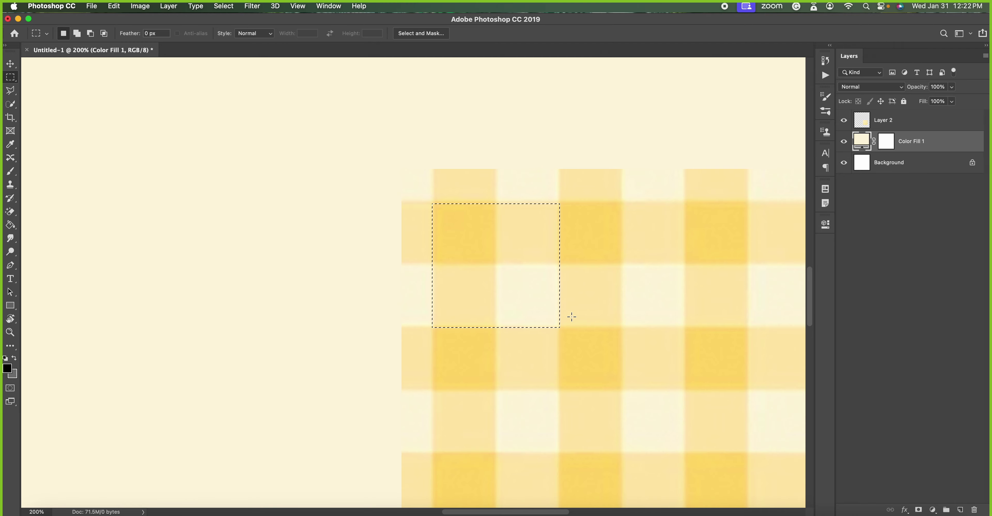
Cancel the accidental Save As, clear the selection, and choose the Rectangle shape tool.
{"action": "key", "text": "super+s"}
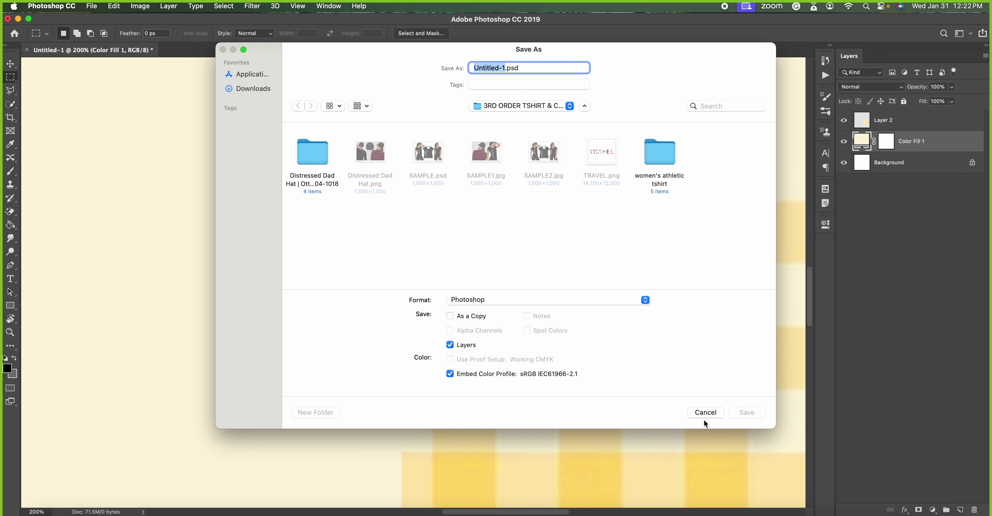
{"action": "left_click", "coordinate": [701, 412]}
{"action": "key", "text": "super+d"}
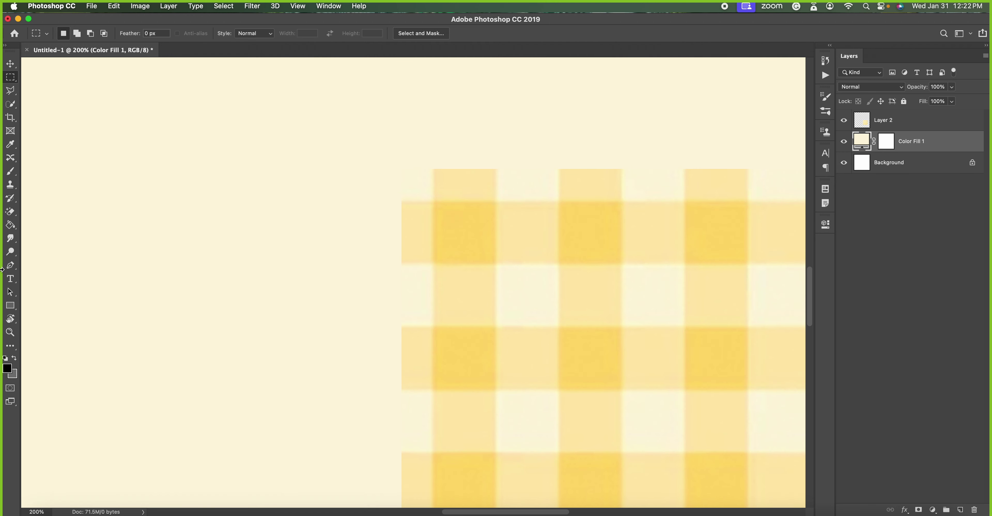
{"action": "left_click", "coordinate": [10, 305]}
{"action": "left_click", "coordinate": [49, 303]}
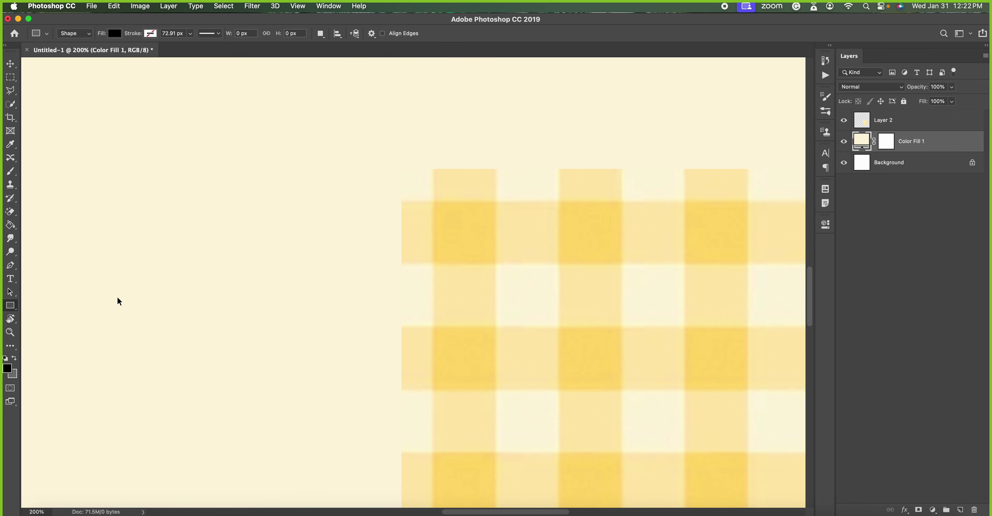
Set the shape fill to the gingham's sampled yellow, then drag a full-canvas rectangle on a new layer.
{"action": "key", "text": "super+0"}
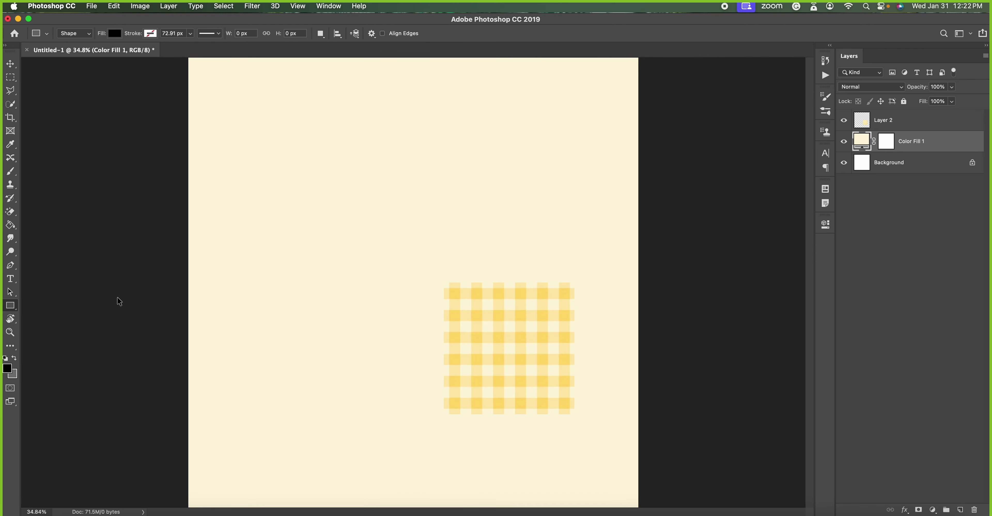
{"action": "key", "text": "super+minus"}
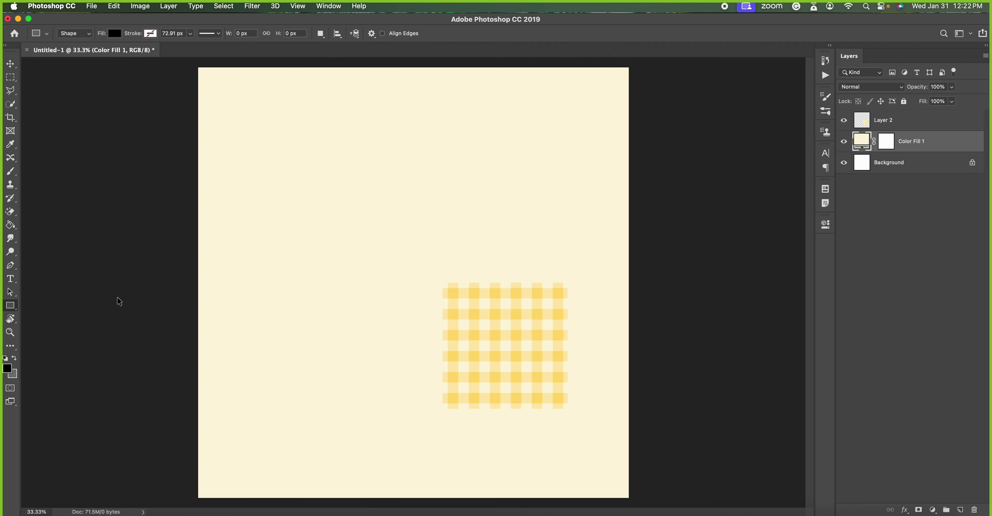
{"action": "left_click", "coordinate": [116, 35]}
{"action": "left_click", "coordinate": [163, 53]}
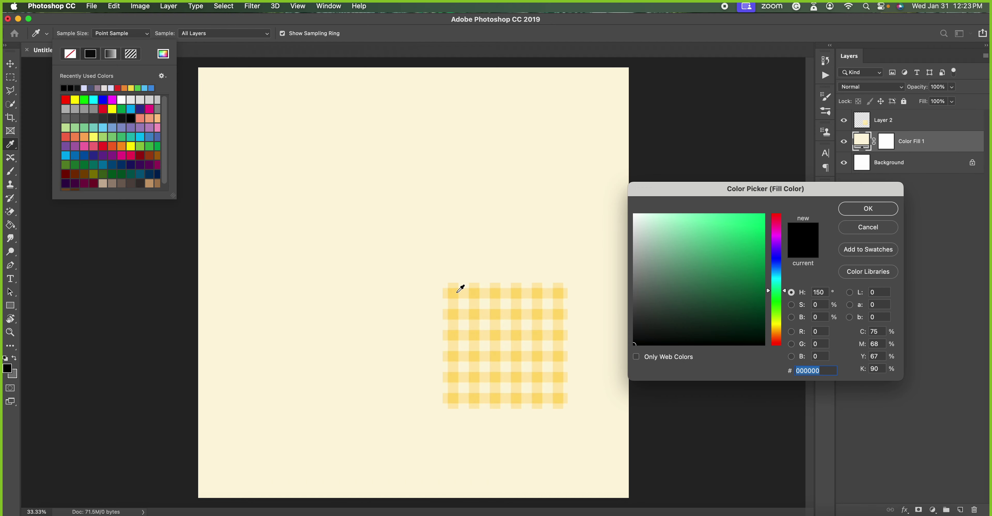
{"action": "left_click", "coordinate": [458, 291]}
{"action": "left_click", "coordinate": [862, 210]}
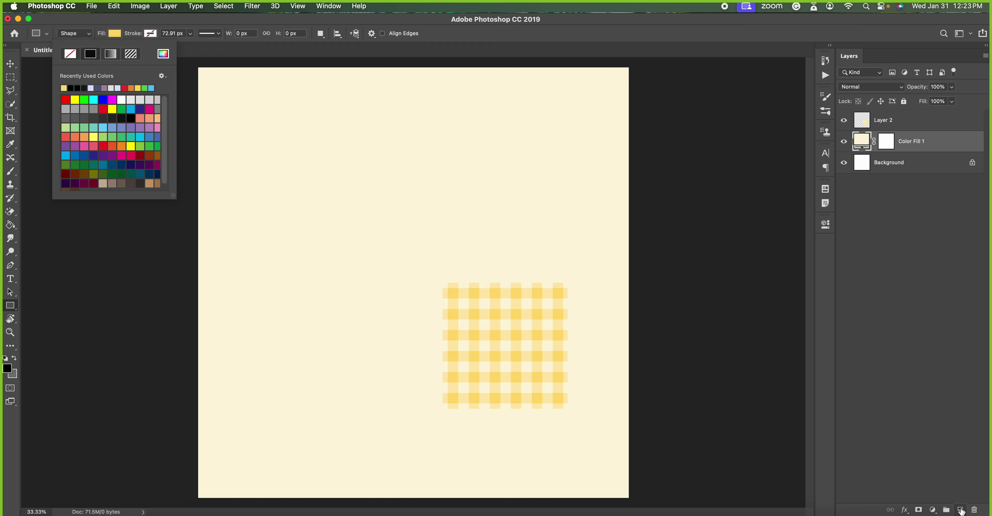
{"action": "left_click", "coordinate": [959, 509]}
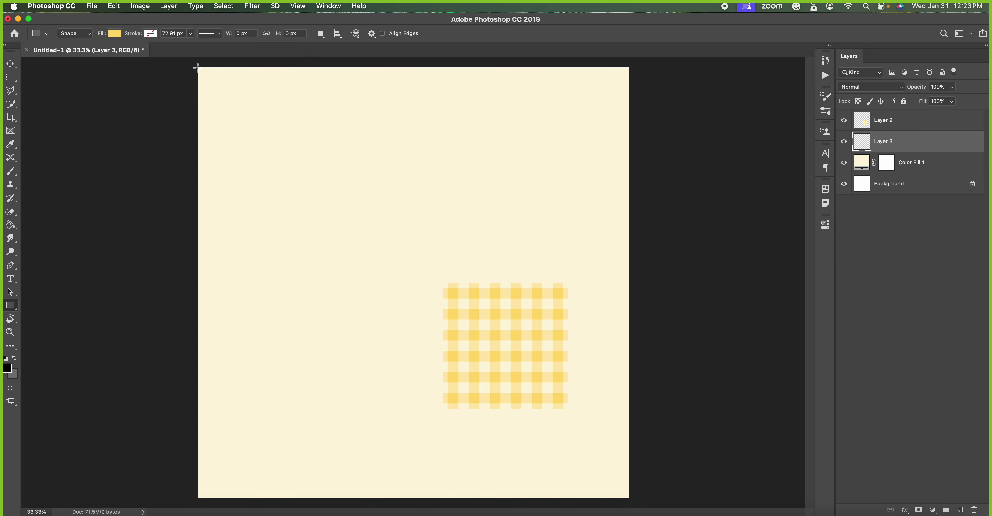
{"action": "left_click_drag", "start_coordinate": [198, 68], "coordinate": [629, 504]}
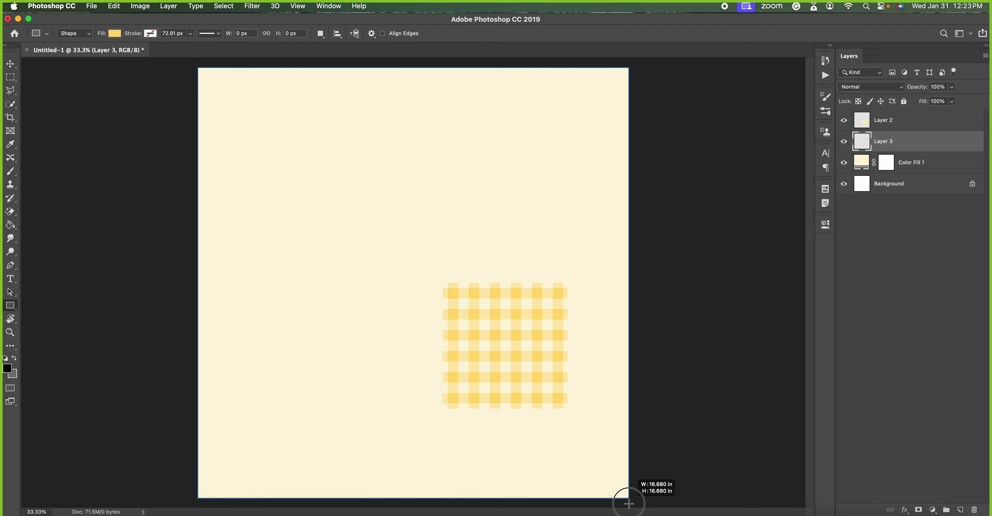
Scale the yellow rectangle proportionally to 50% and move it into the top-left quarter.
{"action": "left_click_drag", "start_coordinate": [629, 504], "coordinate": [628, 504]}
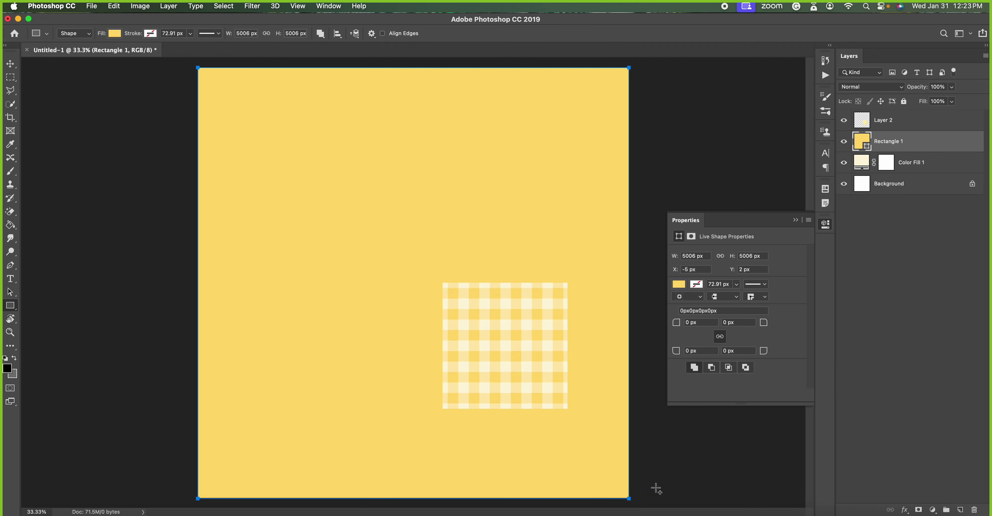
{"action": "left_click", "coordinate": [795, 220]}
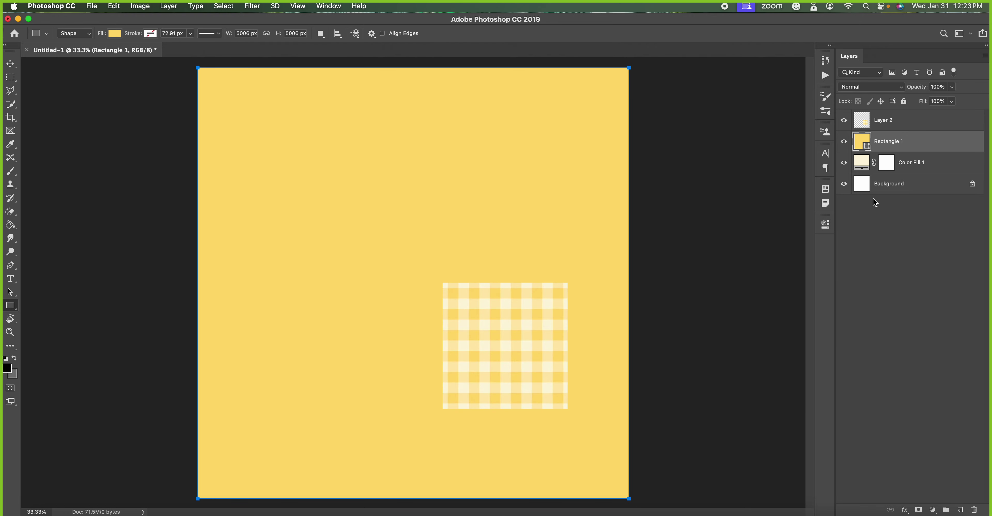
{"action": "key", "text": "super+t"}
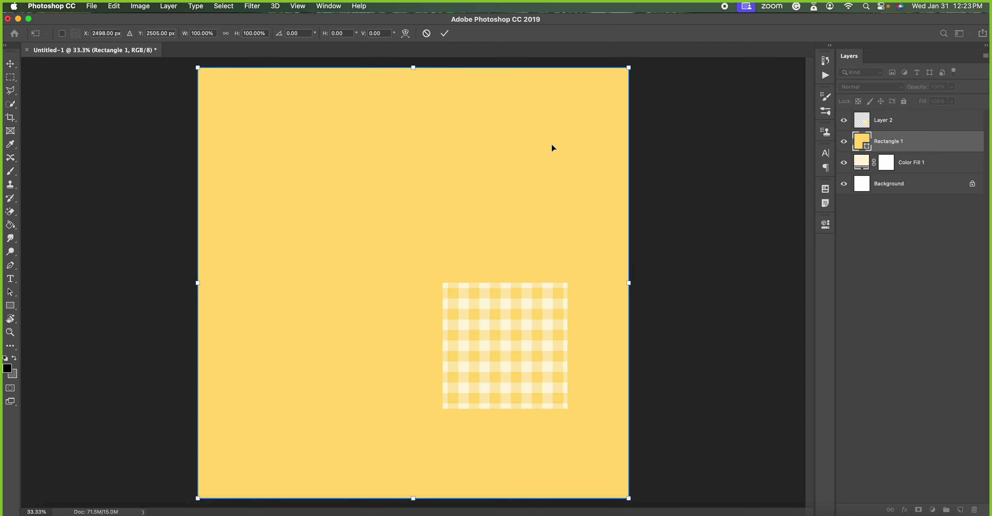
{"action": "left_click", "coordinate": [226, 33]}
{"action": "left_click", "coordinate": [191, 34]}
{"action": "type", "text": "5"}
{"action": "key", "text": "Return"}
{"action": "left_click_drag", "start_coordinate": [413, 217], "coordinate": [308, 110]}
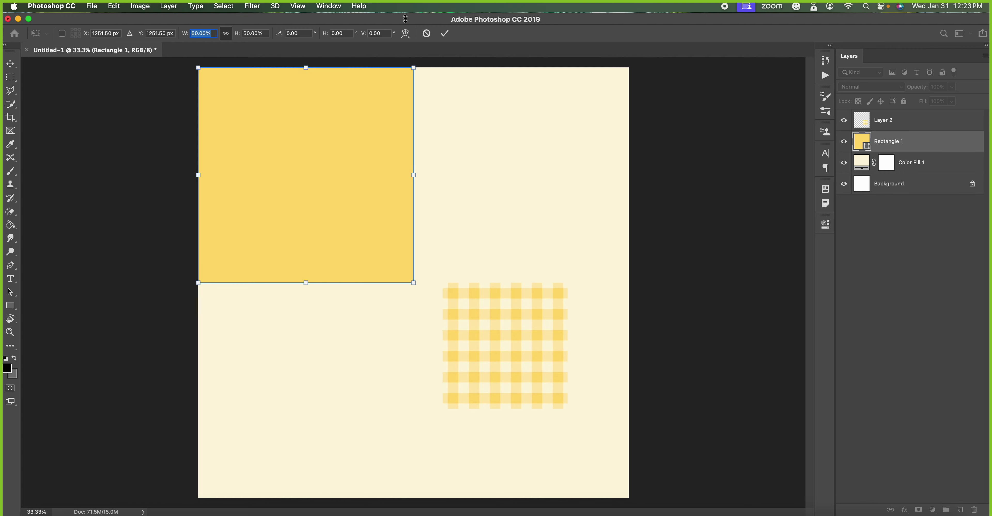
{"action": "left_click", "coordinate": [444, 34]}
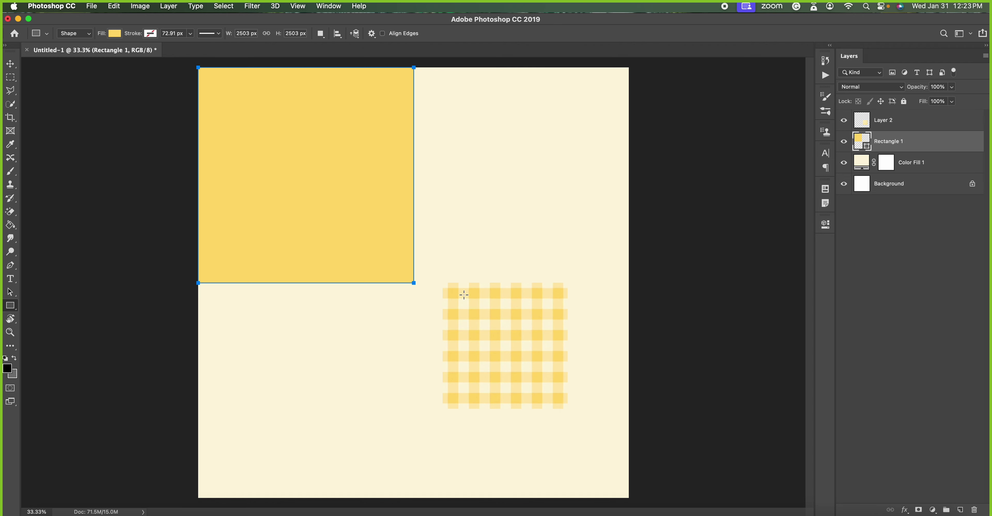
Duplicate the yellow square and move the copy into the top-right quarter.
{"action": "key", "text": "super+j"}
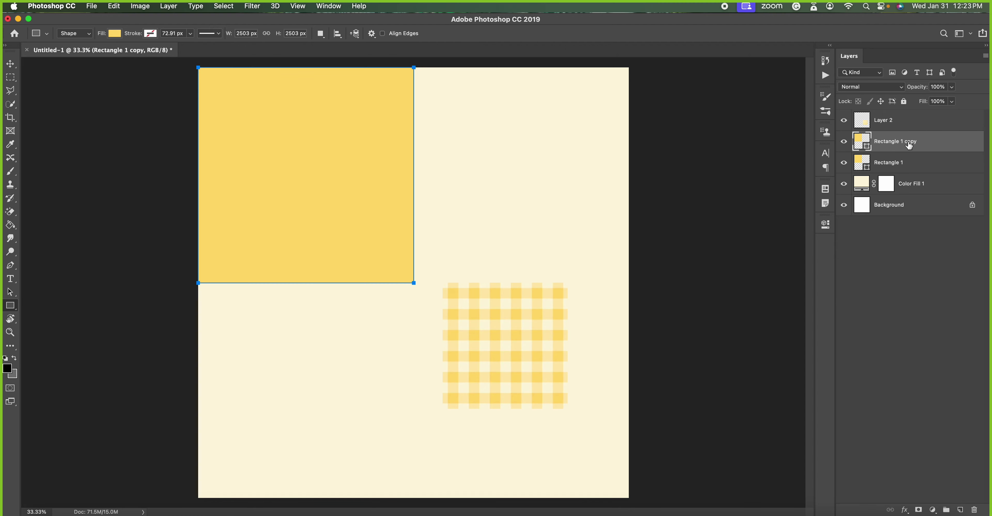
{"action": "key", "text": "super+t"}
{"action": "left_click_drag", "start_coordinate": [369, 194], "coordinate": [586, 191]}
{"action": "key", "text": "Return"}
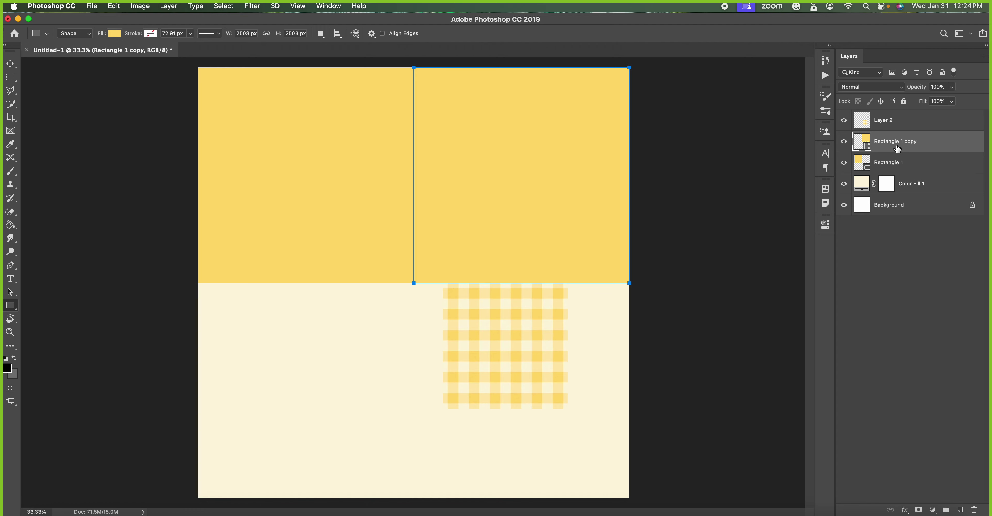
Recolour the copy's fill to the lighter gingham yellow, ffe9ad.
{"action": "left_click", "coordinate": [113, 33]}
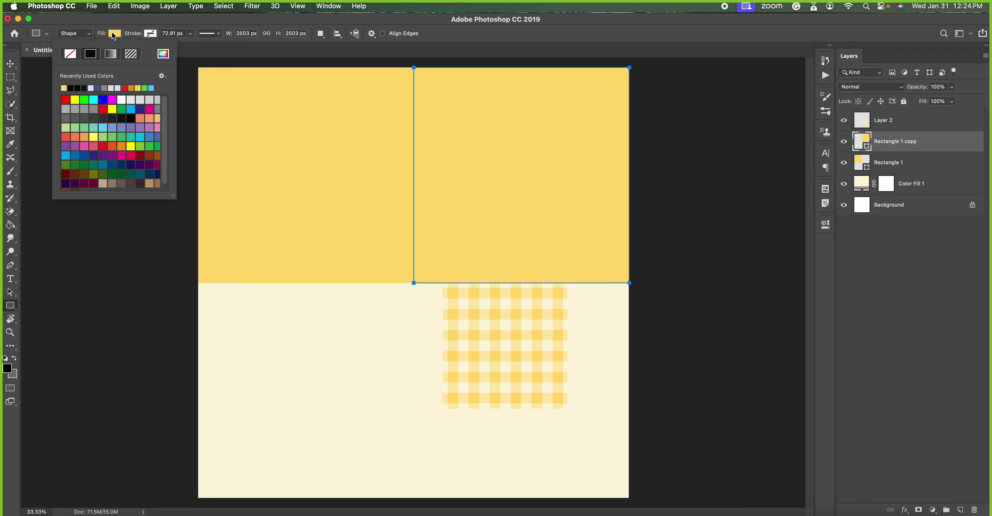
{"action": "left_click", "coordinate": [159, 55]}
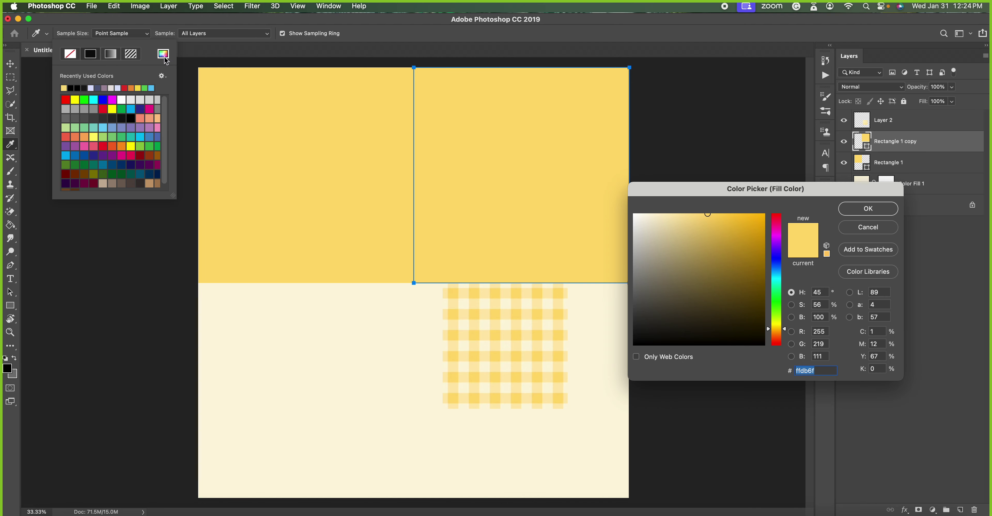
{"action": "left_click", "coordinate": [466, 292]}
{"action": "left_click", "coordinate": [860, 211]}
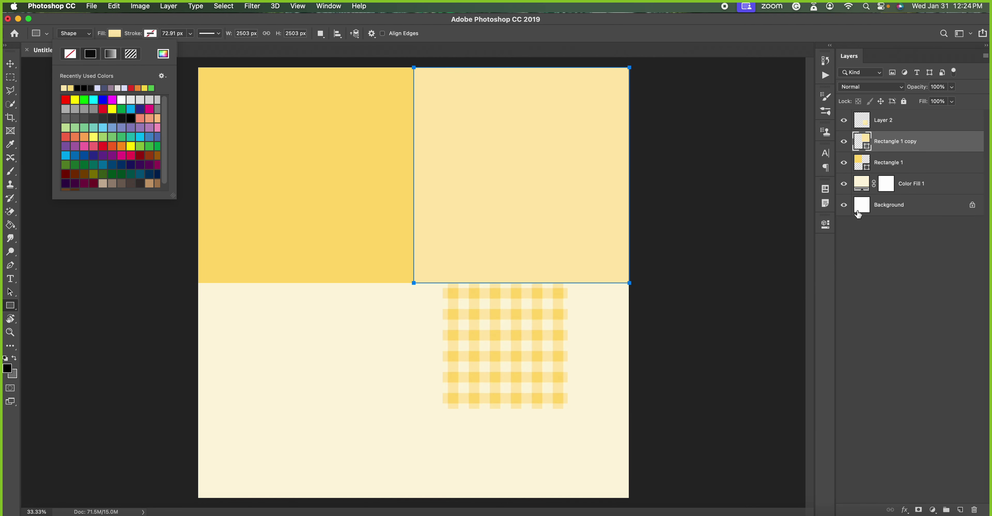
{"action": "left_click", "coordinate": [890, 149]}
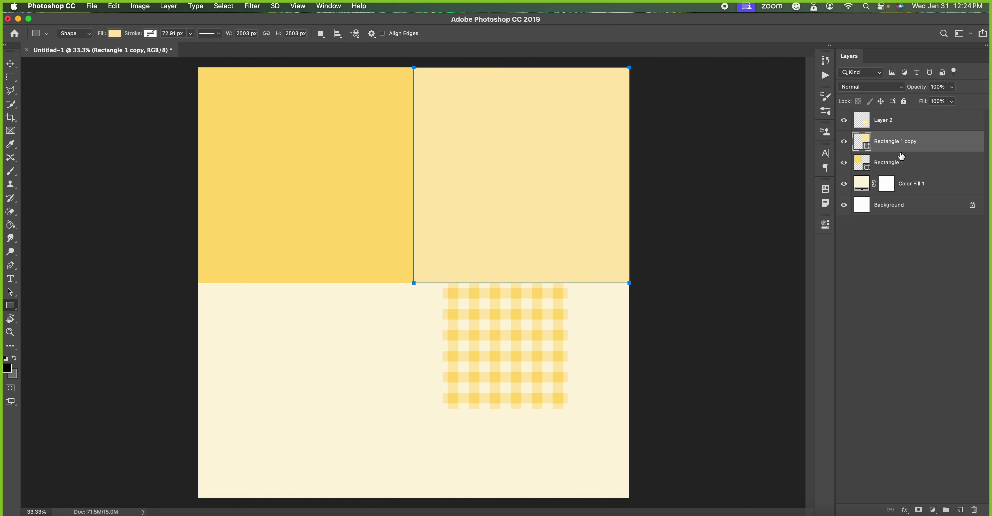
Duplicate the light square into the bottom-left quarter and hide the gingham layer (Layer 2).
{"action": "key", "text": "cmd+j"}
{"action": "key", "text": "cmd+t"}
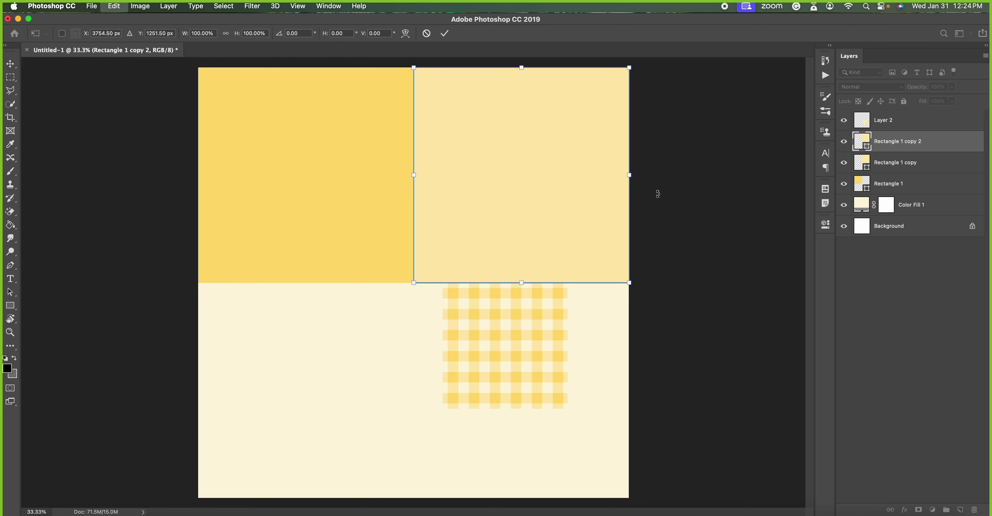
{"action": "mouse_move", "coordinate": [551, 184]}
{"action": "left_mouse_down"}
{"action": "mouse_move", "coordinate": [366, 336]}
{"action": "mouse_move", "coordinate": [336, 401]}
{"action": "left_mouse_up"}
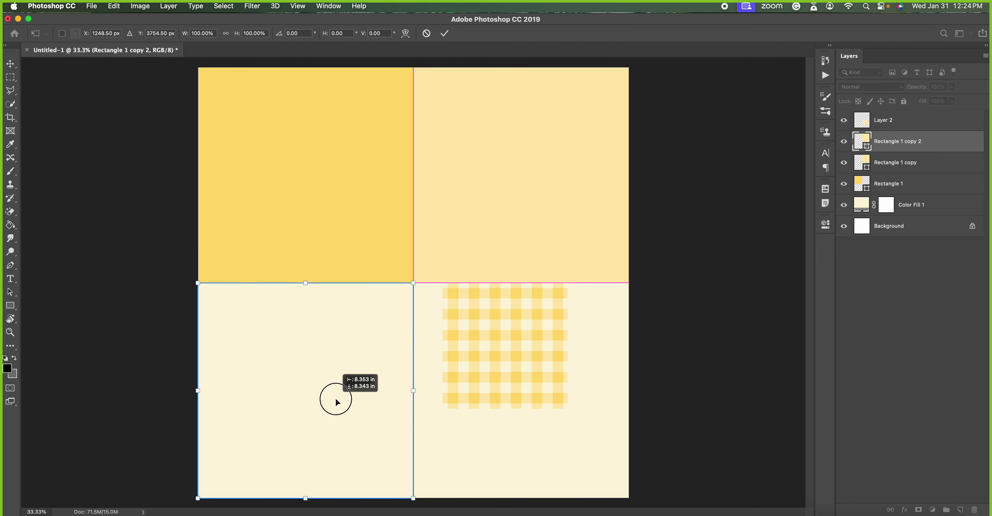
{"action": "left_click_drag", "start_coordinate": [336, 399], "coordinate": [349, 388]}
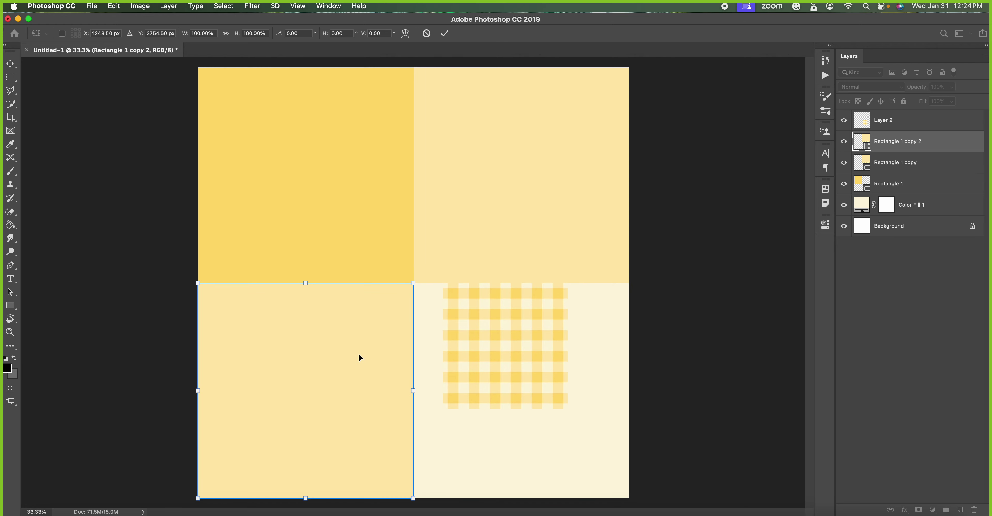
{"action": "key", "text": "Return"}
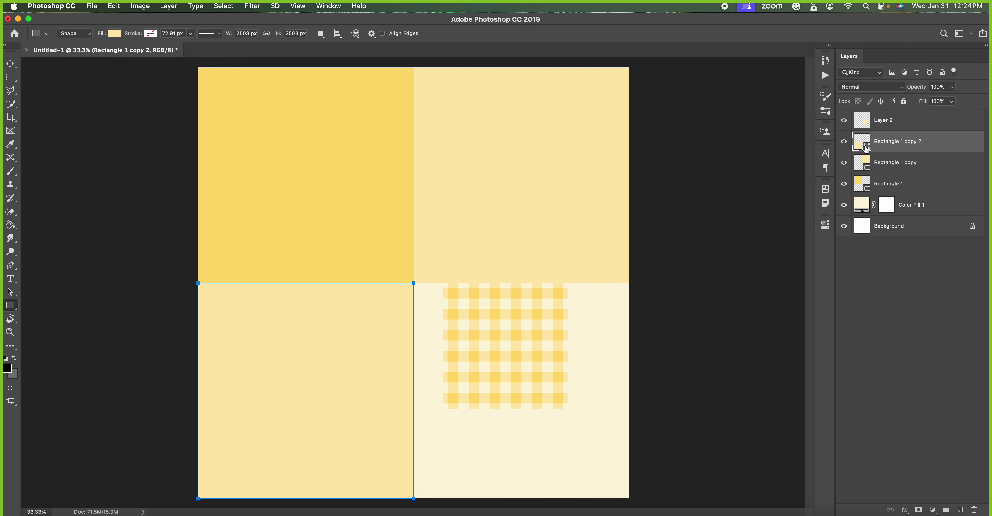
{"action": "left_click", "coordinate": [843, 120]}
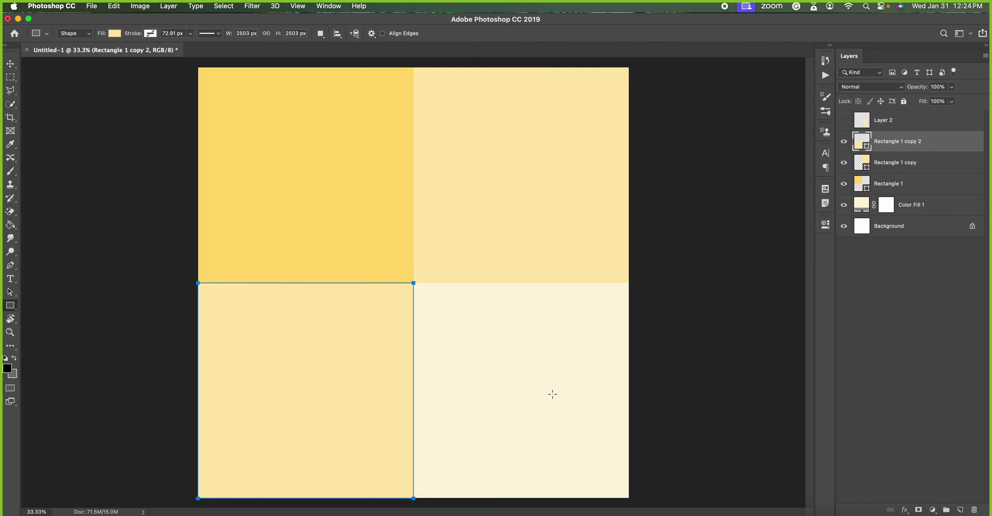
Show the gingham sample layer again and zoom to 200% on it.
{"action": "left_click", "coordinate": [843, 121]}
{"action": "key", "text": "super+equal"}
{"action": "key", "text": "super+equal"}
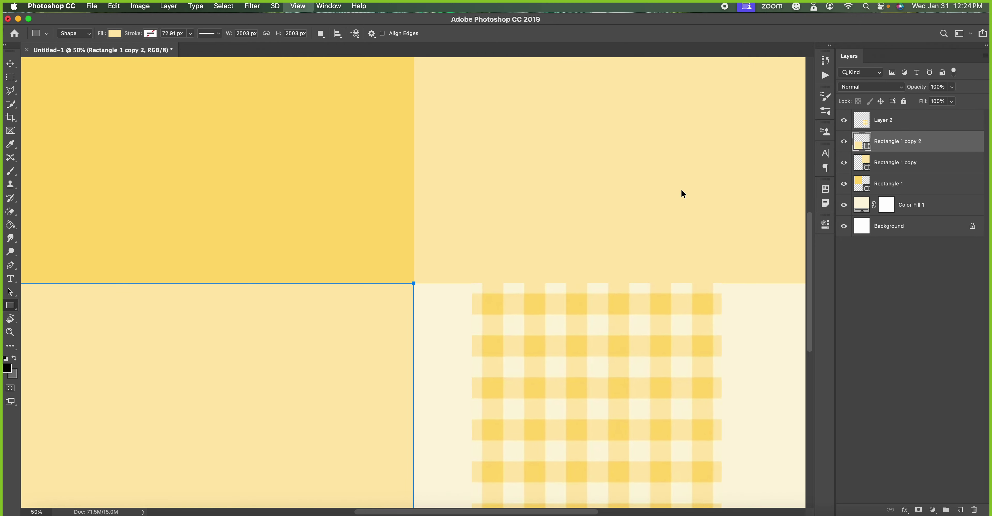
{"action": "key", "text": "super+equal"}
{"action": "key", "text": "super+equal"}
{"action": "scroll", "coordinate": [681, 190], "scroll_direction": "down", "scroll_amount": 5}
{"action": "scroll", "coordinate": [681, 190], "scroll_direction": "right", "scroll_amount": 6}
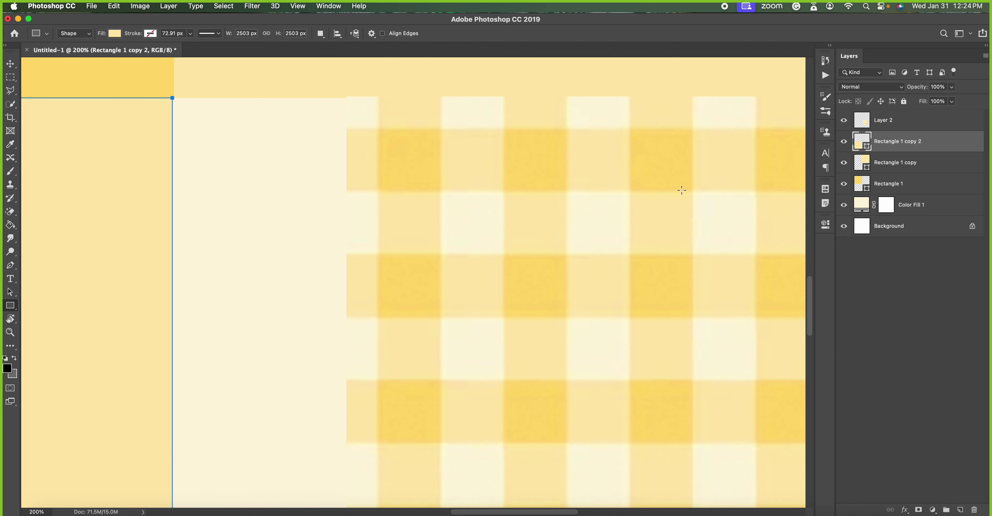
Draw trial marquee selections over individual gingham check squares.
{"action": "left_click", "coordinate": [11, 77]}
{"action": "left_click_drag", "start_coordinate": [379, 129], "coordinate": [442, 193]}
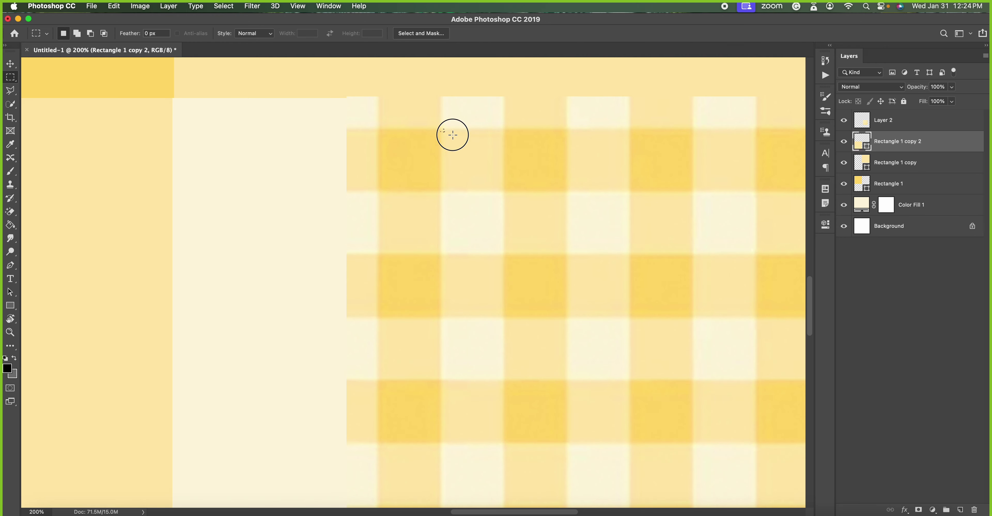
{"action": "left_click_drag", "start_coordinate": [441, 129], "coordinate": [505, 195]}
{"action": "left_click", "coordinate": [394, 206]}
{"action": "left_click_drag", "start_coordinate": [379, 192], "coordinate": [438, 254]}
{"action": "left_click", "coordinate": [451, 221]}
{"action": "left_click_drag", "start_coordinate": [441, 192], "coordinate": [502, 257]}
Clear the selection and zoom out to 33.3% to view the whole tile.
{"action": "key", "text": "ctrl+d"}
{"action": "key", "text": "ctrl+minus"}
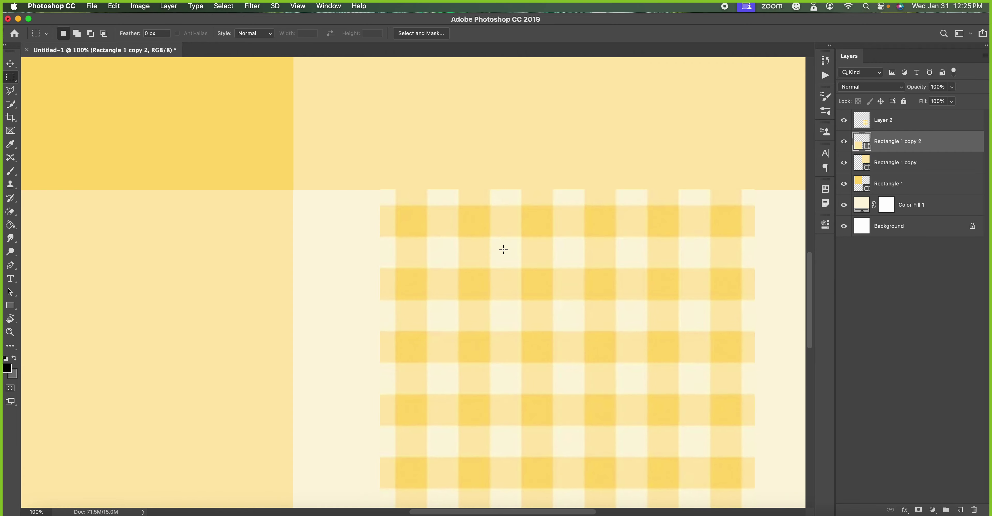
{"action": "key", "text": "ctrl+minus"}
{"action": "key", "text": "ctrl+minus"}
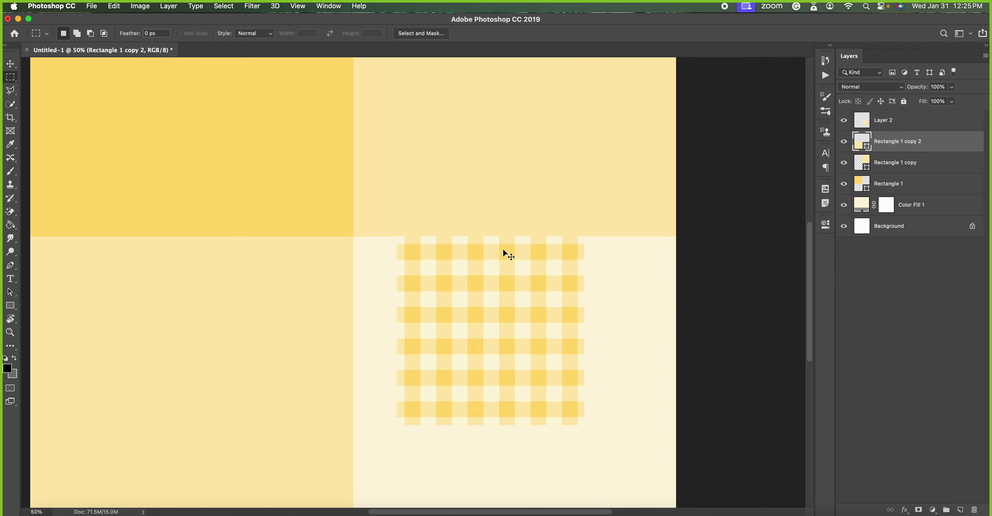
{"action": "key", "text": "ctrl+minus"}
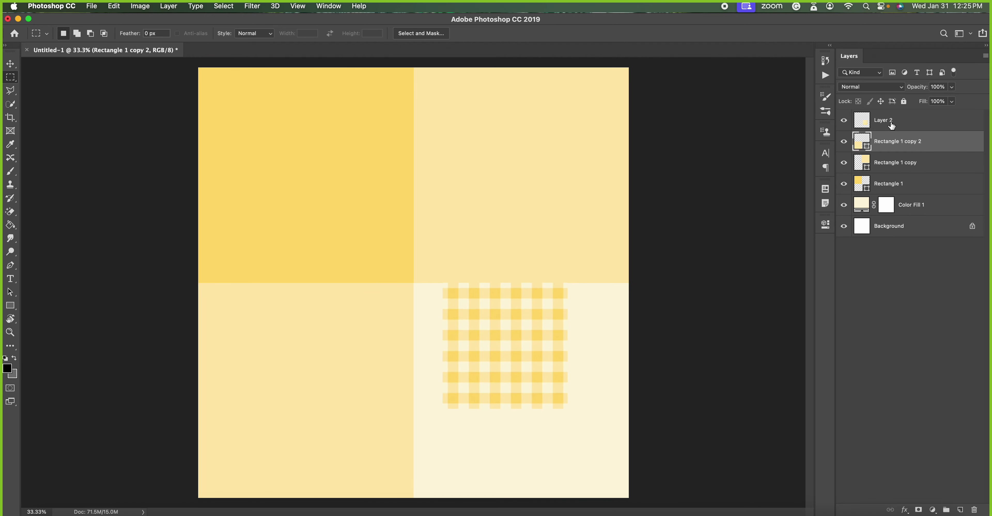
Hide the gingham sample on Layer 2 and make Rectangle 1 copy 2 the active layer.
{"action": "left_click", "coordinate": [892, 126]}
{"action": "left_click", "coordinate": [844, 121]}
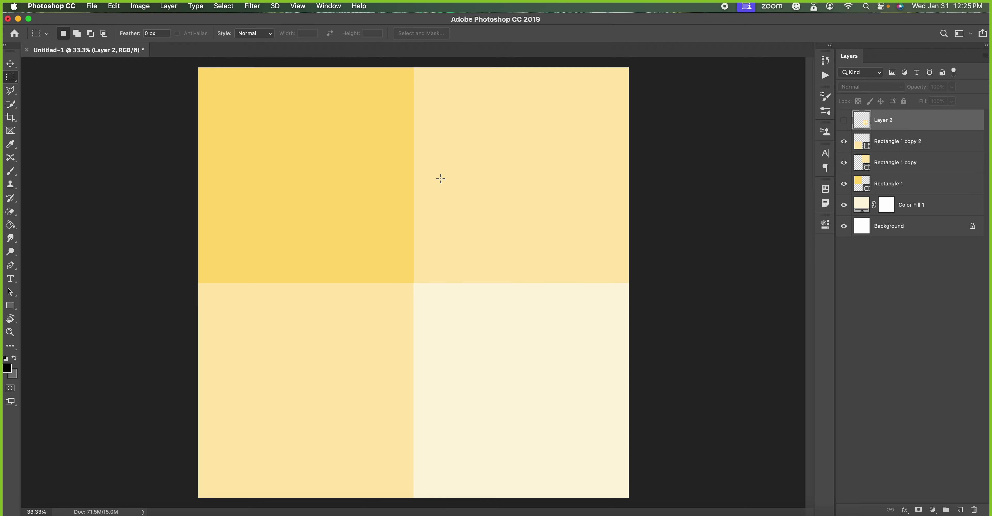
{"action": "left_click", "coordinate": [115, 7]}
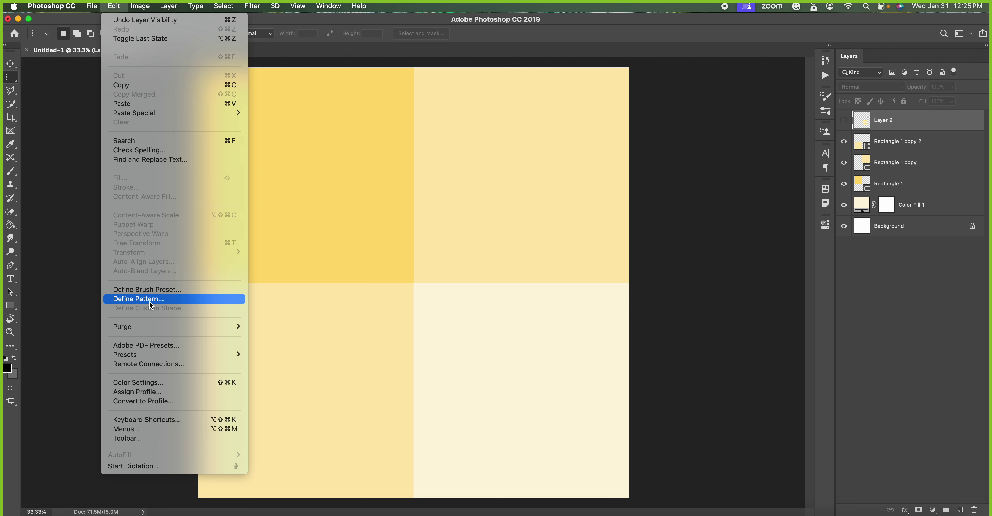
{"action": "left_click", "coordinate": [915, 148]}
{"action": "left_click", "coordinate": [903, 144]}
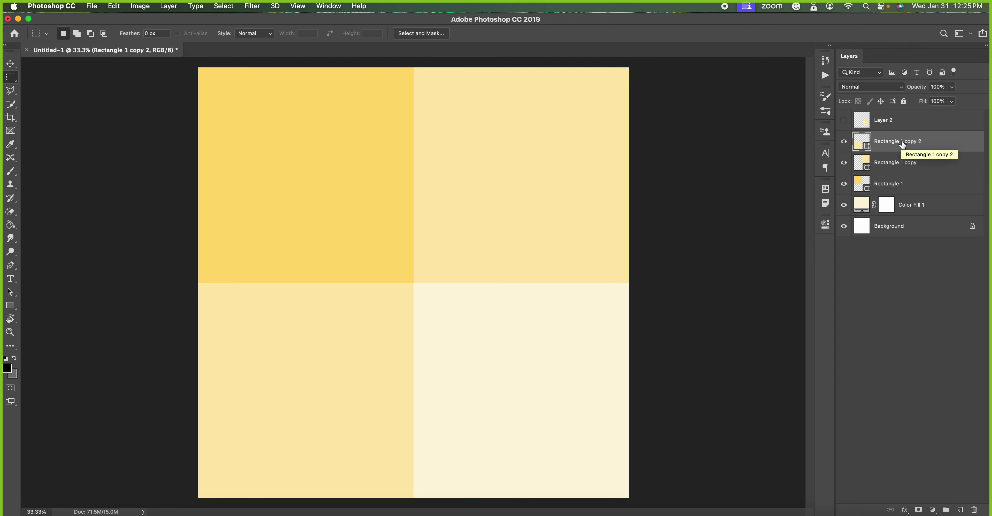
Zoom in on the tile, toggle Color Fill 1's visibility, and make it the active layer.
{"action": "key", "text": "super+plus"}
{"action": "key", "text": "super+plus"}
{"action": "key", "text": "super+plus"}
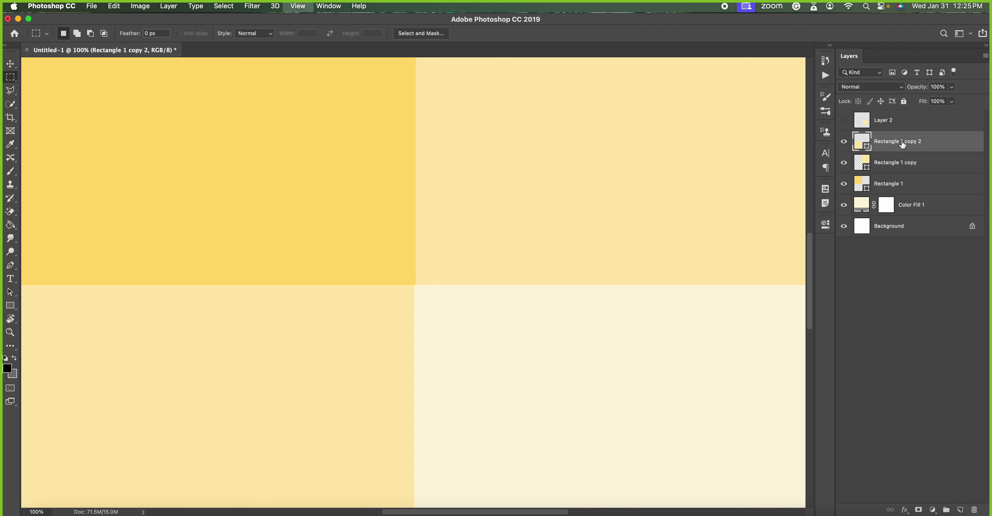
{"action": "key", "text": "super+plus"}
{"action": "scroll", "coordinate": [625, 238], "scroll_direction": "right", "scroll_amount": 10}
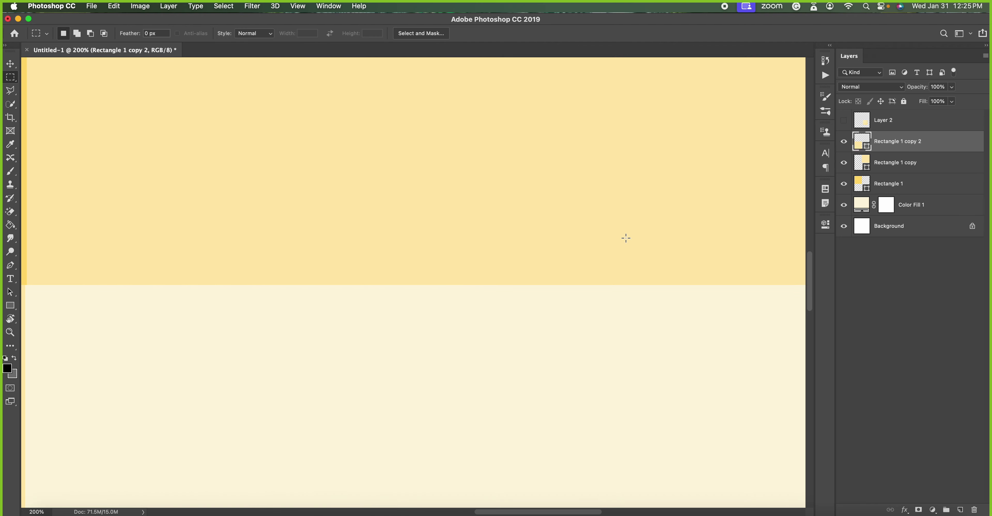
{"action": "scroll", "coordinate": [626, 238], "scroll_direction": "right", "scroll_amount": 5}
{"action": "scroll", "coordinate": [624, 238], "scroll_direction": "right", "scroll_amount": 2}
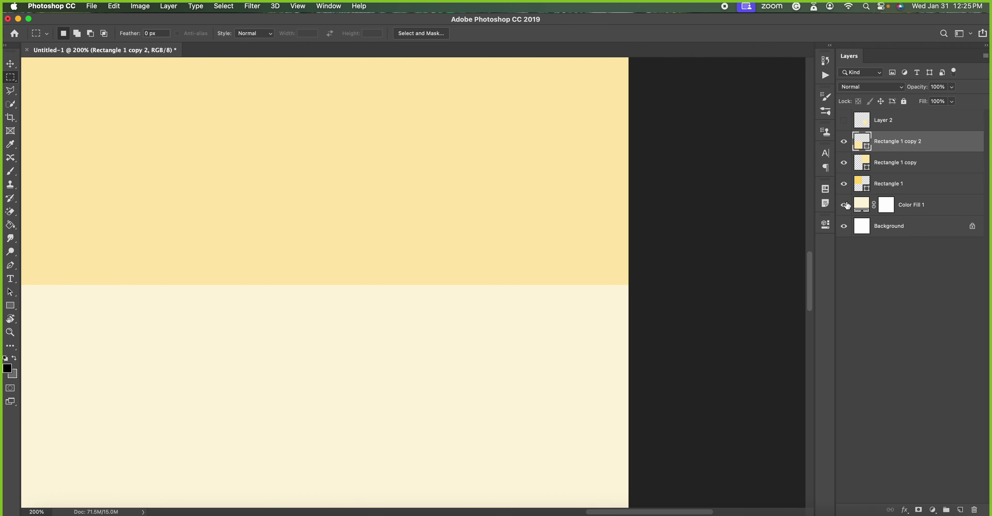
{"action": "left_click", "coordinate": [844, 205]}
{"action": "left_click", "coordinate": [855, 210]}
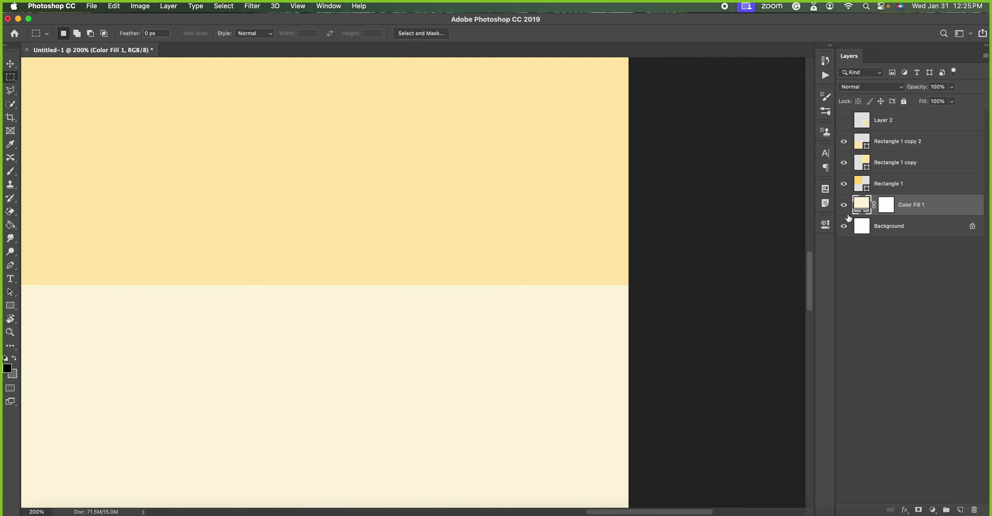
Pan along the tile edges and zoom to 600% on the junction of the four quadrants.
{"action": "scroll", "coordinate": [615, 296], "scroll_direction": "up", "scroll_amount": 5}
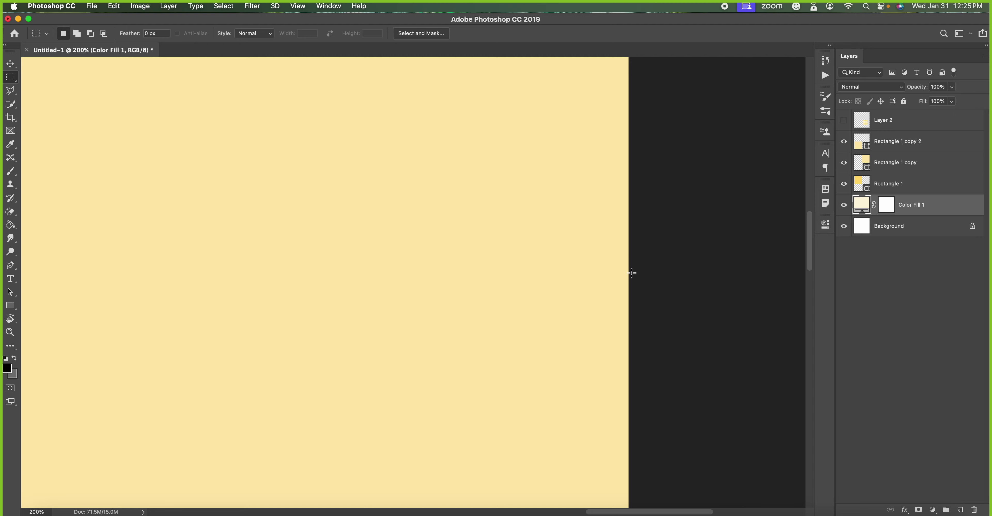
{"action": "scroll", "coordinate": [633, 266], "scroll_direction": "up", "scroll_amount": 2}
{"action": "scroll", "coordinate": [634, 254], "scroll_direction": "up", "scroll_amount": 4}
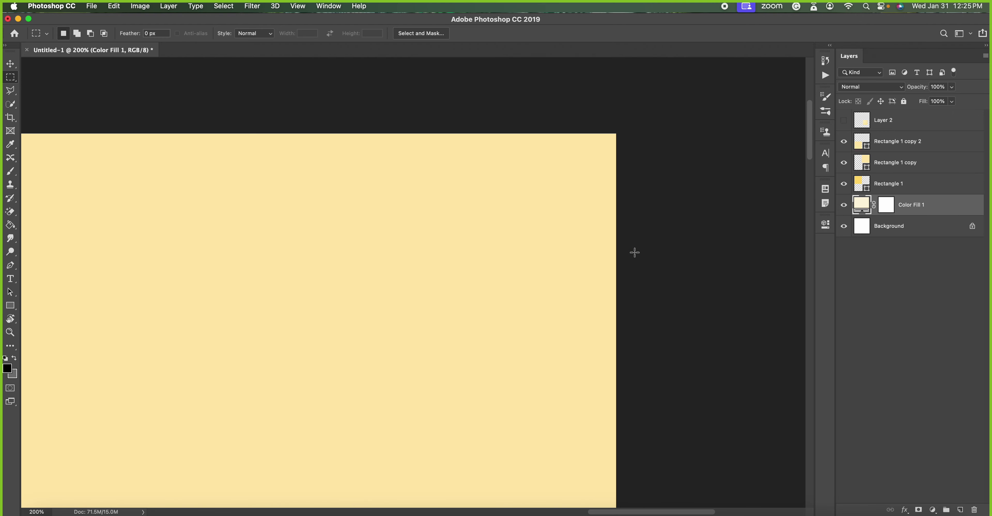
{"action": "scroll", "coordinate": [356, 136], "scroll_direction": "left", "scroll_amount": 5}
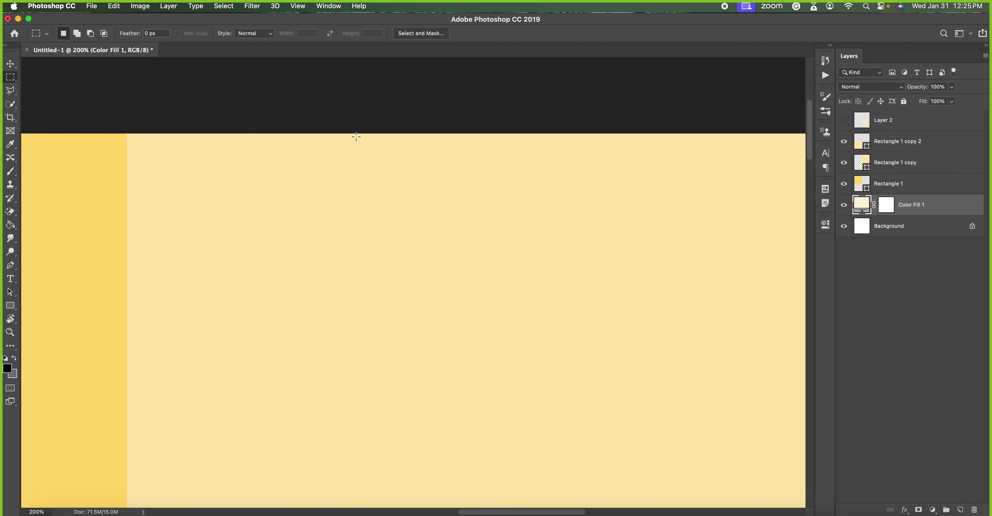
{"action": "key", "text": "ctrl+plus"}
{"action": "scroll", "coordinate": [356, 137], "scroll_direction": "up", "scroll_amount": 3}
{"action": "scroll", "coordinate": [356, 136], "scroll_direction": "left", "scroll_amount": 2}
{"action": "scroll", "coordinate": [356, 137], "scroll_direction": "left", "scroll_amount": 4}
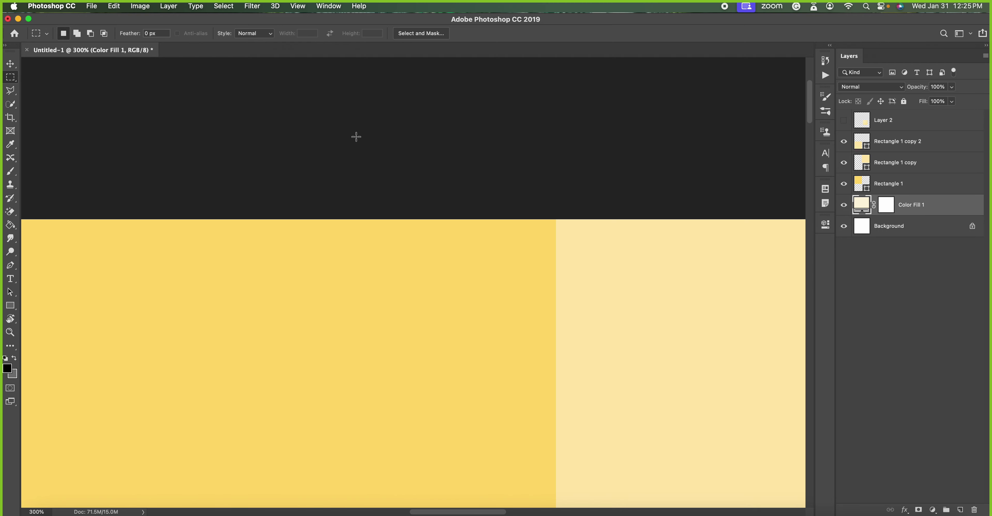
{"action": "scroll", "coordinate": [356, 137], "scroll_direction": "left", "scroll_amount": 4}
{"action": "scroll", "coordinate": [356, 136], "scroll_direction": "left", "scroll_amount": 2}
{"action": "scroll", "coordinate": [356, 137], "scroll_direction": "left", "scroll_amount": 3}
{"action": "scroll", "coordinate": [356, 136], "scroll_direction": "left", "scroll_amount": 3}
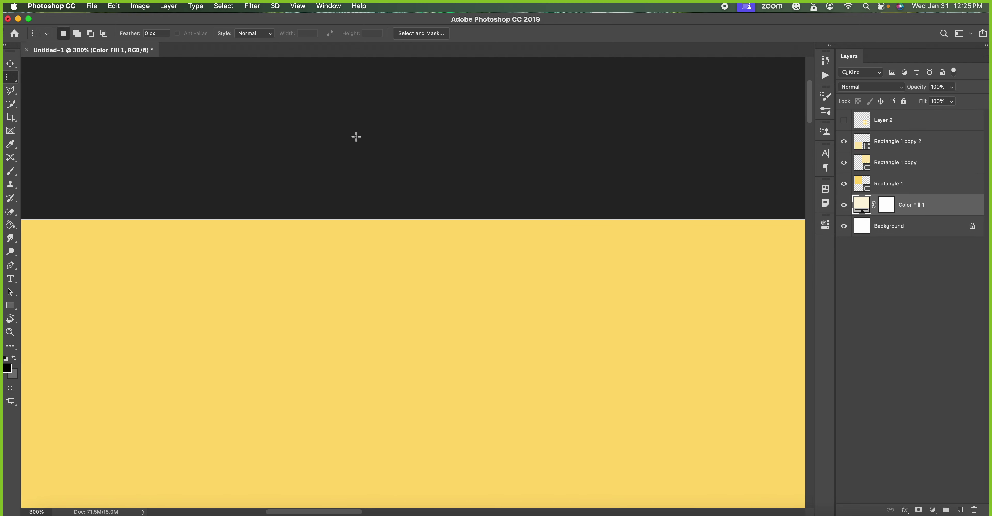
{"action": "scroll", "coordinate": [356, 136], "scroll_direction": "left", "scroll_amount": 3}
{"action": "scroll", "coordinate": [356, 136], "scroll_direction": "left", "scroll_amount": 2}
{"action": "scroll", "coordinate": [356, 137], "scroll_direction": "down", "scroll_amount": 5}
{"action": "scroll", "coordinate": [356, 136], "scroll_direction": "left", "scroll_amount": 1}
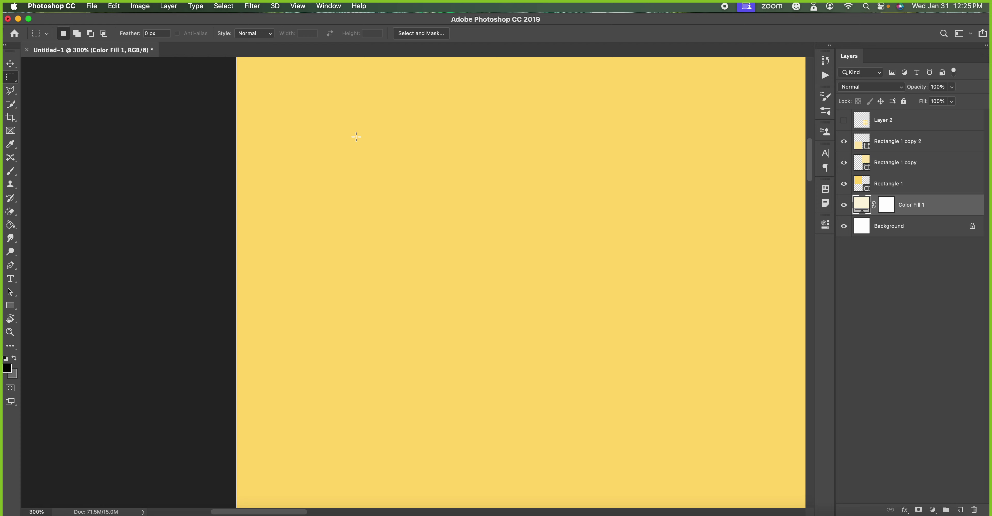
{"action": "scroll", "coordinate": [356, 137], "scroll_direction": "down", "scroll_amount": 3}
{"action": "scroll", "coordinate": [356, 137], "scroll_direction": "down", "scroll_amount": 3}
{"action": "scroll", "coordinate": [356, 137], "scroll_direction": "down", "scroll_amount": 5}
{"action": "scroll", "coordinate": [356, 137], "scroll_direction": "down", "scroll_amount": 3}
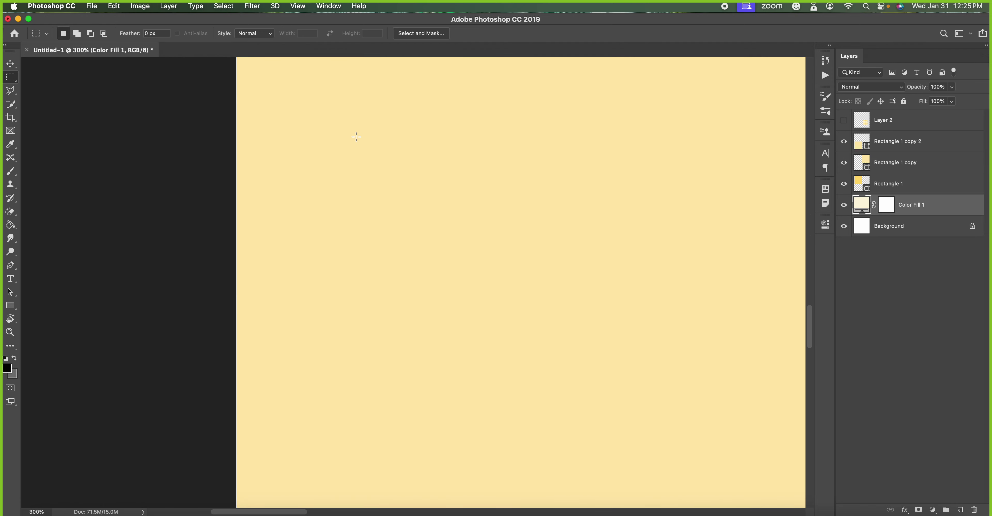
{"action": "scroll", "coordinate": [356, 136], "scroll_direction": "down", "scroll_amount": 2}
{"action": "scroll", "coordinate": [356, 137], "scroll_direction": "left", "scroll_amount": 1}
{"action": "scroll", "coordinate": [356, 136], "scroll_direction": "down", "scroll_amount": 3}
{"action": "scroll", "coordinate": [356, 137], "scroll_direction": "down", "scroll_amount": 3}
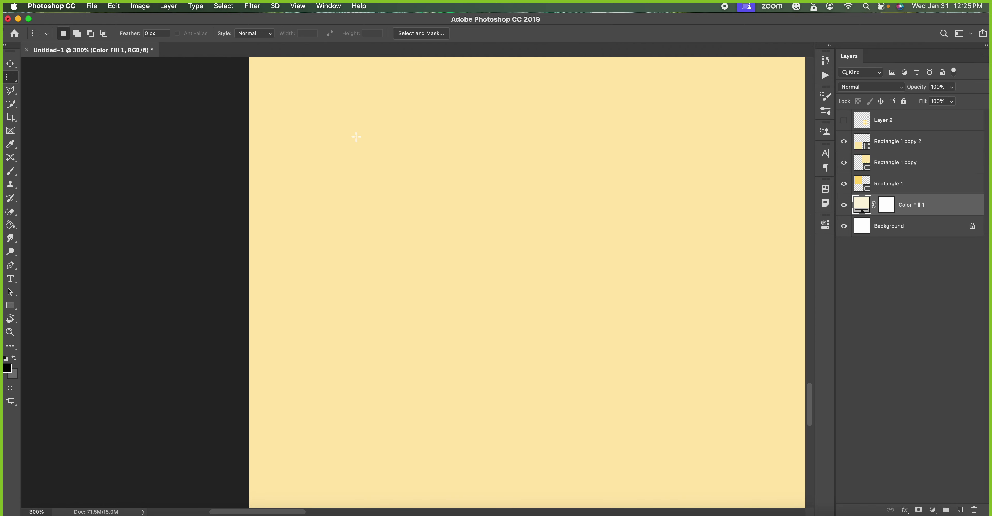
{"action": "scroll", "coordinate": [356, 137], "scroll_direction": "down", "scroll_amount": 2}
{"action": "scroll", "coordinate": [357, 137], "scroll_direction": "down", "scroll_amount": 3}
{"action": "scroll", "coordinate": [356, 137], "scroll_direction": "down", "scroll_amount": 3}
{"action": "scroll", "coordinate": [356, 137], "scroll_direction": "down", "scroll_amount": 1}
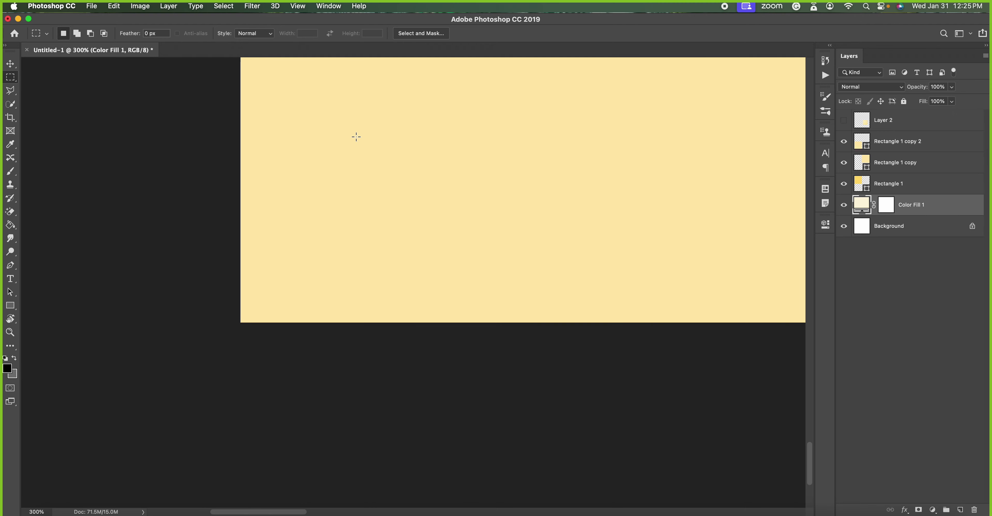
{"action": "scroll", "coordinate": [356, 137], "scroll_direction": "right", "scroll_amount": 3}
{"action": "scroll", "coordinate": [356, 136], "scroll_direction": "right", "scroll_amount": 1}
{"action": "scroll", "coordinate": [356, 136], "scroll_direction": "right", "scroll_amount": 3}
{"action": "scroll", "coordinate": [356, 136], "scroll_direction": "right", "scroll_amount": 3}
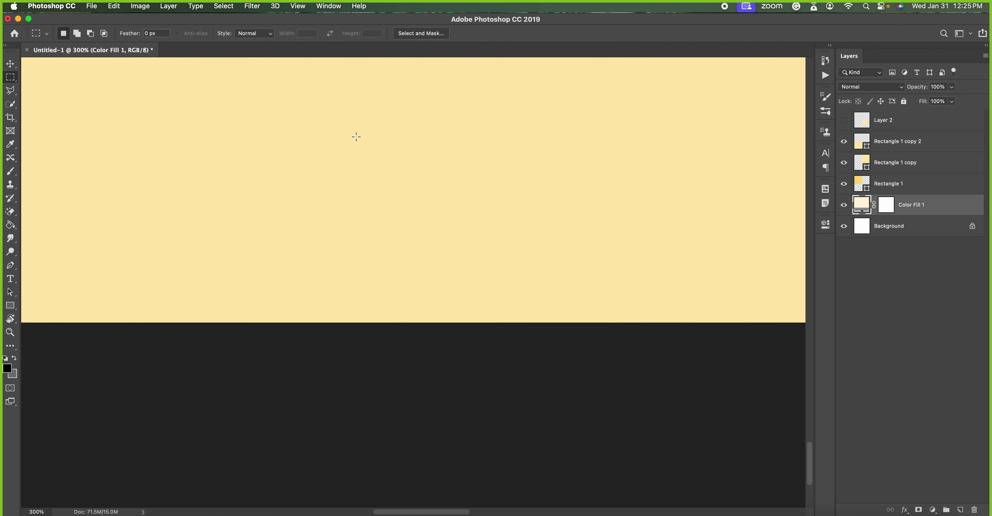
{"action": "scroll", "coordinate": [356, 136], "scroll_direction": "right", "scroll_amount": 3}
{"action": "scroll", "coordinate": [356, 137], "scroll_direction": "up", "scroll_amount": 2}
{"action": "scroll", "coordinate": [356, 137], "scroll_direction": "up", "scroll_amount": 3}
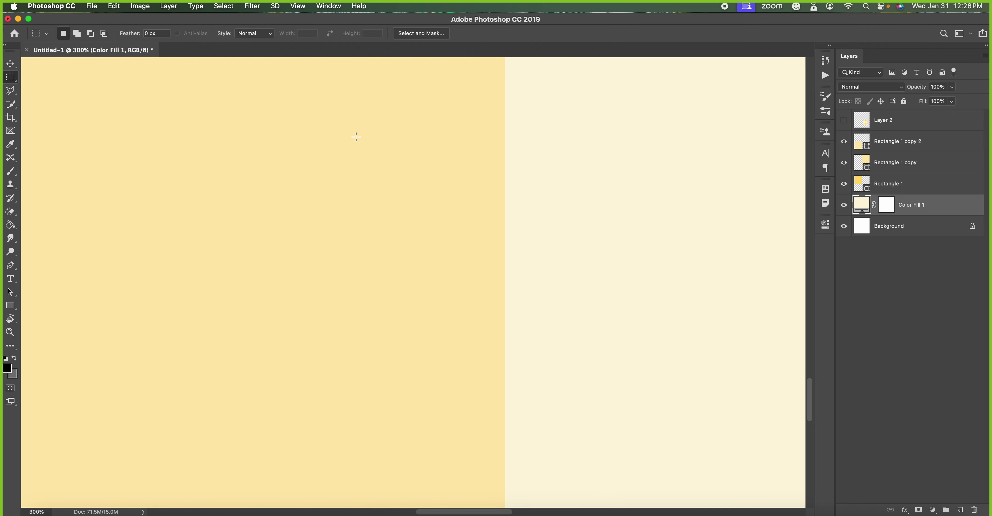
{"action": "scroll", "coordinate": [356, 137], "scroll_direction": "up", "scroll_amount": 3}
{"action": "scroll", "coordinate": [356, 136], "scroll_direction": "up", "scroll_amount": 3}
{"action": "scroll", "coordinate": [356, 136], "scroll_direction": "up", "scroll_amount": 3}
{"action": "scroll", "coordinate": [356, 137], "scroll_direction": "up", "scroll_amount": 5}
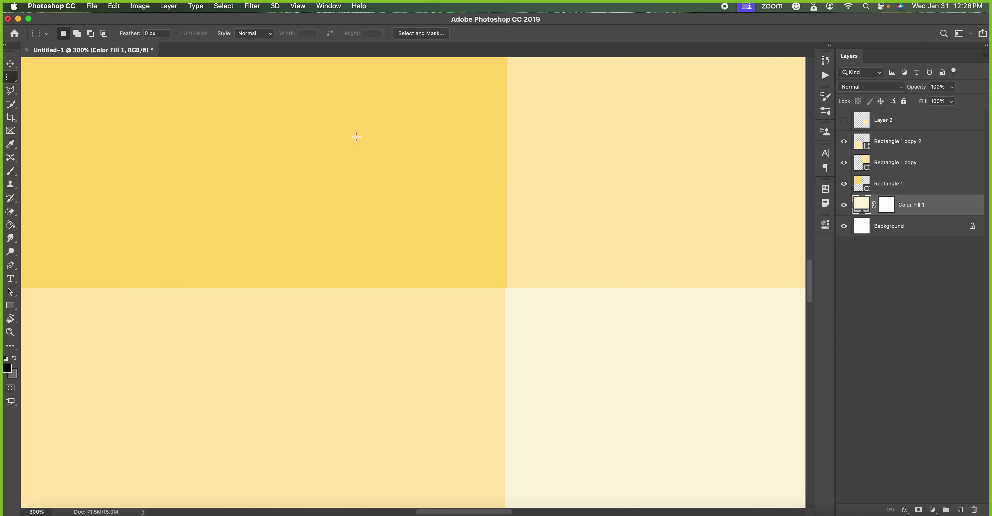
{"action": "key", "text": "super+plus"}
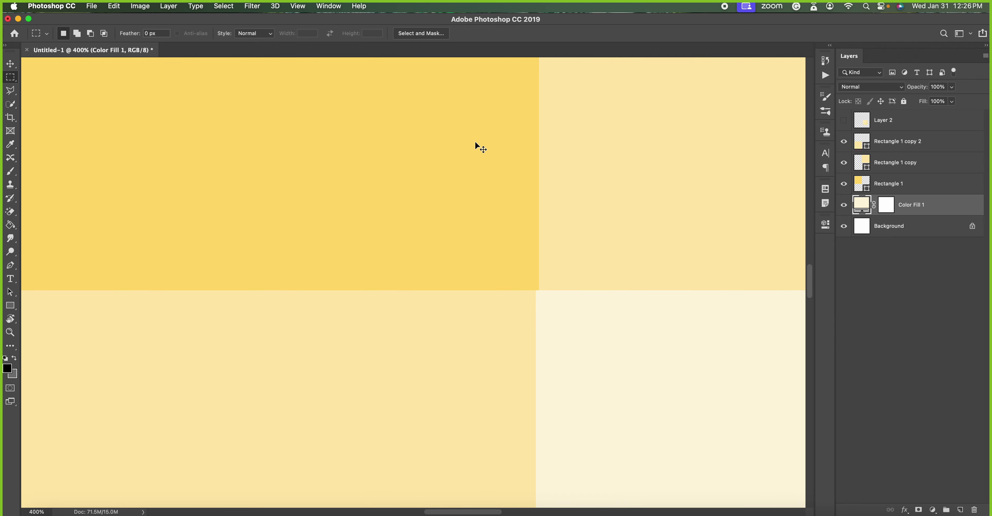
{"action": "key", "text": "super+plus"}
{"action": "key", "text": "super+plus"}
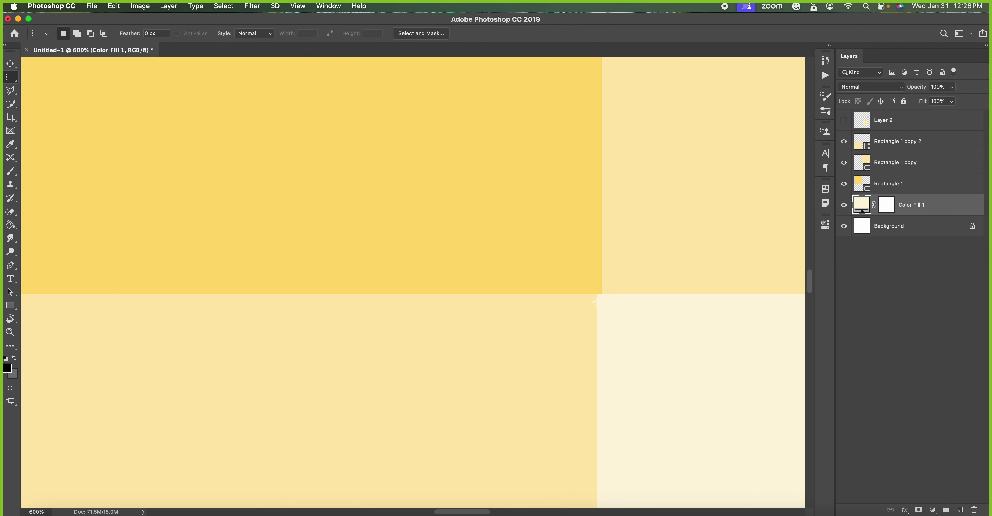
Select Rectangle 1 copy 2 and nudge the bottom-left rectangle right to close the gap.
{"action": "left_click", "coordinate": [844, 141]}
{"action": "left_click", "coordinate": [914, 144]}
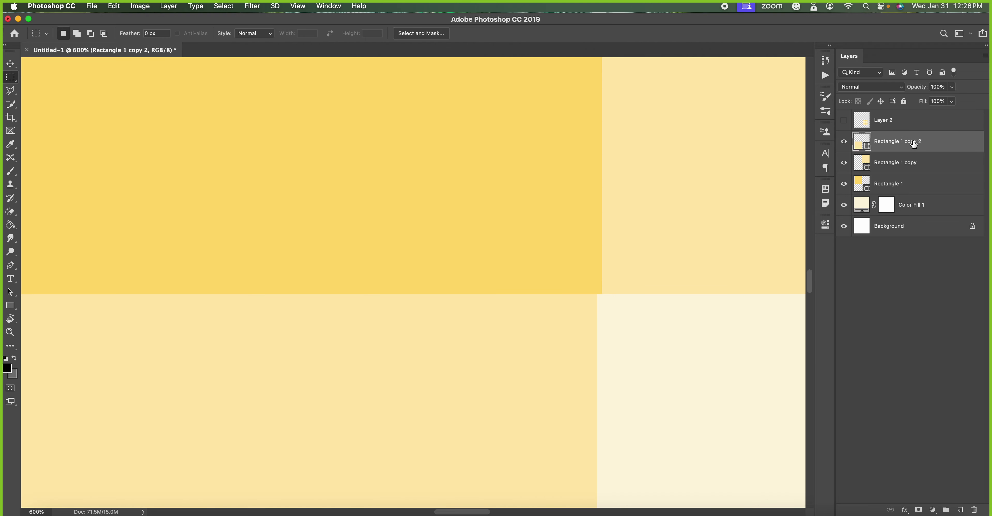
{"action": "key", "text": "super+t"}
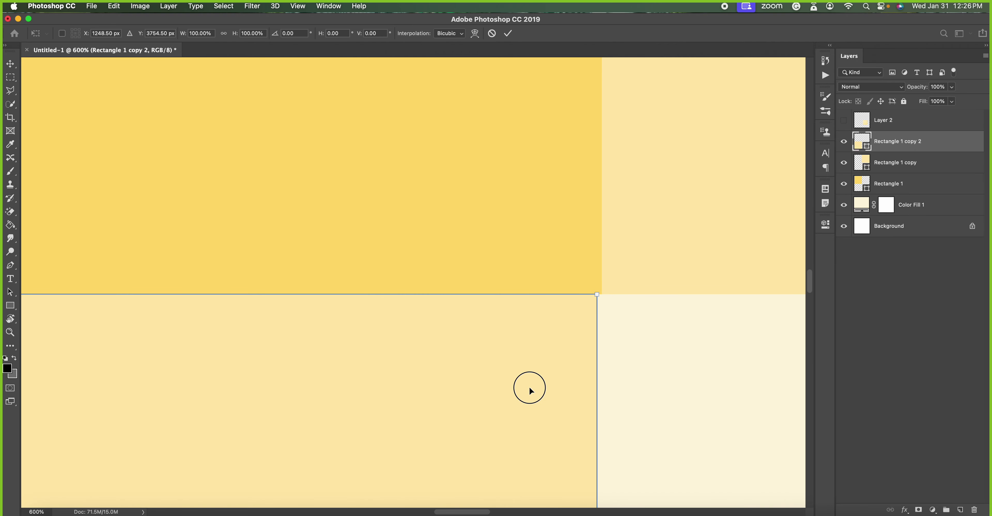
{"action": "left_click_drag", "start_coordinate": [530, 388], "coordinate": [534, 386]}
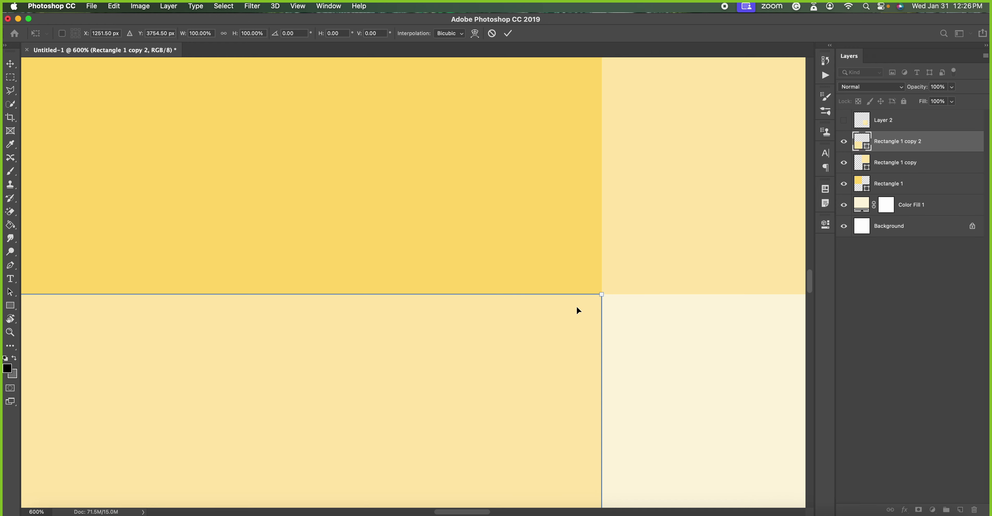
{"action": "key", "text": "Return"}
{"action": "key", "text": "m"}
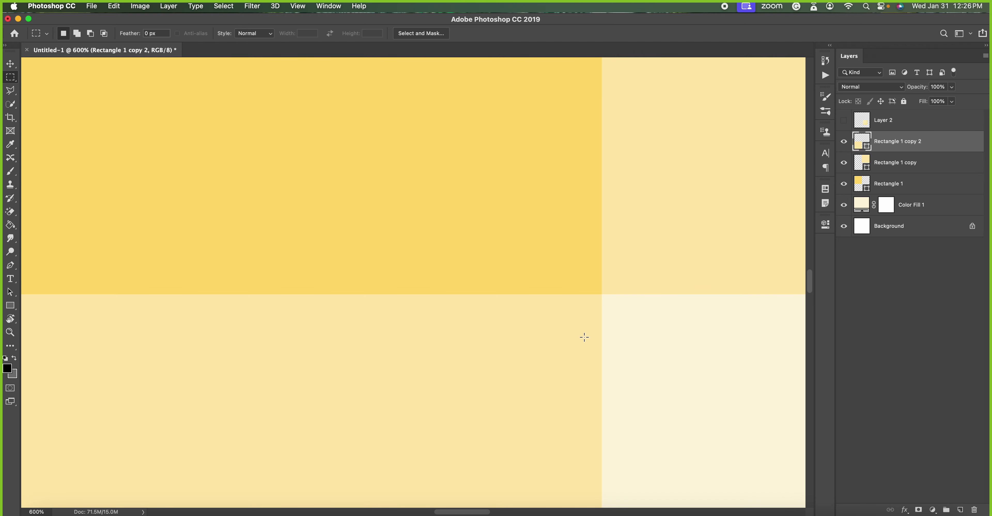
Move to the gap and nudge the pale quadrant left toward X 1251.50 px.
{"action": "scroll", "coordinate": [533, 333], "scroll_direction": "left", "scroll_amount": 5}
{"action": "scroll", "coordinate": [534, 332], "scroll_direction": "left", "scroll_amount": 2}
{"action": "scroll", "coordinate": [534, 333], "scroll_direction": "left", "scroll_amount": 3}
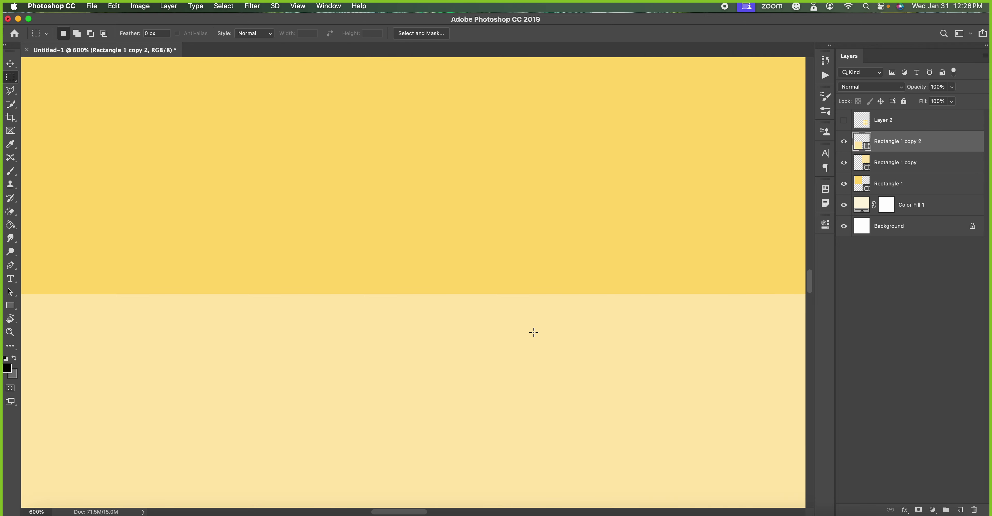
{"action": "scroll", "coordinate": [533, 332], "scroll_direction": "left", "scroll_amount": 3}
{"action": "scroll", "coordinate": [533, 332], "scroll_direction": "left", "scroll_amount": 3}
{"action": "scroll", "coordinate": [534, 332], "scroll_direction": "left", "scroll_amount": 3}
{"action": "scroll", "coordinate": [534, 332], "scroll_direction": "left", "scroll_amount": 4}
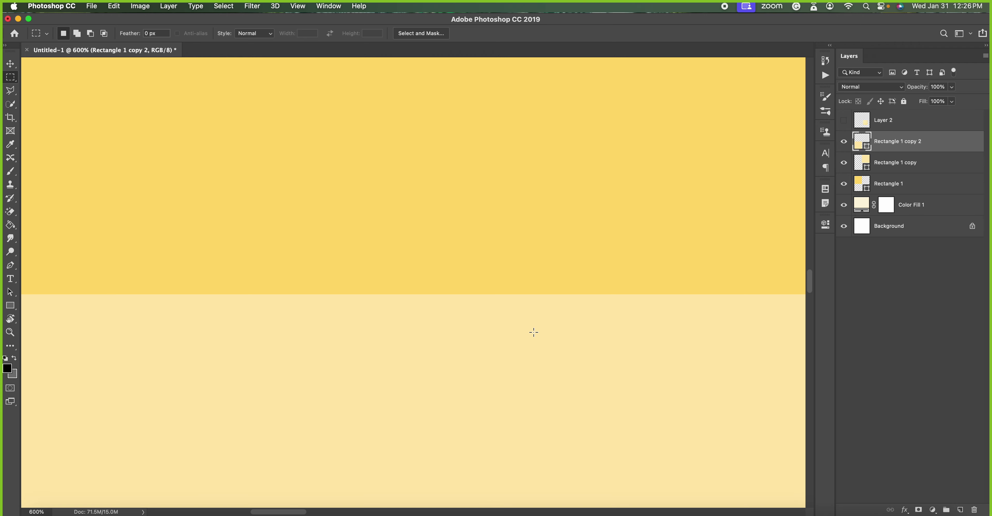
{"action": "scroll", "coordinate": [534, 333], "scroll_direction": "left", "scroll_amount": 3}
{"action": "scroll", "coordinate": [534, 332], "scroll_direction": "left", "scroll_amount": 2}
{"action": "scroll", "coordinate": [533, 333], "scroll_direction": "left", "scroll_amount": 4}
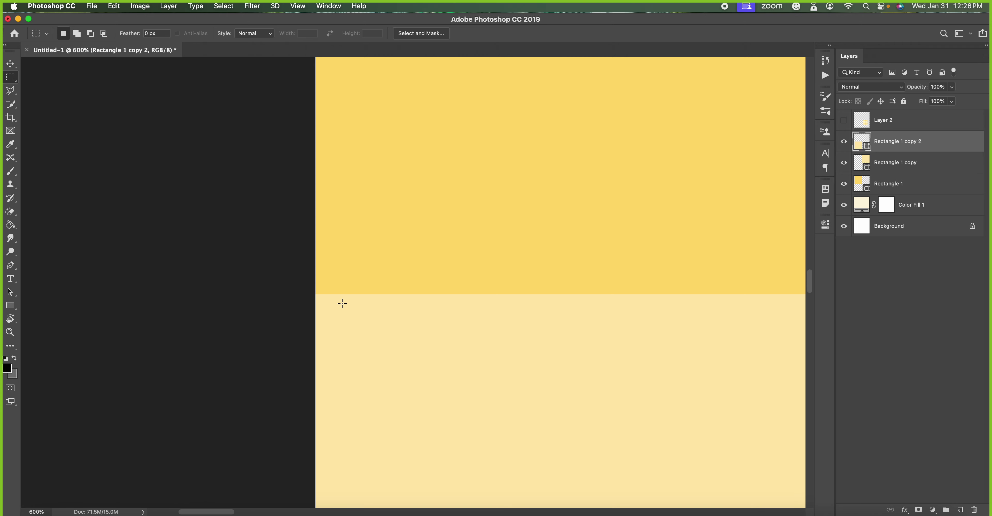
{"action": "scroll", "coordinate": [315, 313], "scroll_direction": "down", "scroll_amount": 3}
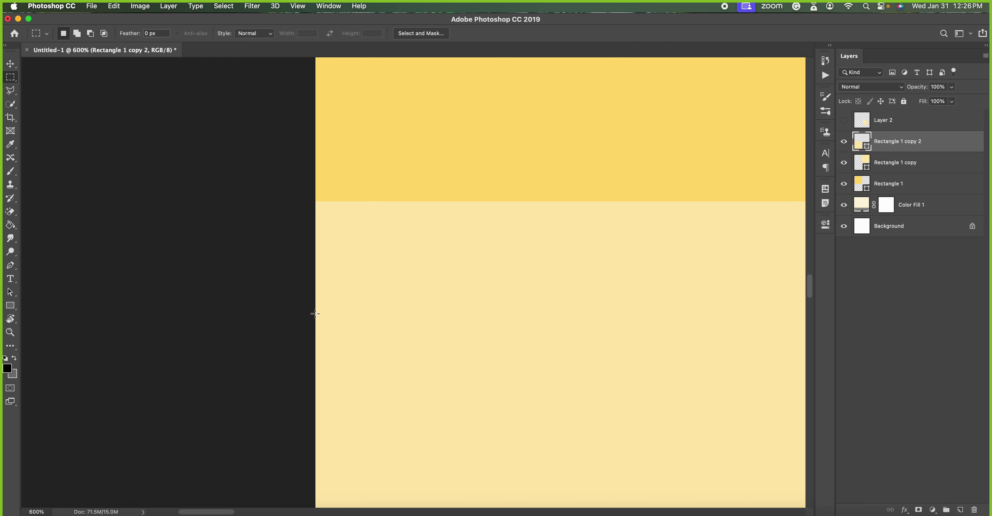
{"action": "scroll", "coordinate": [315, 313], "scroll_direction": "down", "scroll_amount": 1}
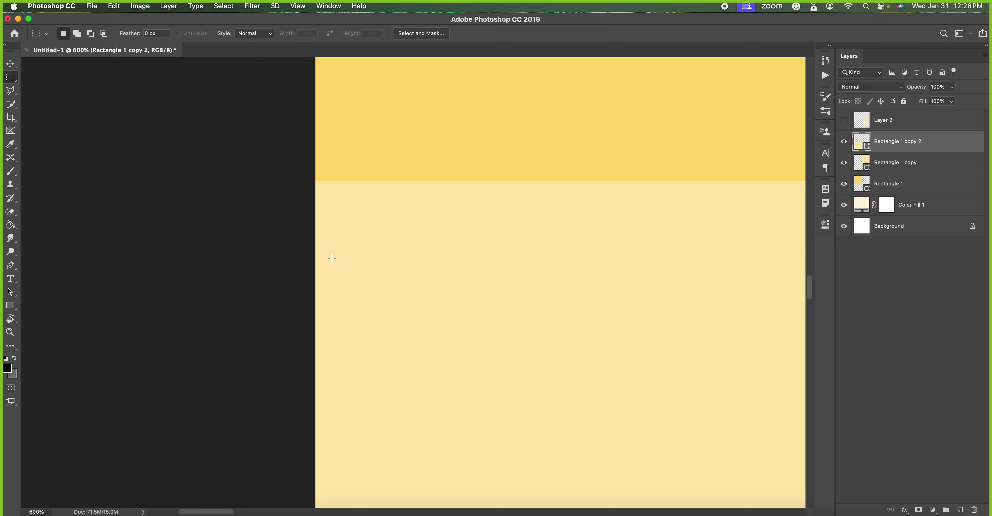
{"action": "key", "text": "ctrl+t"}
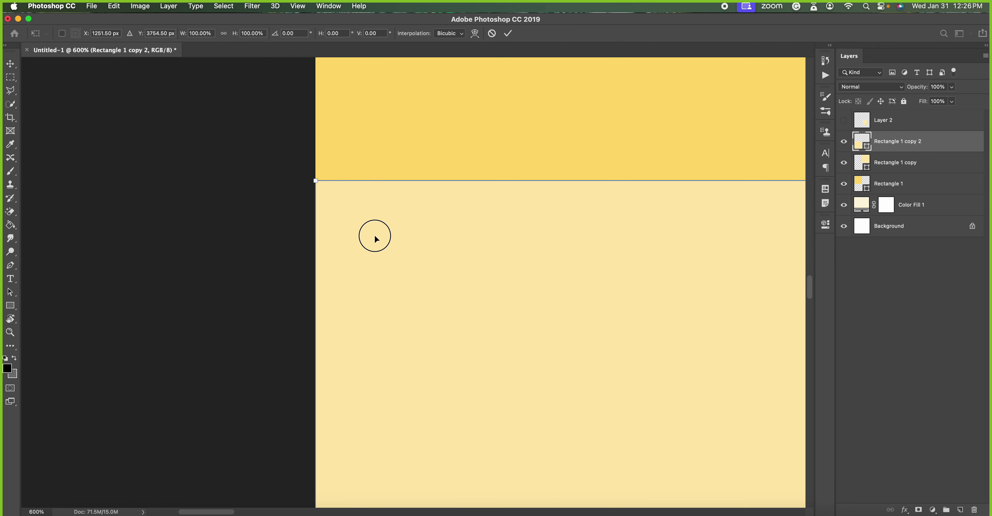
{"action": "left_click_drag", "start_coordinate": [375, 237], "coordinate": [375, 237]}
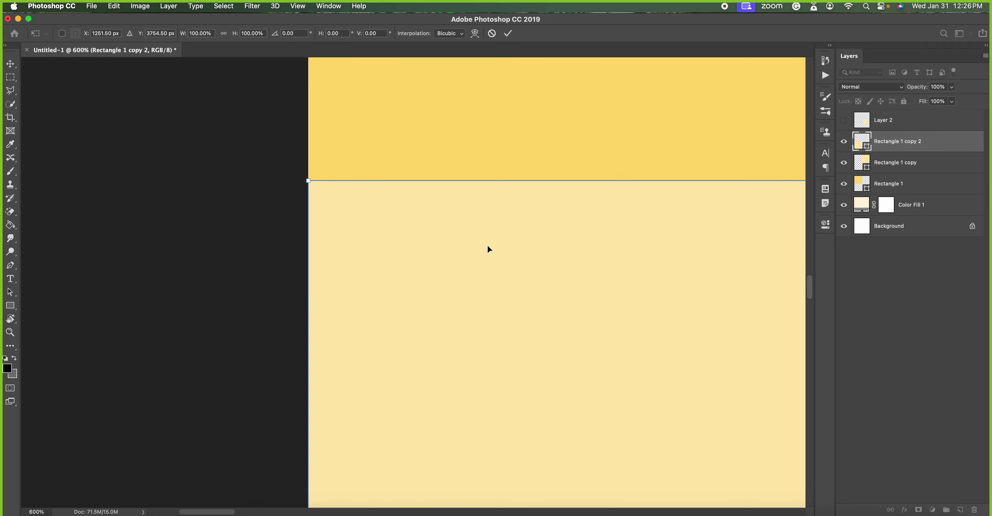
Check the seam, commit the quadrant's new position and fit the tile on screen.
{"action": "scroll", "coordinate": [488, 247], "scroll_direction": "right", "scroll_amount": 5}
{"action": "scroll", "coordinate": [487, 249], "scroll_direction": "right", "scroll_amount": 3}
{"action": "scroll", "coordinate": [487, 250], "scroll_direction": "right", "scroll_amount": 3}
{"action": "scroll", "coordinate": [488, 250], "scroll_direction": "right", "scroll_amount": 4}
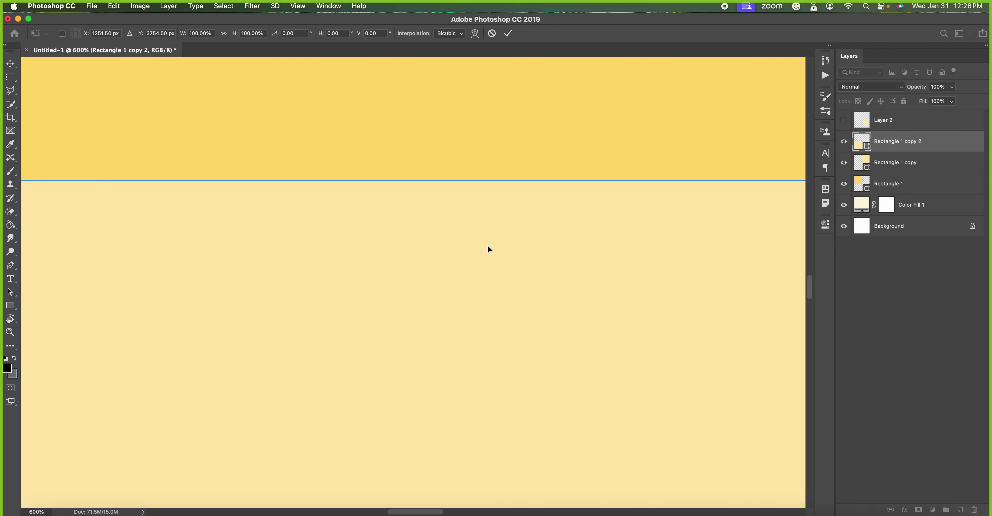
{"action": "scroll", "coordinate": [487, 249], "scroll_direction": "right", "scroll_amount": 4}
{"action": "scroll", "coordinate": [488, 246], "scroll_direction": "right", "scroll_amount": 5}
{"action": "scroll", "coordinate": [488, 246], "scroll_direction": "left", "scroll_amount": 5}
{"action": "scroll", "coordinate": [488, 246], "scroll_direction": "left", "scroll_amount": 5}
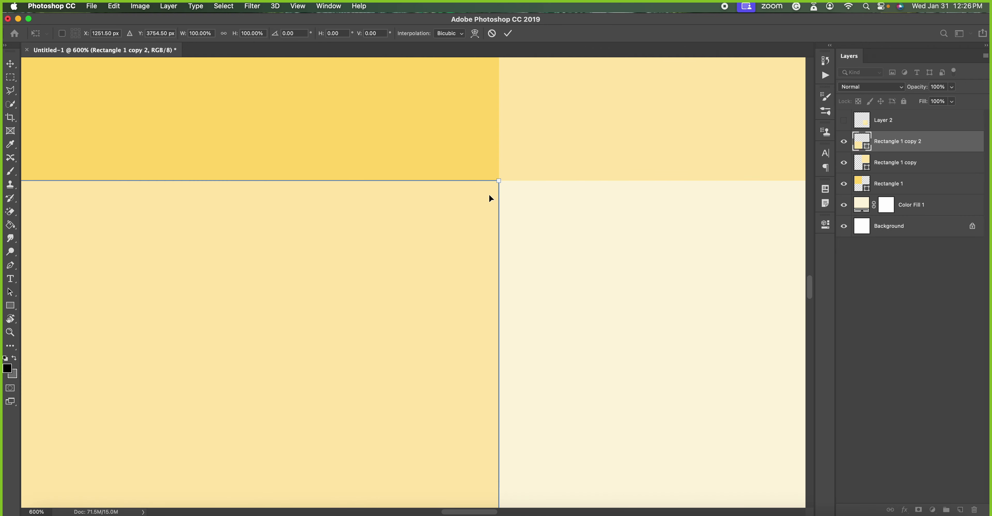
{"action": "key", "text": "Return"}
{"action": "key", "text": "m"}
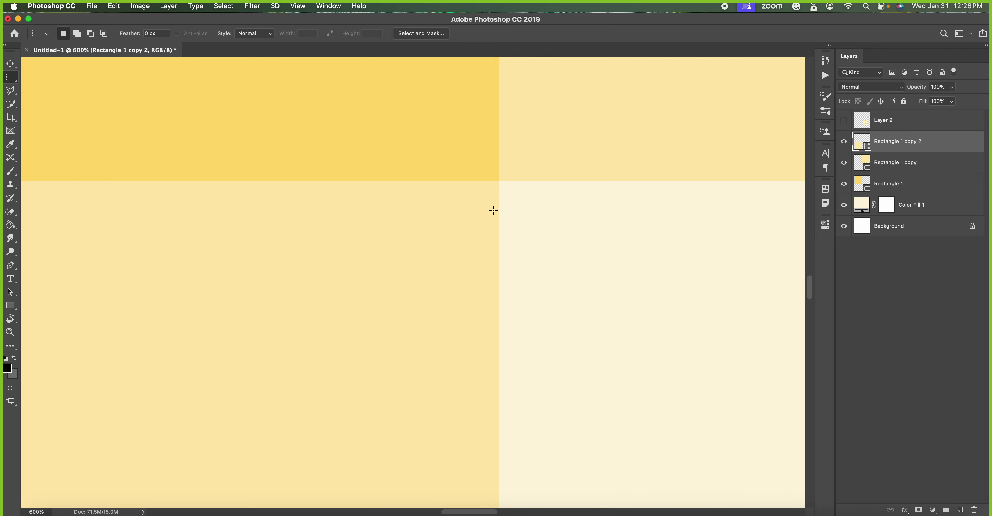
{"action": "key", "text": "super+0"}
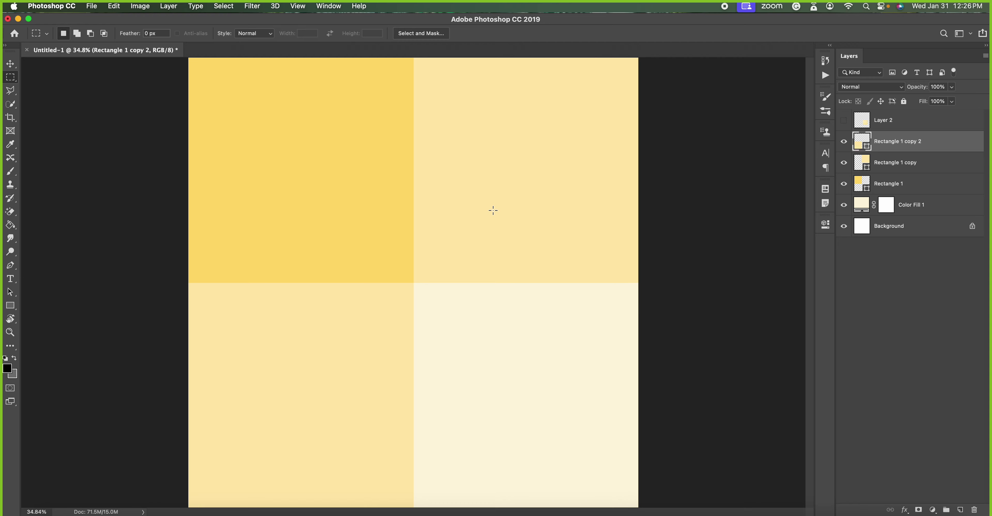
Zoom out one step and define the tile via Edit > Define Pattern, keeping the name Pattern 9.
{"action": "key", "text": "super+minus"}
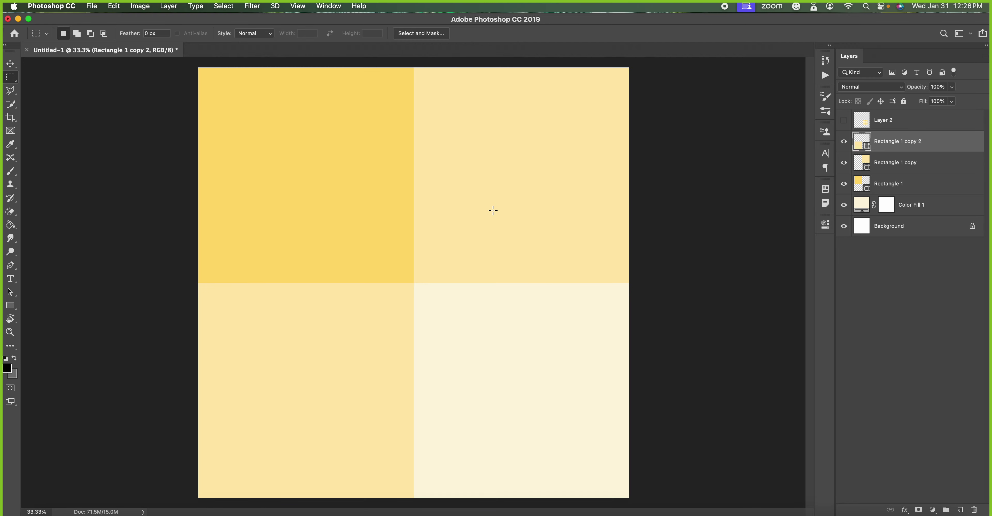
{"action": "left_click", "coordinate": [114, 6]}
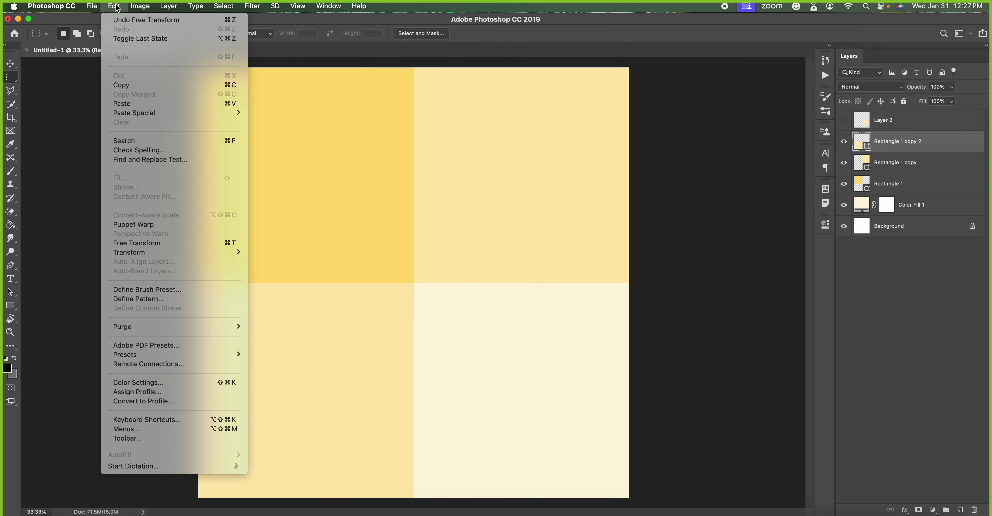
{"action": "left_click", "coordinate": [134, 300]}
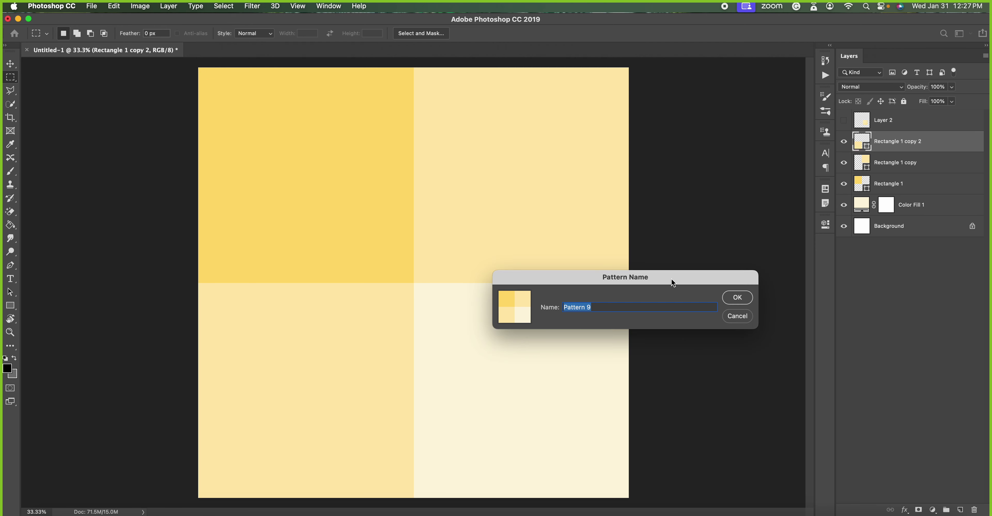
{"action": "left_click", "coordinate": [736, 296]}
Add a new layer above Layer 2, then a Pattern Fill layer using the yellow quadrant pattern.
{"action": "left_click", "coordinate": [883, 125]}
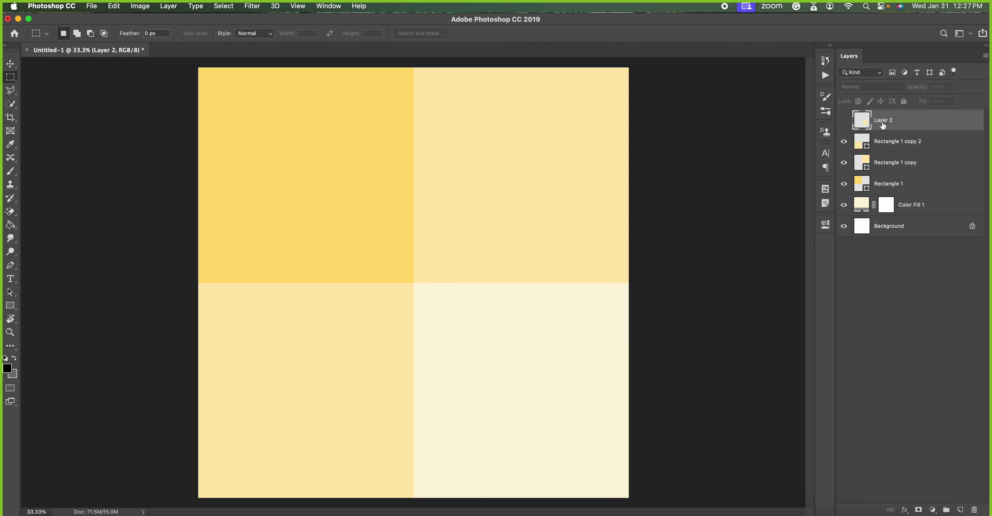
{"action": "left_click", "coordinate": [959, 511]}
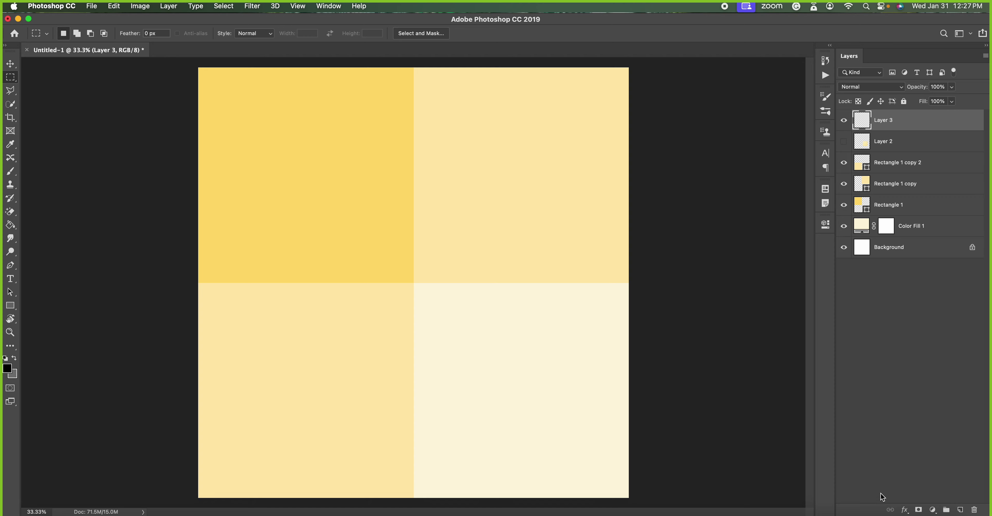
{"action": "left_click", "coordinate": [906, 510]}
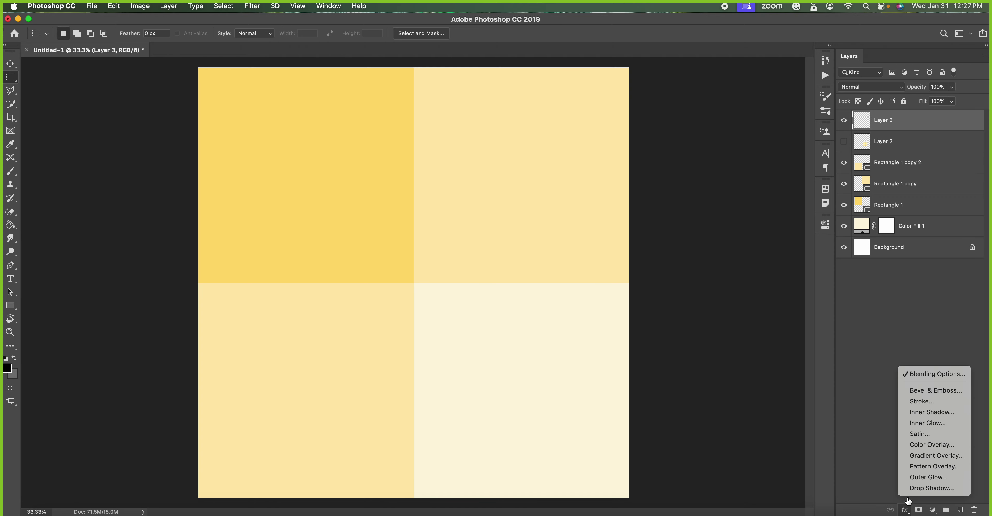
{"action": "left_click", "coordinate": [932, 510]}
{"action": "left_click", "coordinate": [932, 511]}
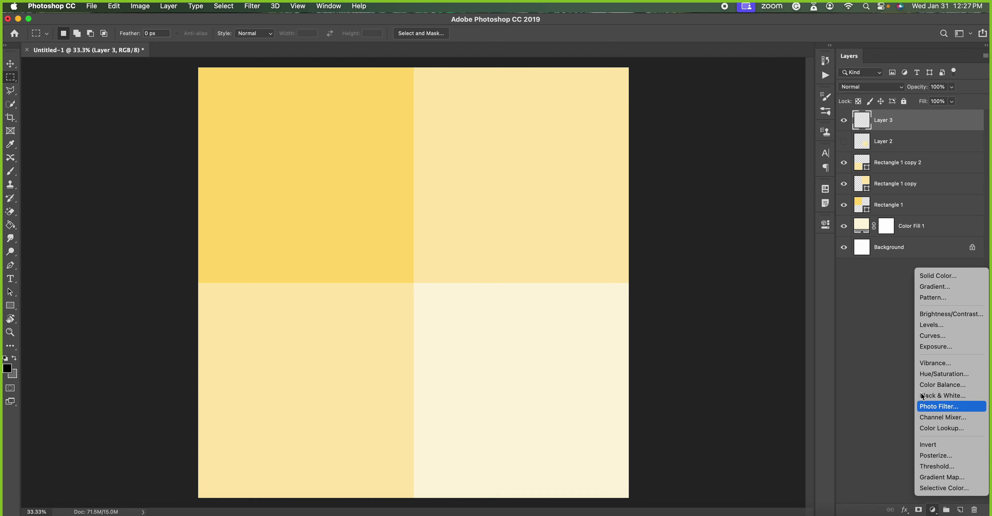
{"action": "left_click", "coordinate": [926, 300]}
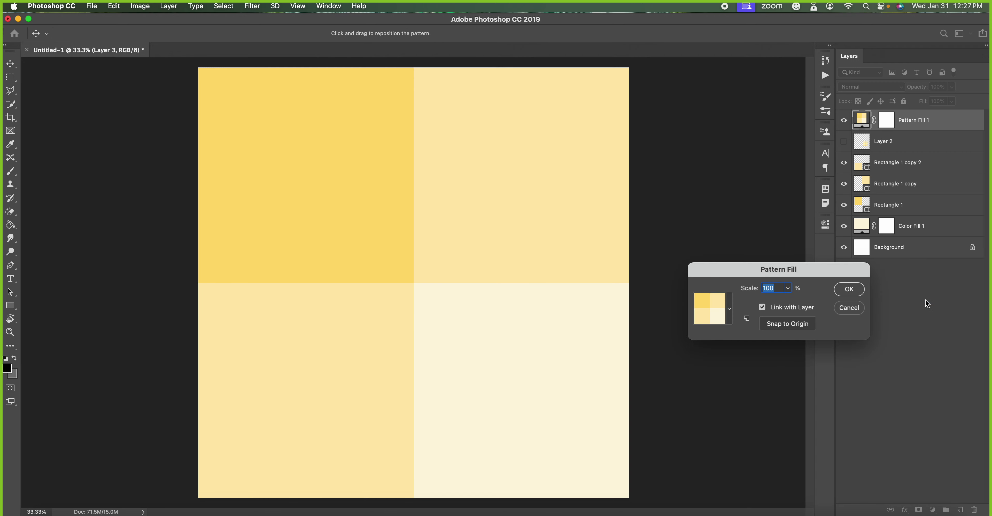
{"action": "left_click", "coordinate": [731, 318]}
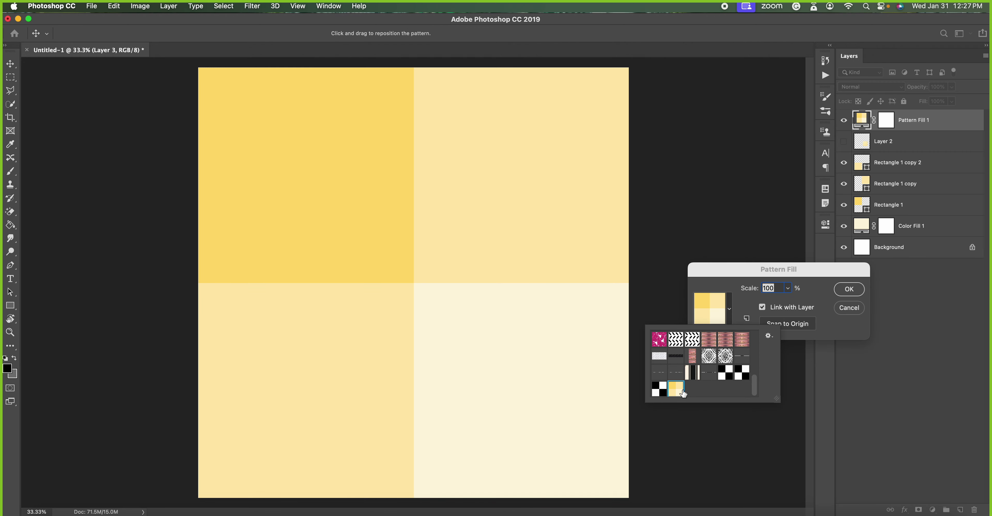
{"action": "left_click", "coordinate": [780, 288]}
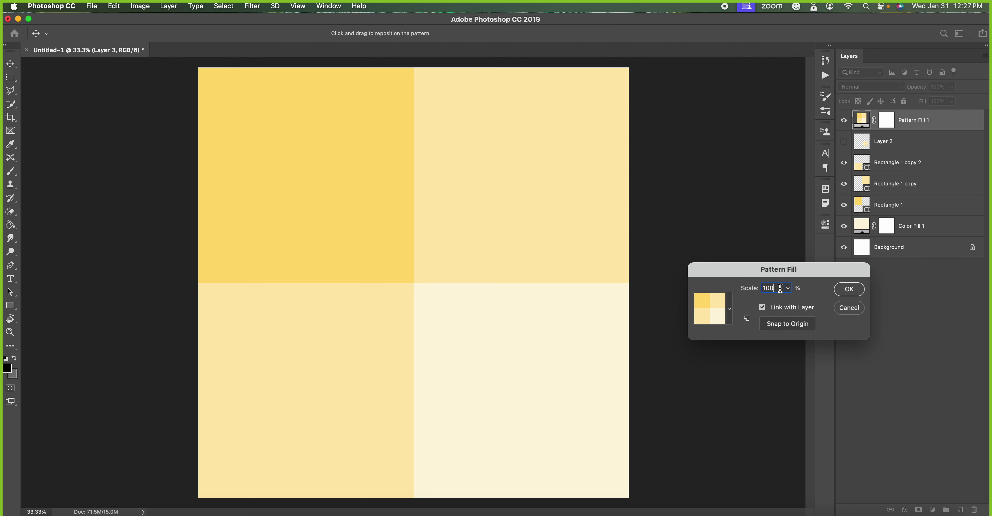
Set the pattern scale to 99% and drag the pattern upward to offset it.
{"action": "key", "text": "Down"}
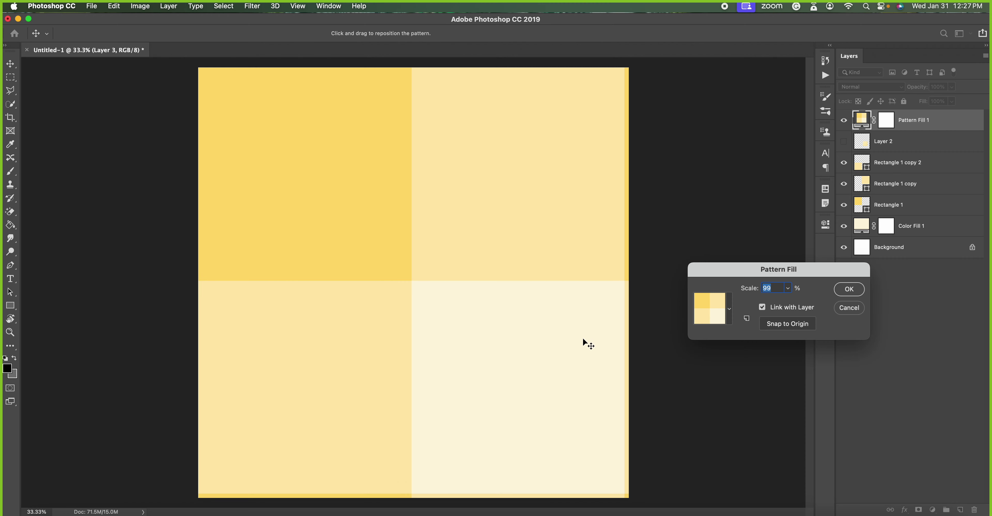
{"action": "key", "text": "super+plus"}
{"action": "key", "text": "super+plus"}
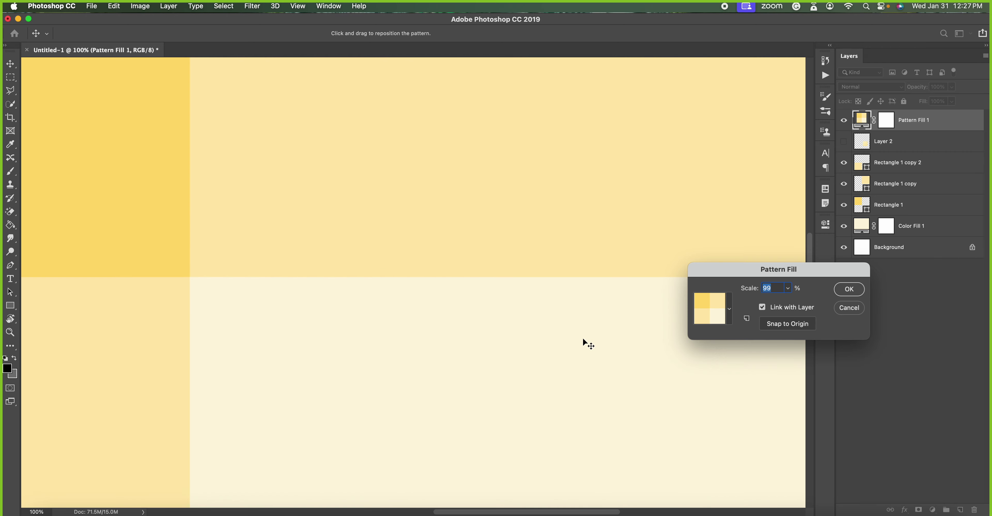
{"action": "key", "text": "super+plus"}
{"action": "key", "text": "super+plus"}
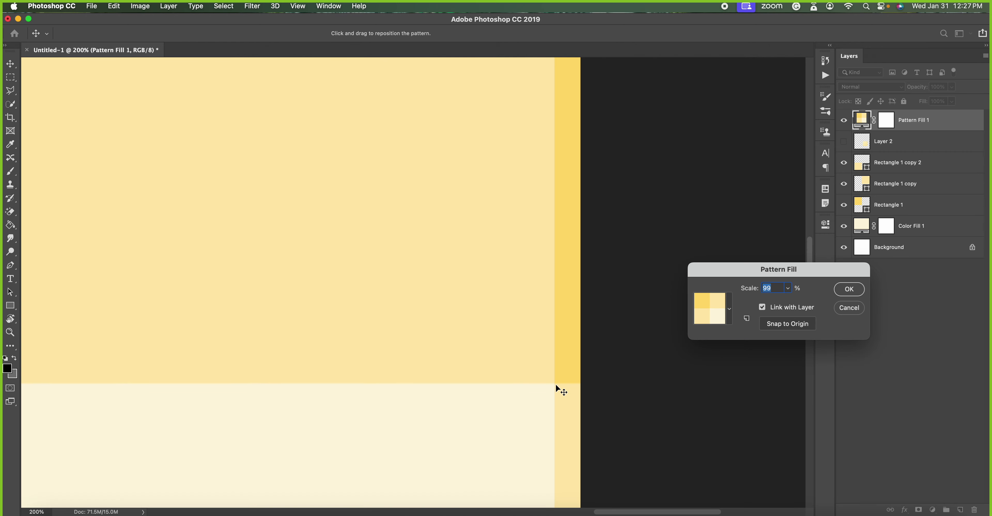
{"action": "left_click_drag", "start_coordinate": [555, 385], "coordinate": [551, 347]}
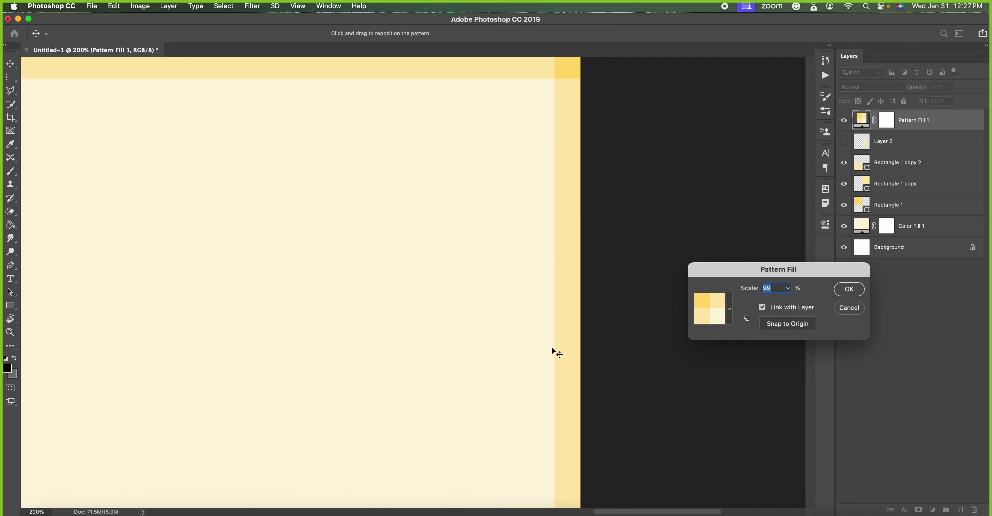
Pan around the zoomed tile to inspect the seams, then zoom back out to the whole document.
{"action": "scroll", "coordinate": [551, 346], "scroll_direction": "down", "scroll_amount": 5}
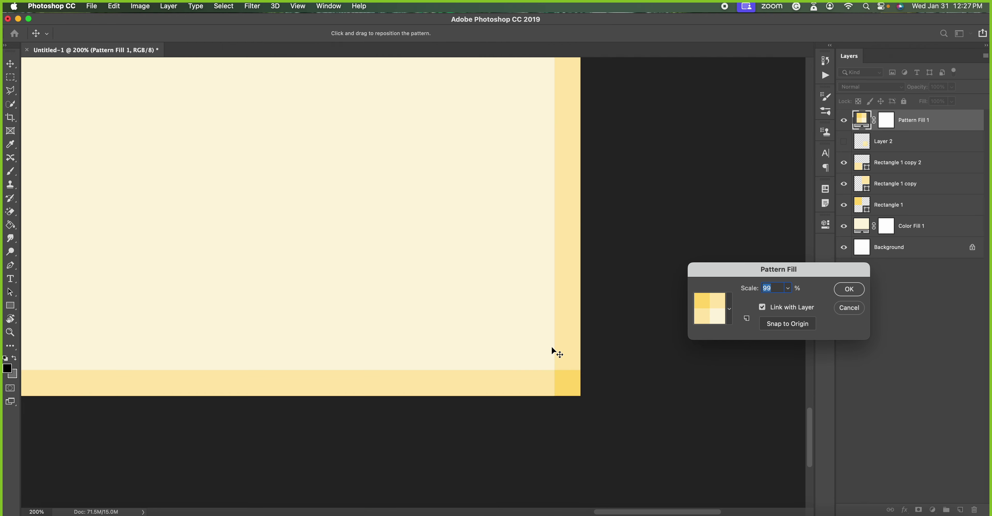
{"action": "scroll", "coordinate": [551, 346], "scroll_direction": "down", "scroll_amount": 3}
{"action": "scroll", "coordinate": [547, 348], "scroll_direction": "up", "scroll_amount": 3}
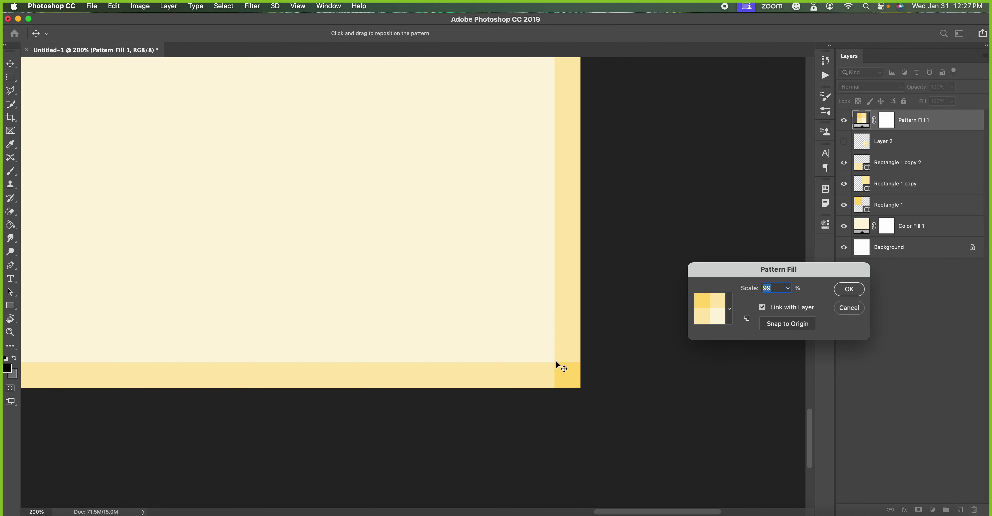
{"action": "scroll", "coordinate": [556, 364], "scroll_direction": "up", "scroll_amount": 2}
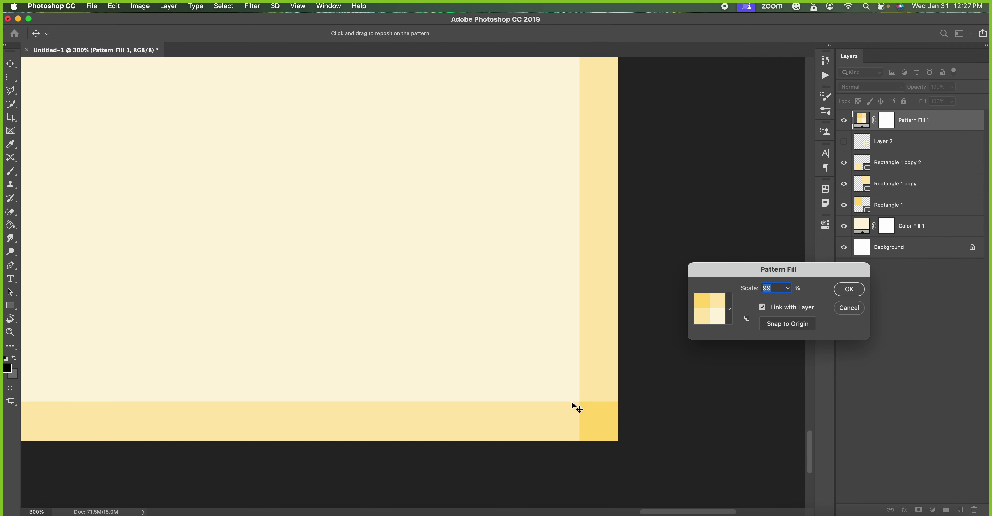
{"action": "scroll", "coordinate": [578, 402], "scroll_direction": "left", "scroll_amount": 10}
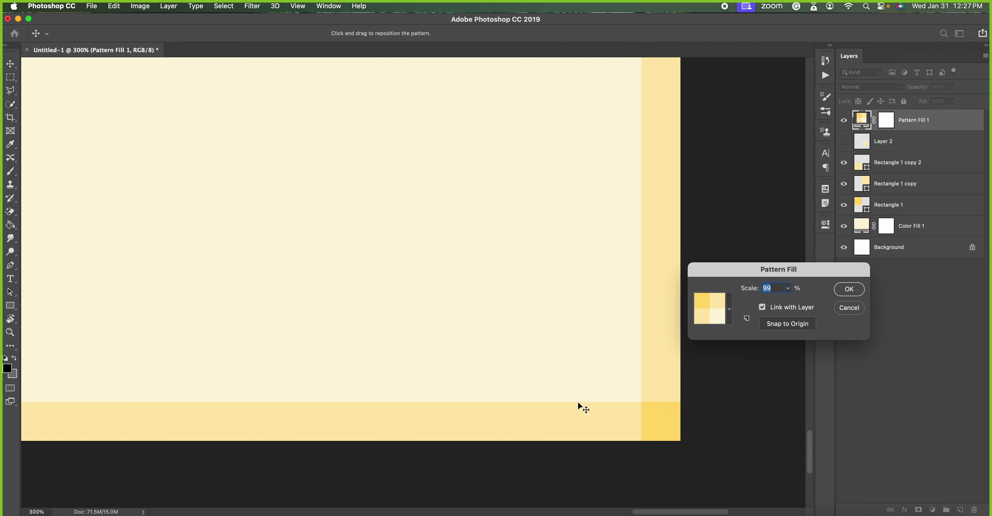
{"action": "scroll", "coordinate": [577, 401], "scroll_direction": "left", "scroll_amount": 5}
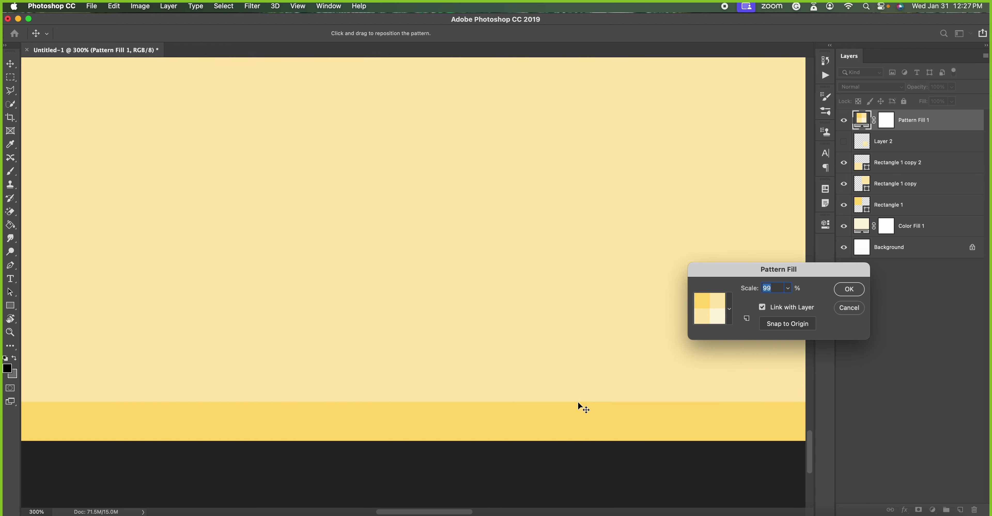
{"action": "scroll", "coordinate": [577, 401], "scroll_direction": "right", "scroll_amount": 3}
{"action": "scroll", "coordinate": [577, 402], "scroll_direction": "right", "scroll_amount": 3}
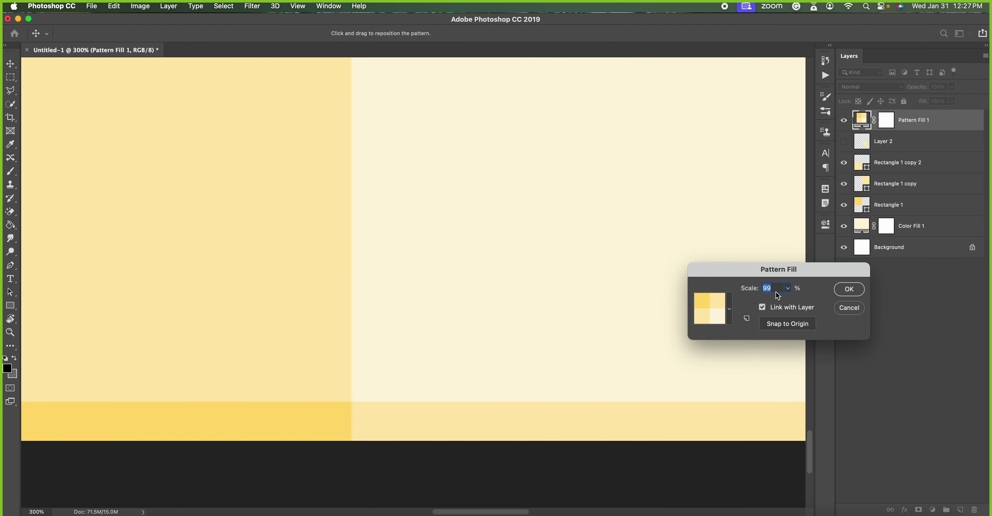
{"action": "key", "text": "super+minus"}
{"action": "key", "text": "super+minus"}
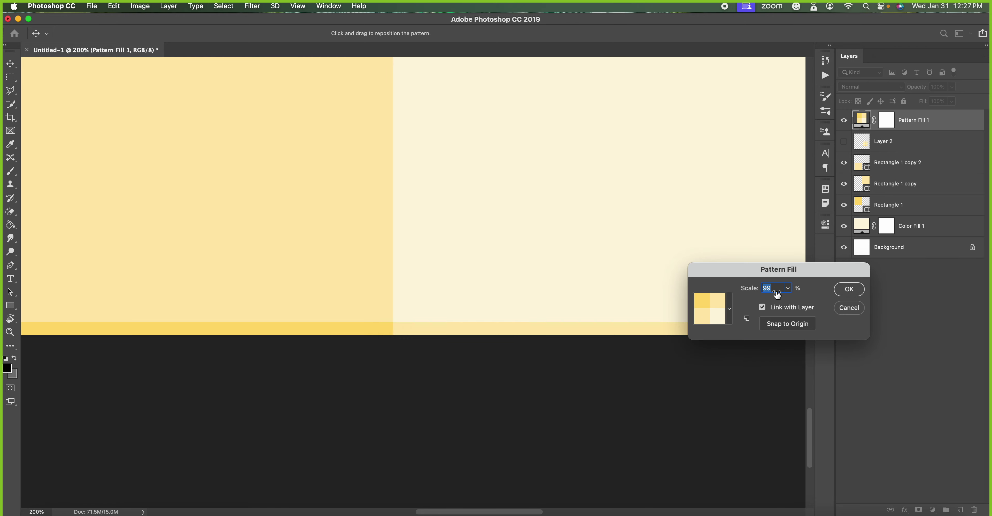
{"action": "key", "text": "super+minus"}
{"action": "key", "text": "super+minus"}
{"action": "key", "text": "super+minus"}
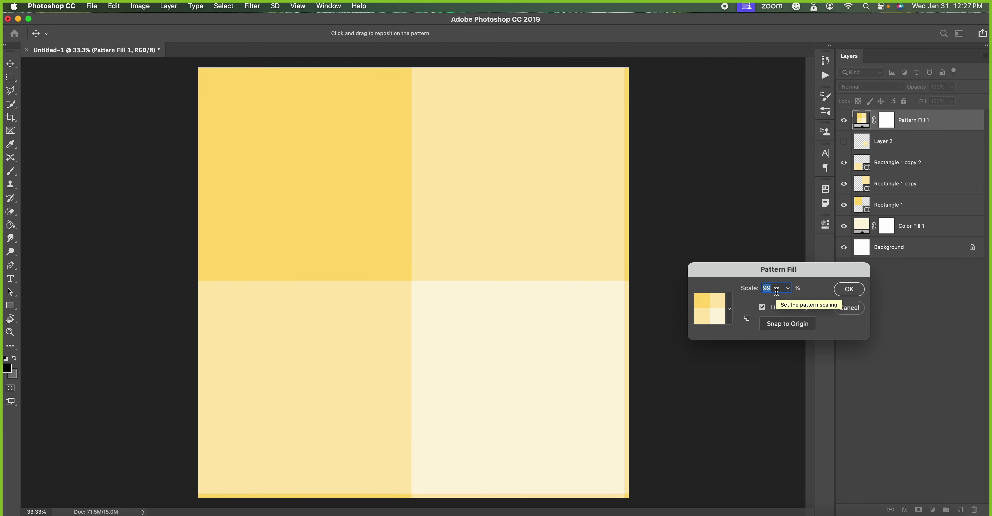
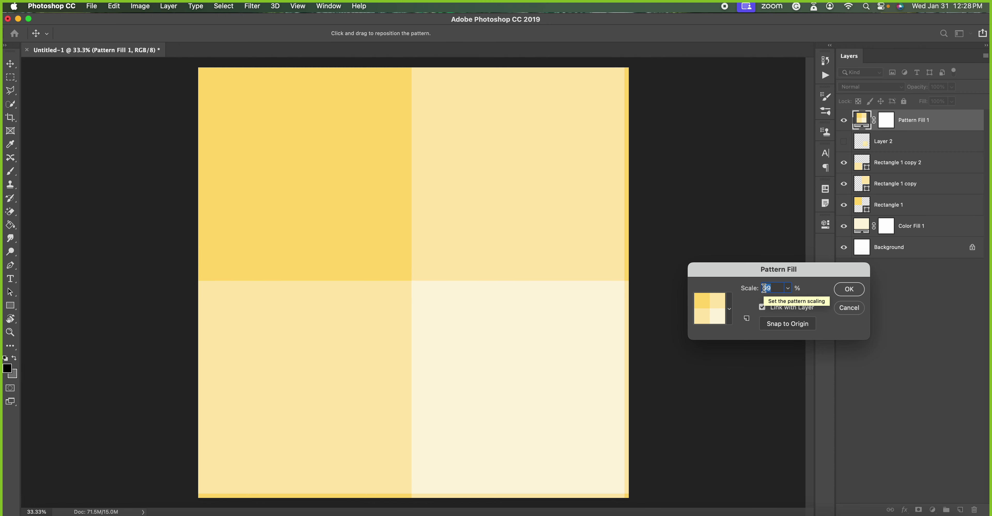
Reduce the gingham pattern fill scale from 100 to 50, then 25%, checking it against the reference image.
{"action": "key", "text": "Up"}
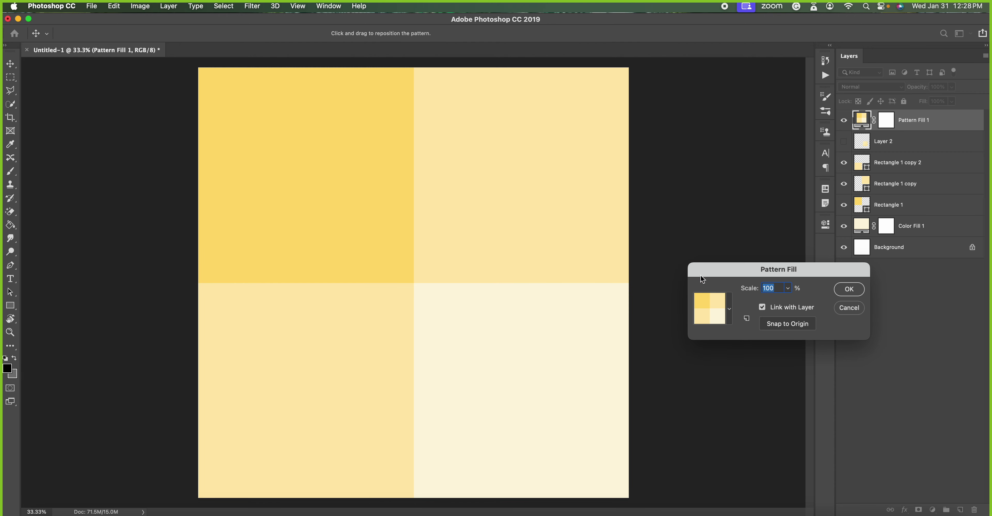
{"action": "type", "text": "50"}
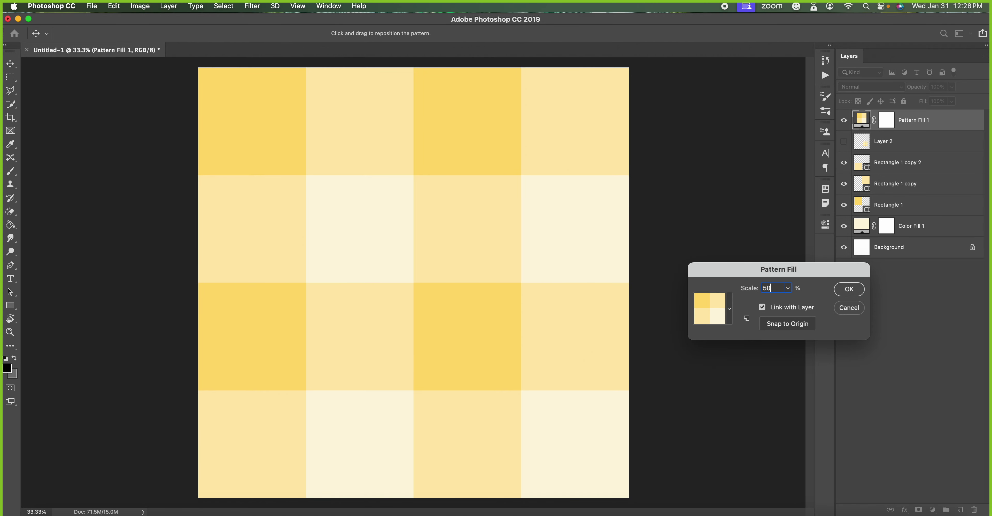
{"action": "key", "text": "super+Tab"}
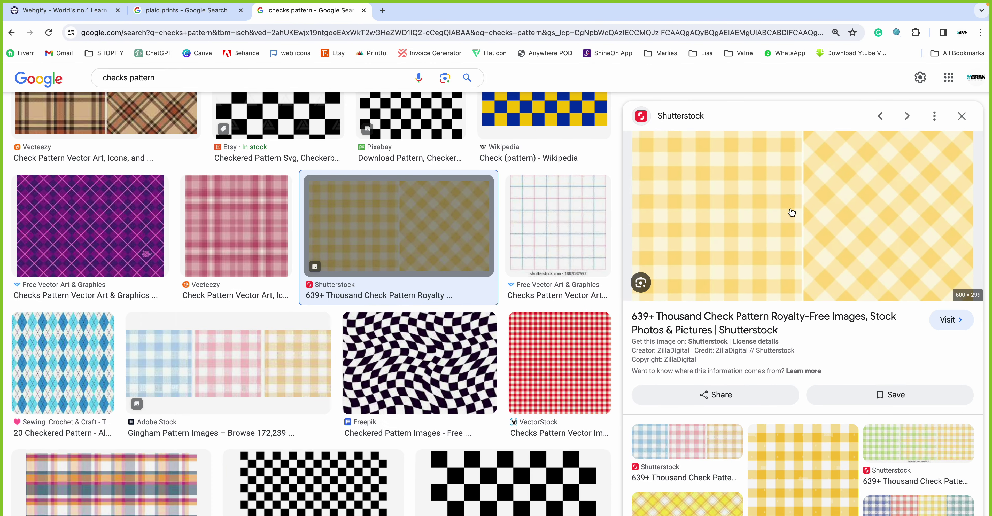
{"action": "key", "text": "super+Tab"}
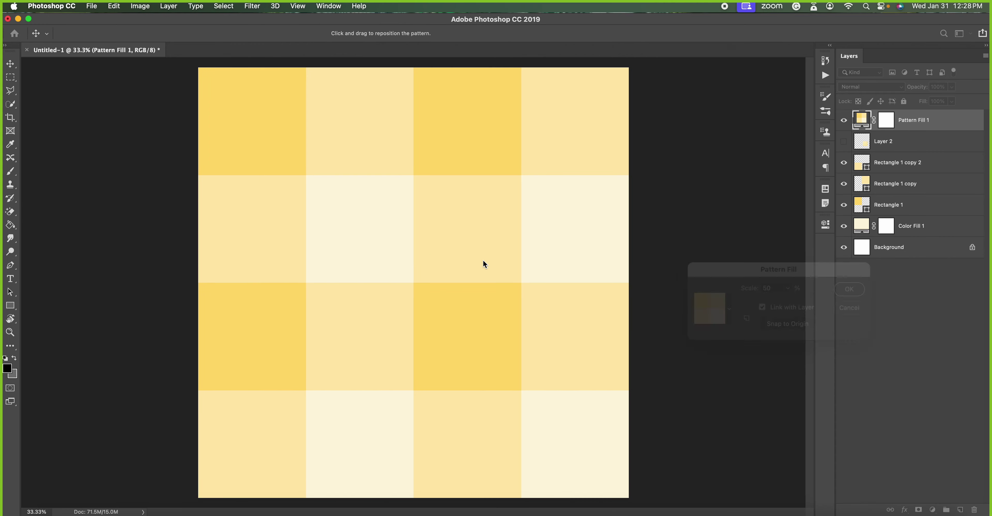
{"action": "left_click", "coordinate": [748, 292]}
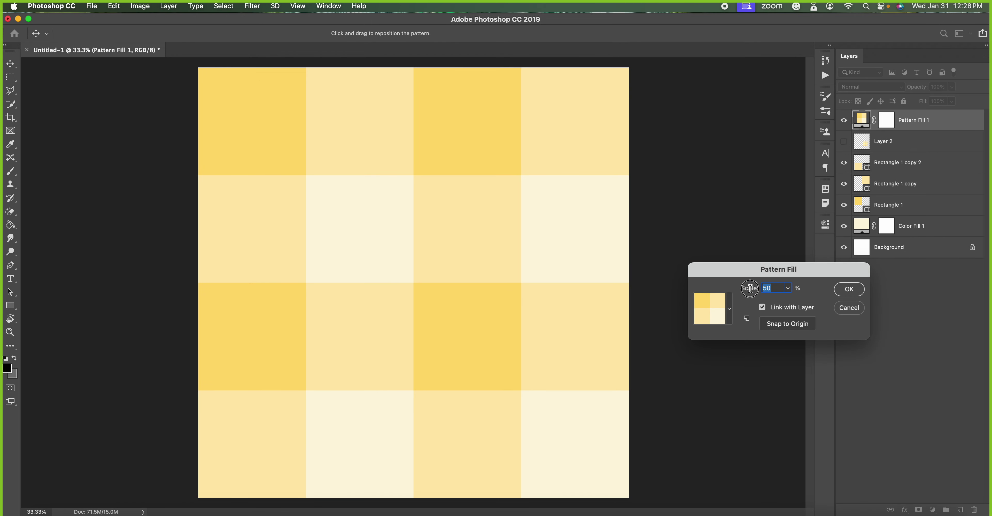
{"action": "type", "text": "25"}
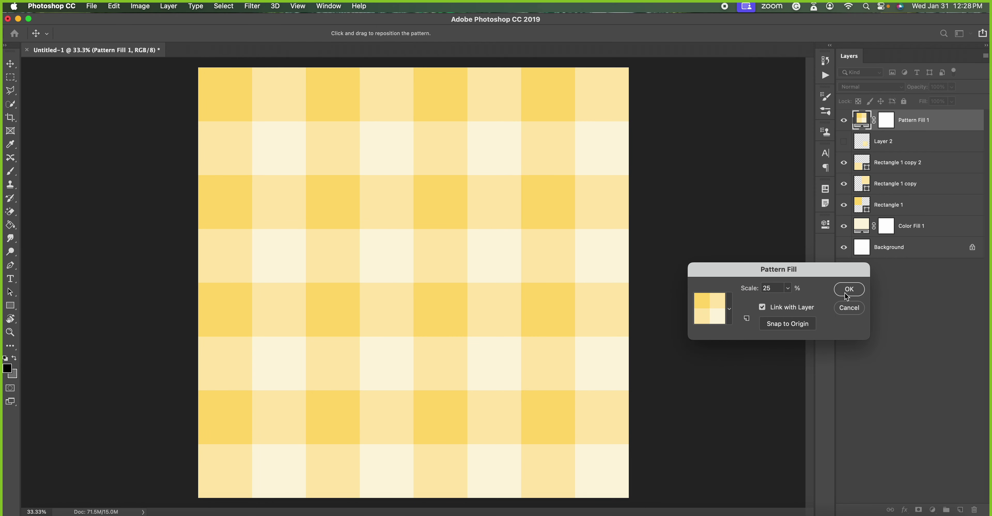
{"action": "left_click", "coordinate": [845, 289]}
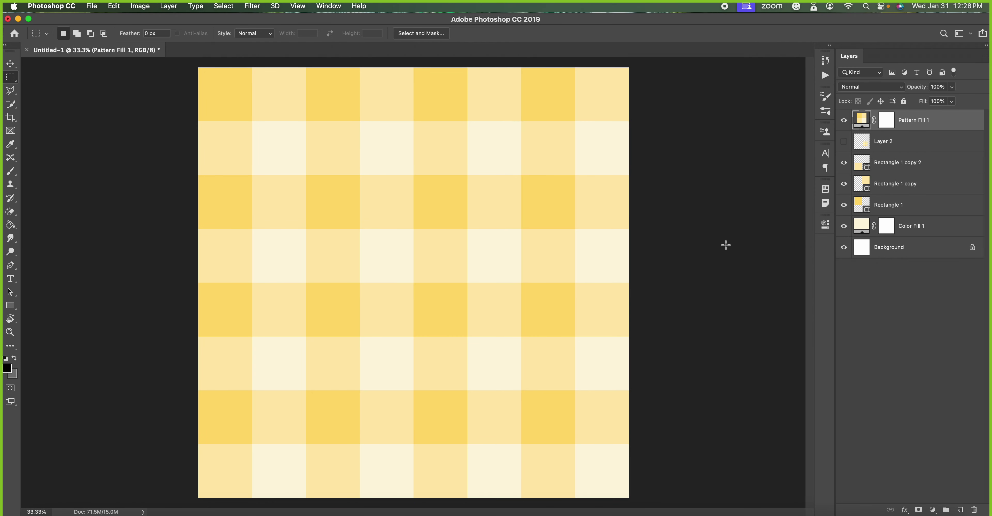
Hide Pattern Fill 1 and give the Color Fill 1 background a deeper yellow.
{"action": "left_click", "coordinate": [841, 121]}
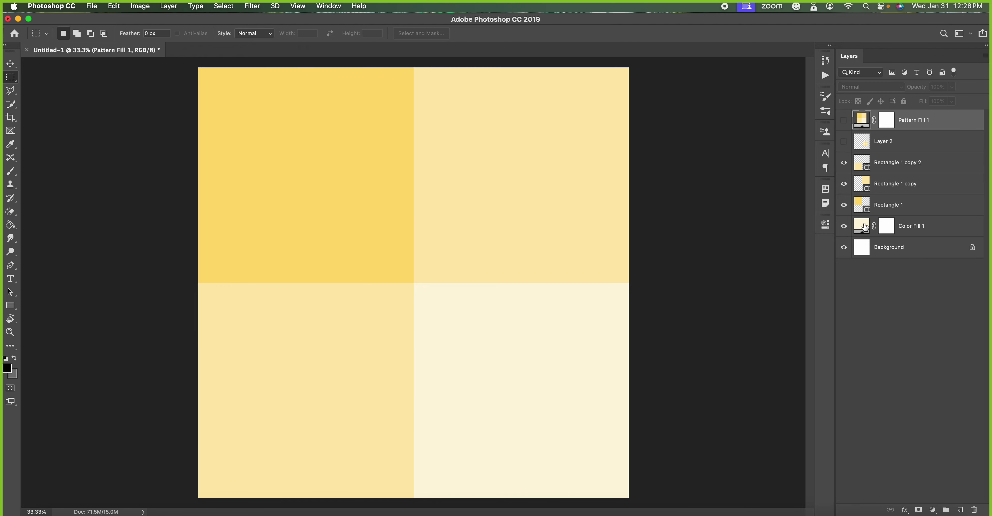
{"action": "double_click", "coordinate": [863, 226]}
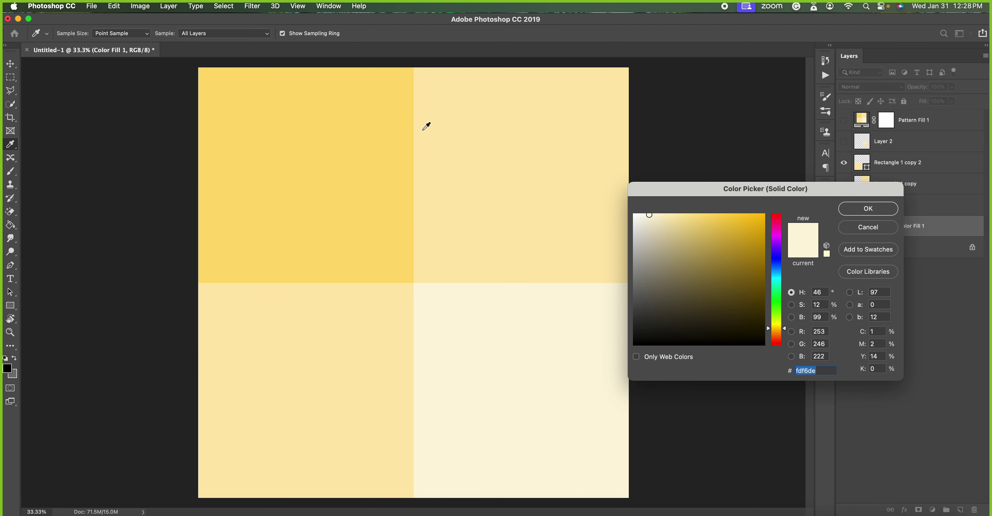
{"action": "left_click", "coordinate": [382, 150]}
{"action": "left_click", "coordinate": [855, 210]}
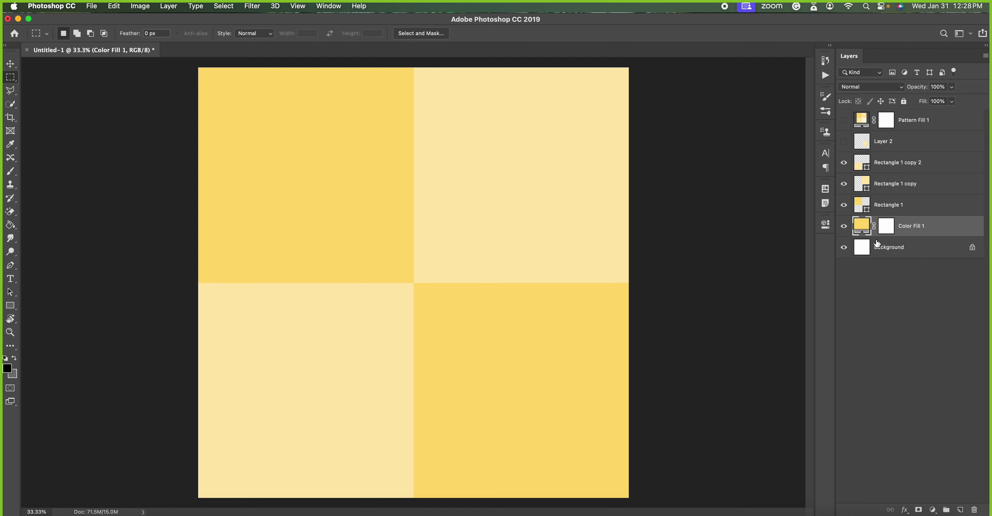
{"action": "double_click", "coordinate": [861, 226]}
{"action": "left_click", "coordinate": [722, 216]}
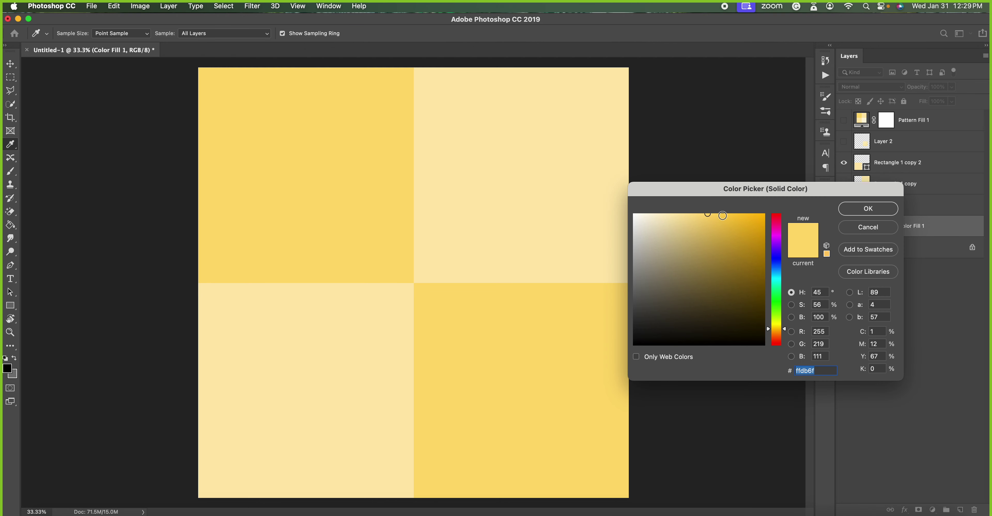
{"action": "left_click", "coordinate": [866, 211]}
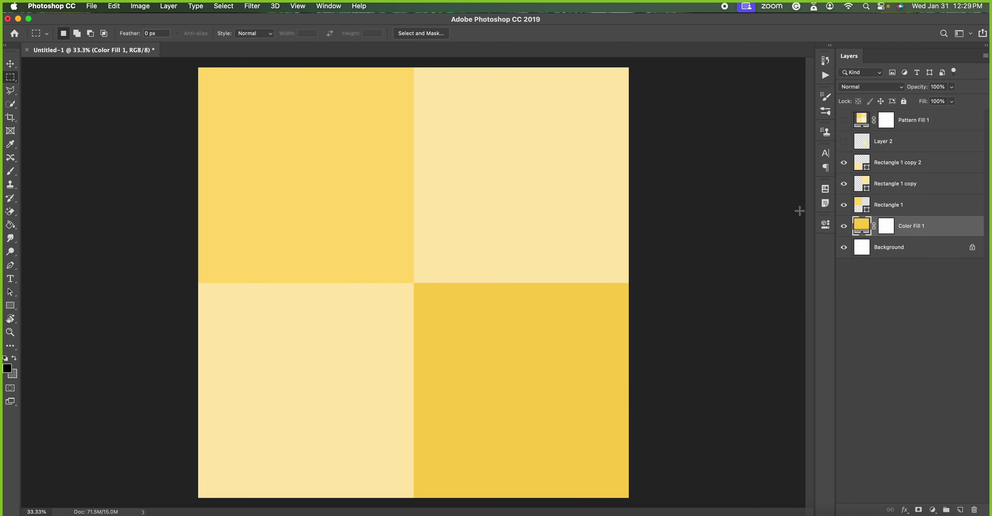
Recolour the Rectangle 1 top-left square with a pale cream fill.
{"action": "left_click", "coordinate": [894, 205]}
{"action": "left_click", "coordinate": [843, 205]}
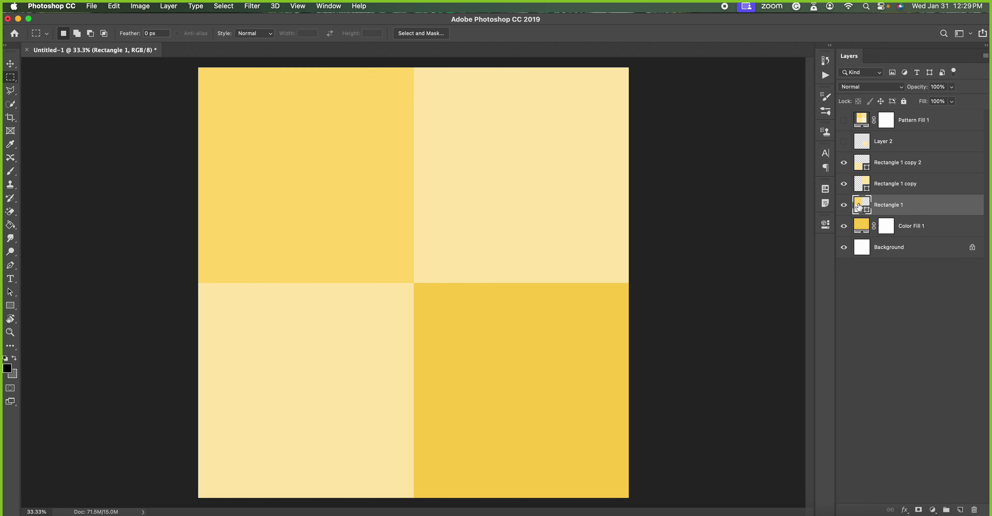
{"action": "left_click", "coordinate": [10, 306]}
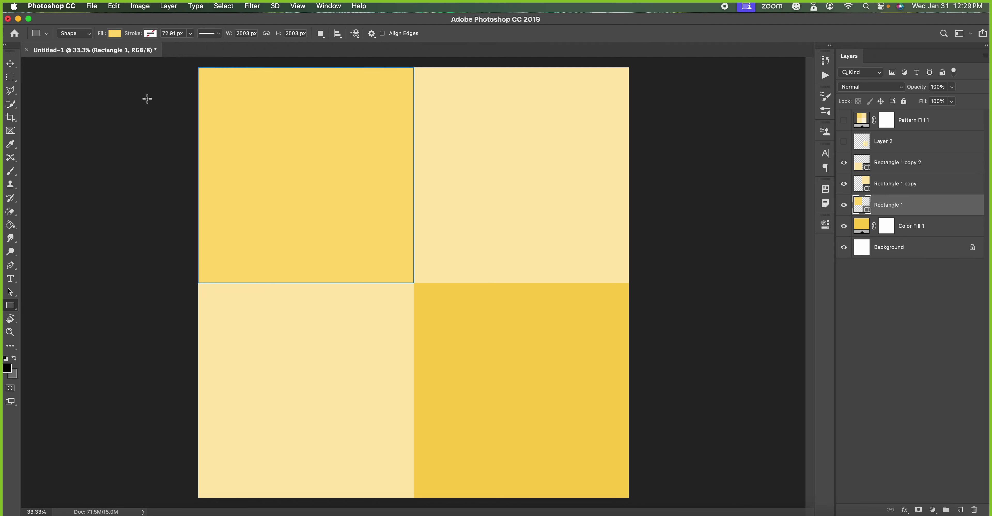
{"action": "left_click", "coordinate": [114, 33]}
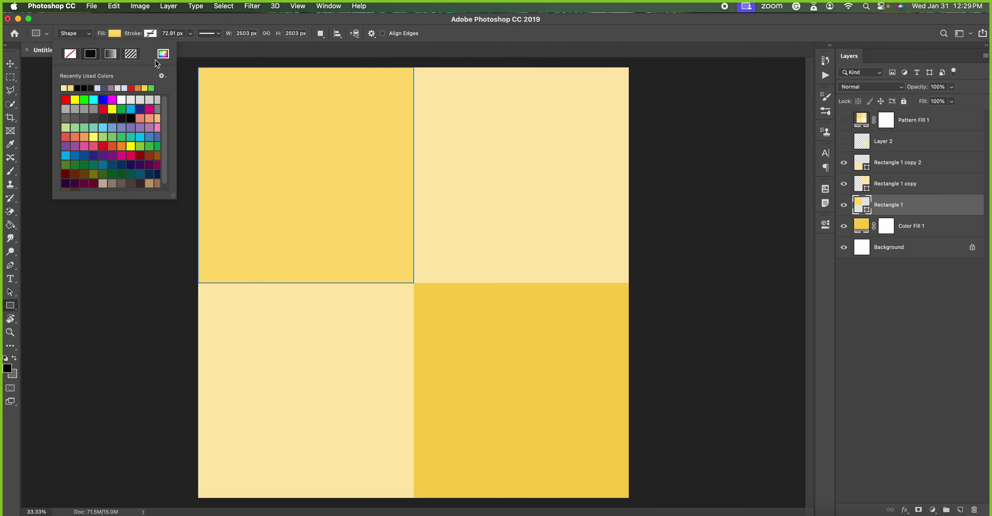
{"action": "left_click", "coordinate": [163, 54]}
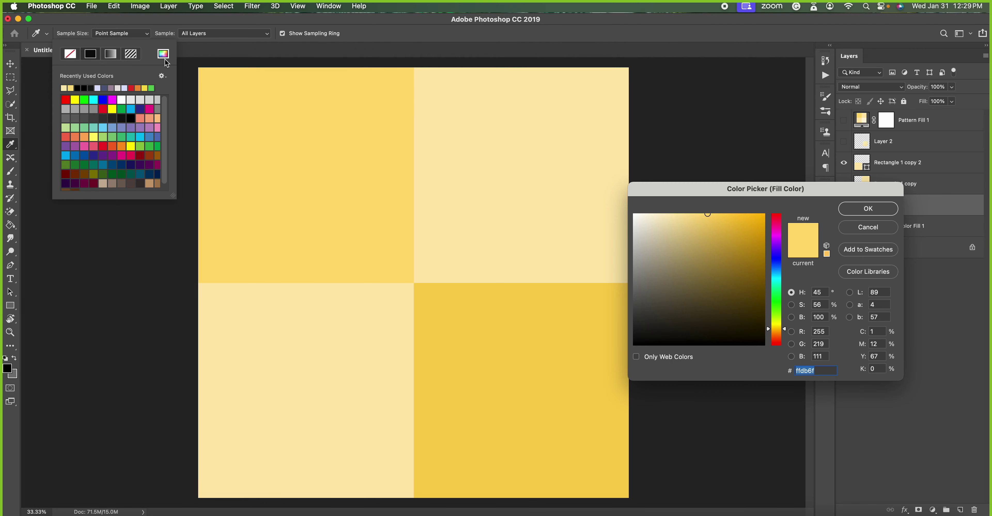
{"action": "left_click", "coordinate": [664, 216]}
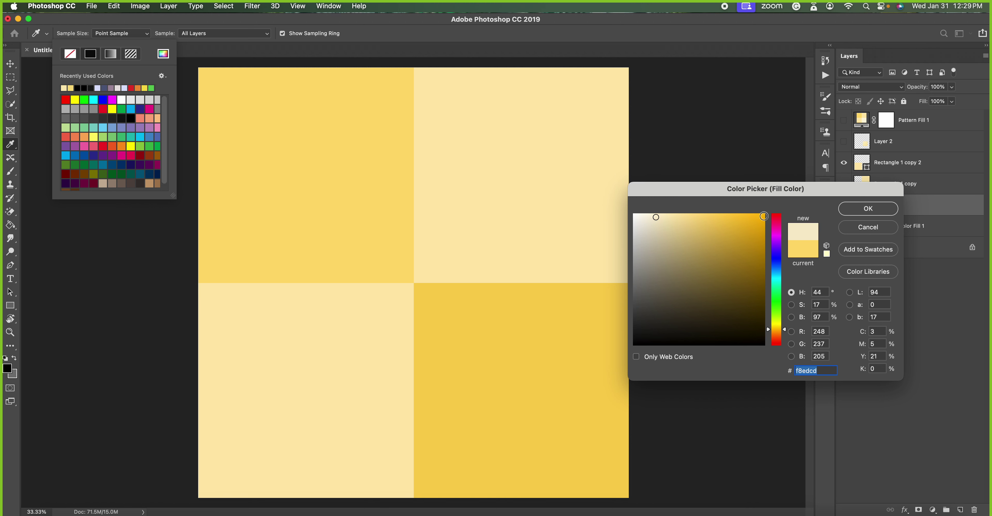
{"action": "left_click", "coordinate": [868, 212]}
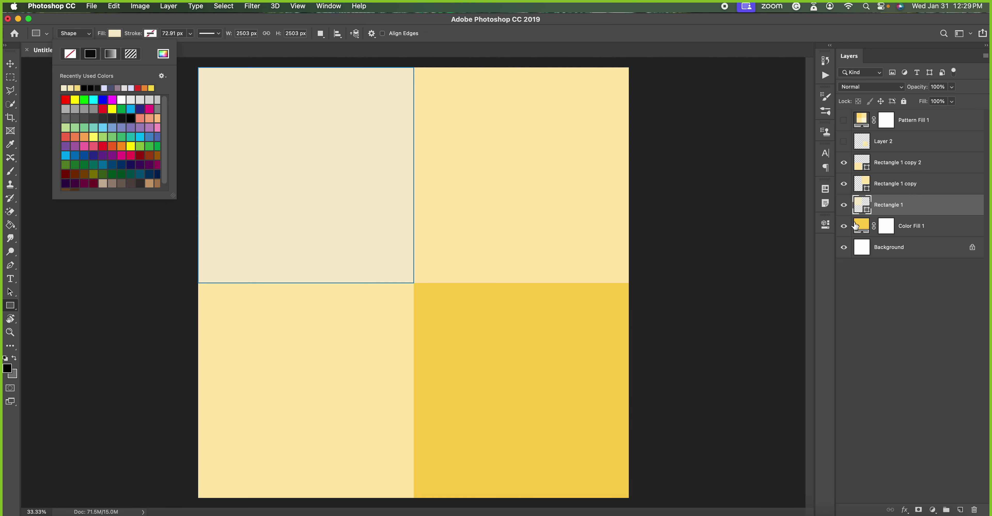
{"action": "left_click", "coordinate": [881, 185]}
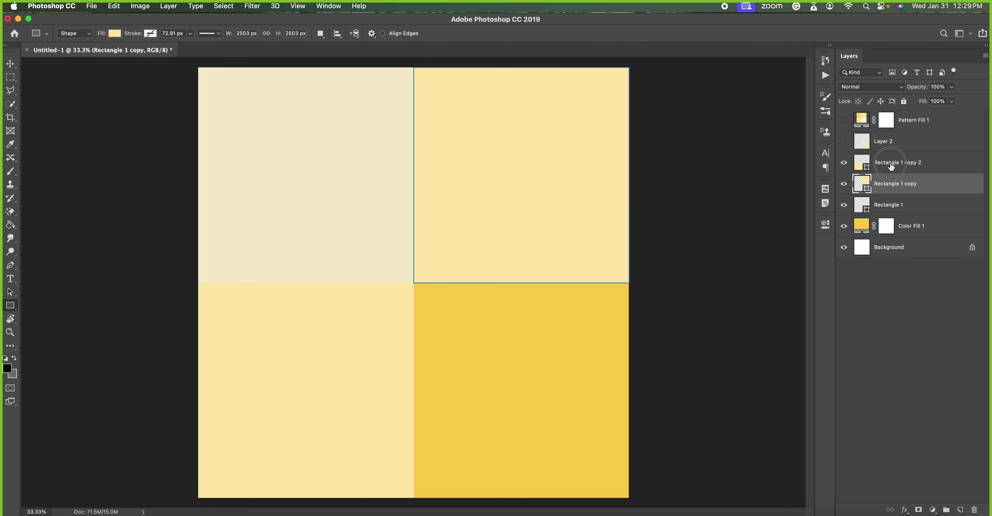
Fill the top-right and bottom-left square copies with a muted tan.
{"action": "left_click", "coordinate": [892, 165]}
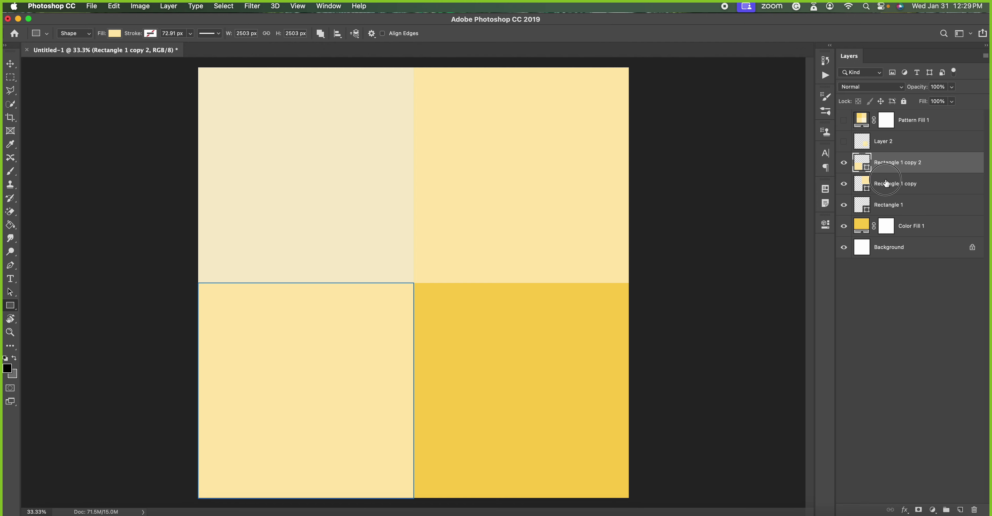
{"action": "left_click", "coordinate": [893, 184], "text": "shift"}
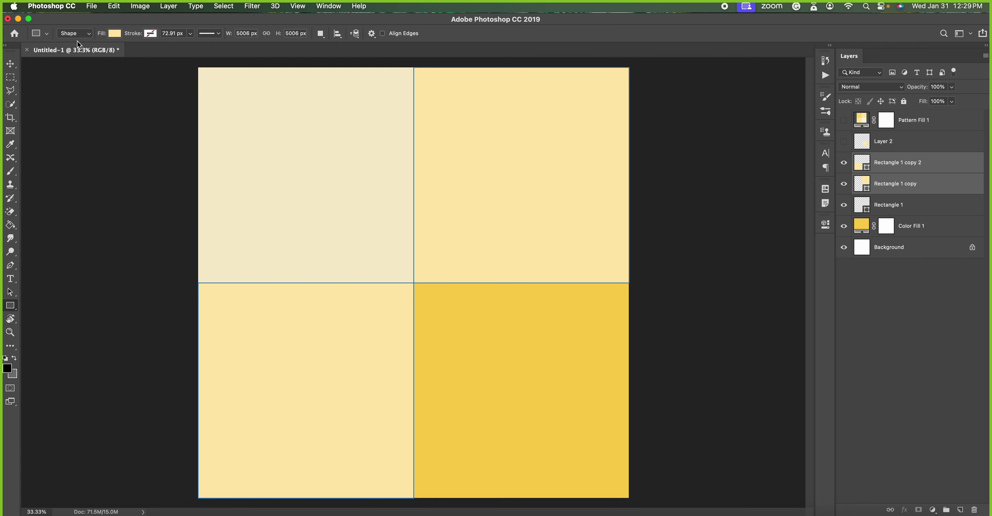
{"action": "left_click", "coordinate": [114, 34]}
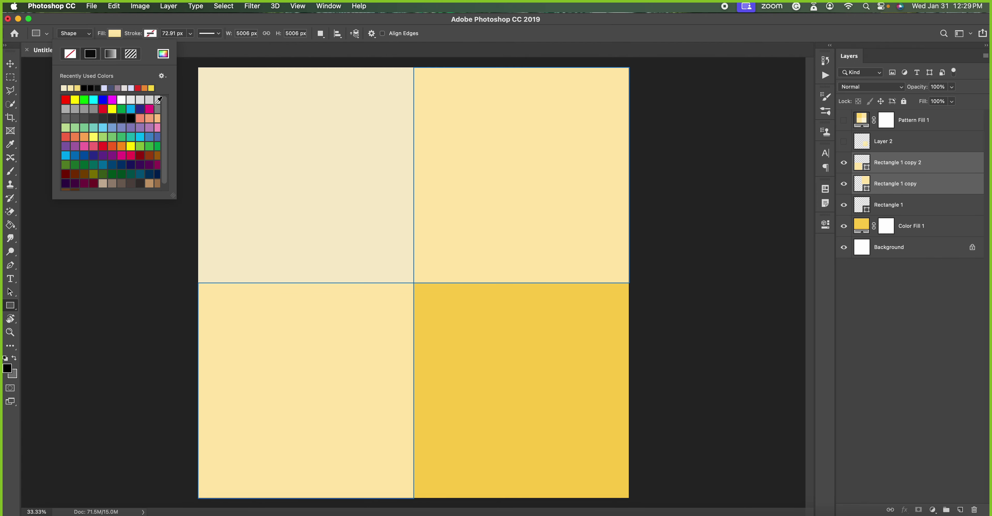
{"action": "left_click", "coordinate": [163, 53]}
{"action": "left_click", "coordinate": [708, 215]}
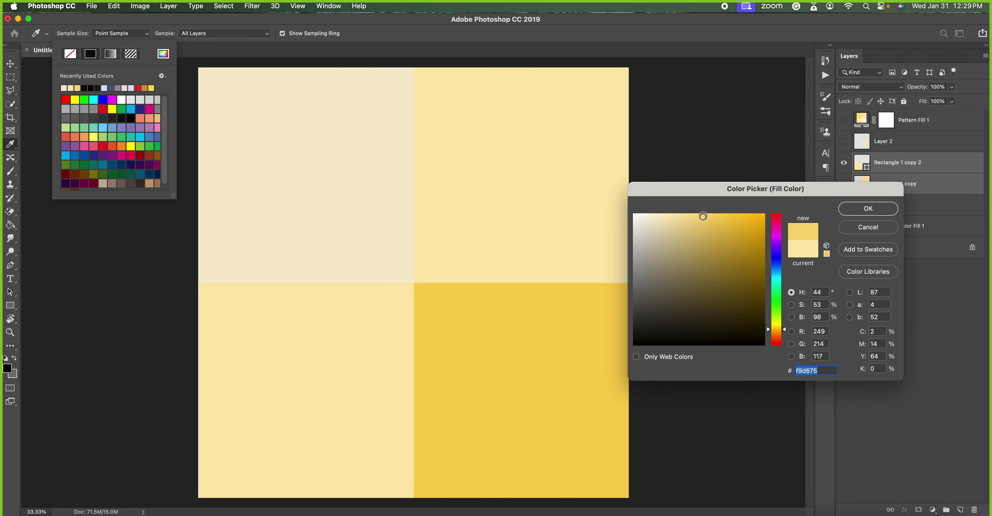
{"action": "left_click", "coordinate": [866, 208]}
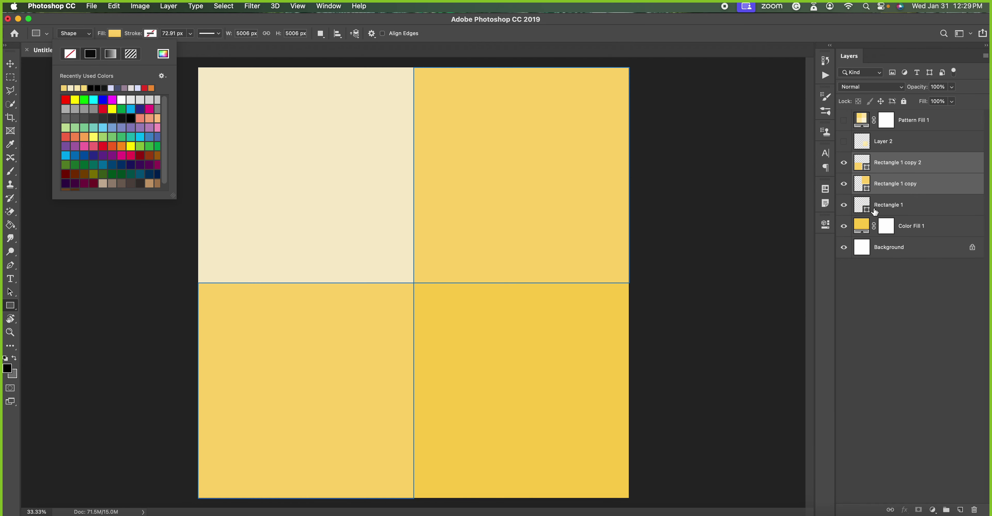
{"action": "left_click", "coordinate": [163, 54]}
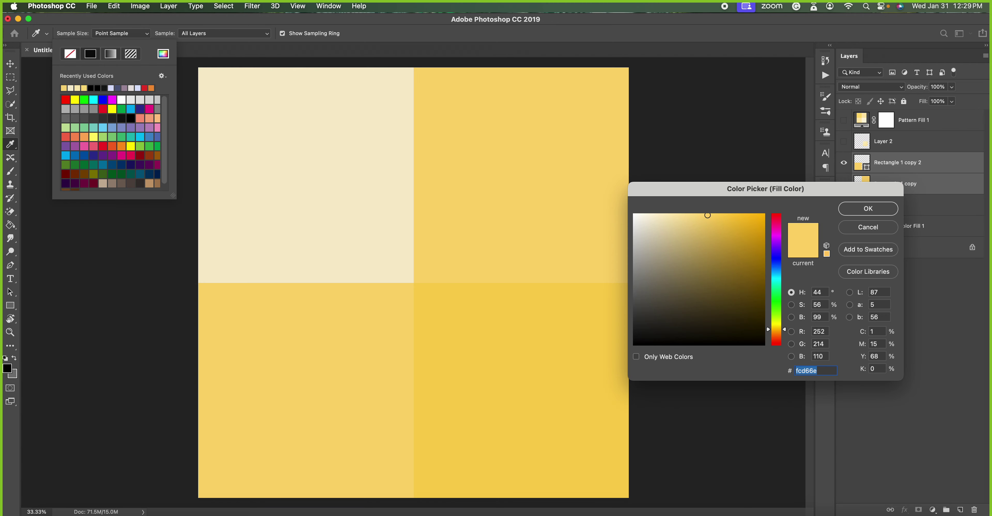
{"action": "left_click", "coordinate": [700, 243]}
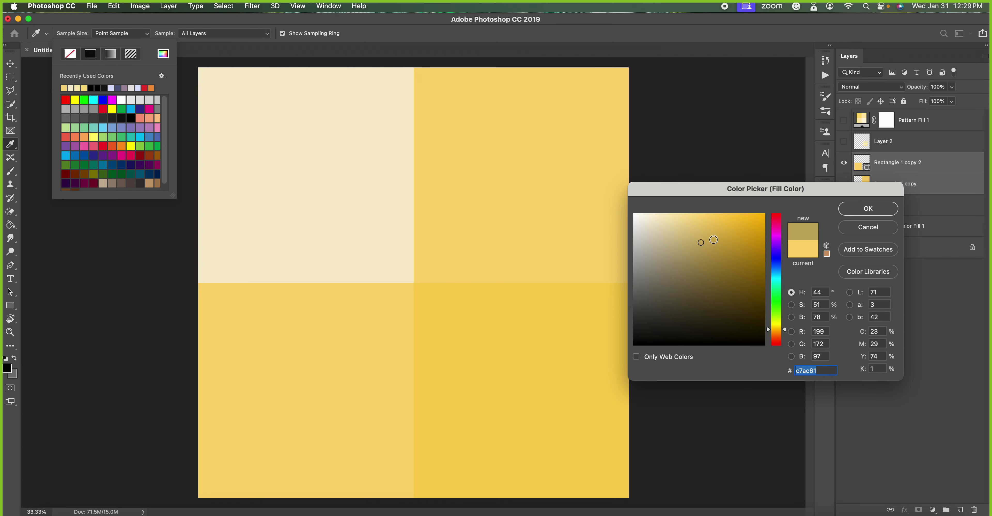
{"action": "left_click", "coordinate": [851, 210]}
{"action": "left_click", "coordinate": [487, 44]}
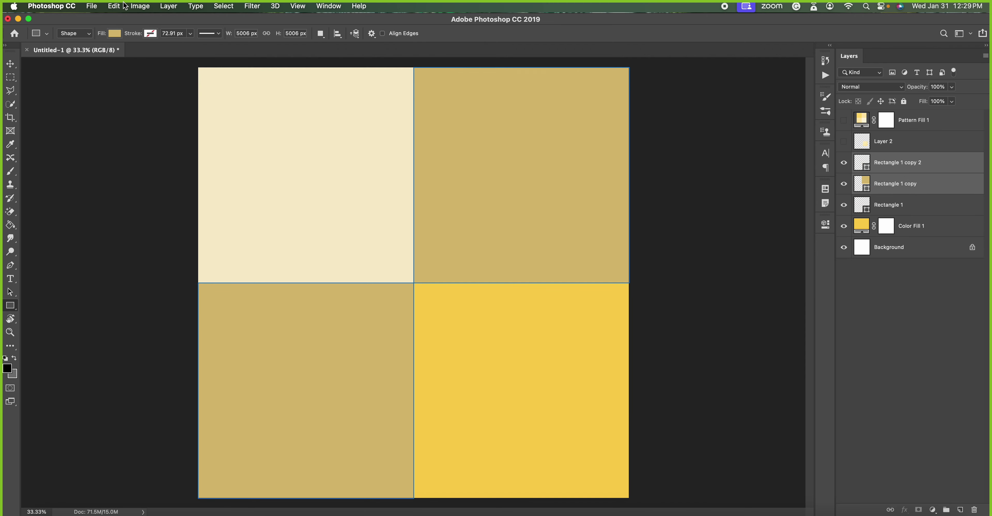
Define the four-square tile as a new pattern with the default name.
{"action": "left_click", "coordinate": [114, 5]}
{"action": "left_click", "coordinate": [138, 298]}
{"action": "key", "text": "Return"}
Delete the old Pattern Fill 1 layer and add a new empty layer.
{"action": "left_click", "coordinate": [910, 122]}
{"action": "key", "text": "Delete"}
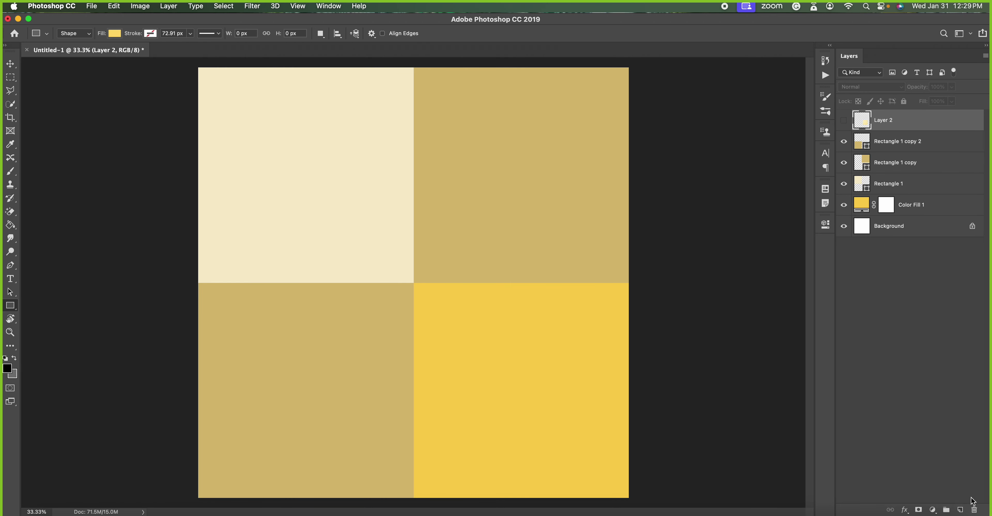
{"action": "left_click", "coordinate": [932, 510]}
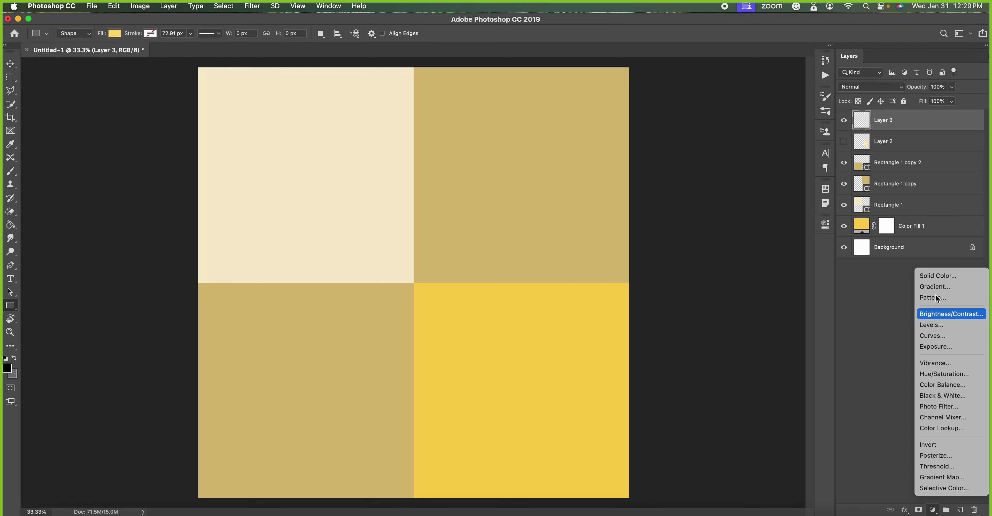
Add a Pattern Fill layer using the new tile at 25% scale.
{"action": "left_click", "coordinate": [832, 312]}
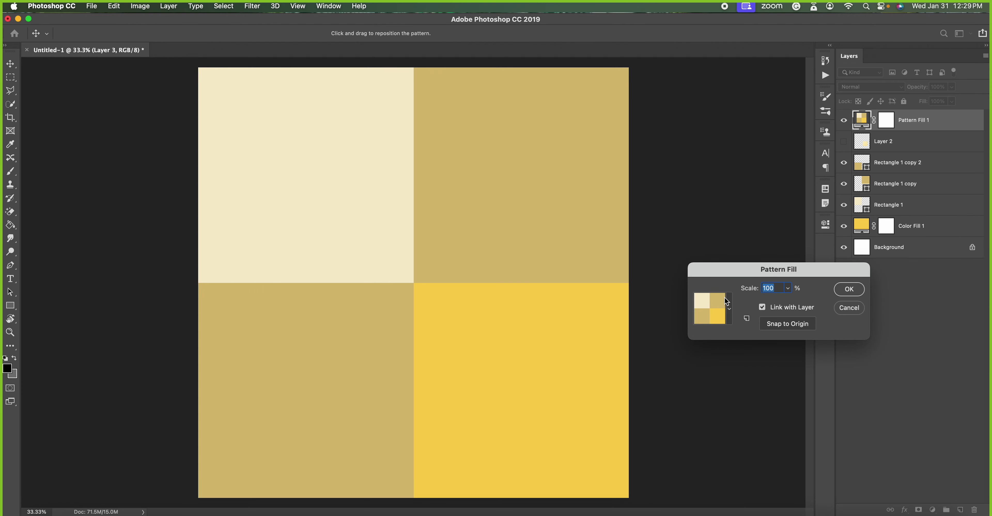
{"action": "left_click_drag", "start_coordinate": [759, 289], "coordinate": [754, 293]}
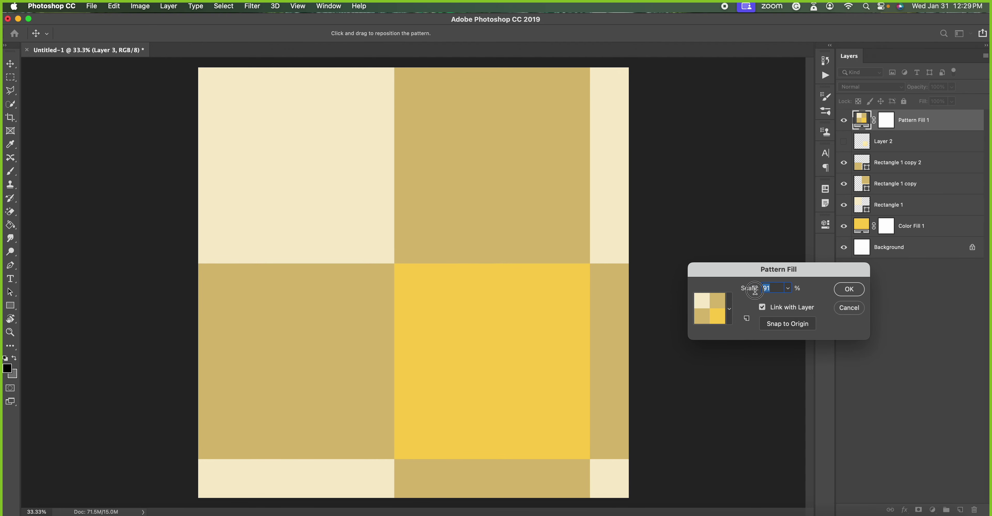
{"action": "type", "text": "25"}
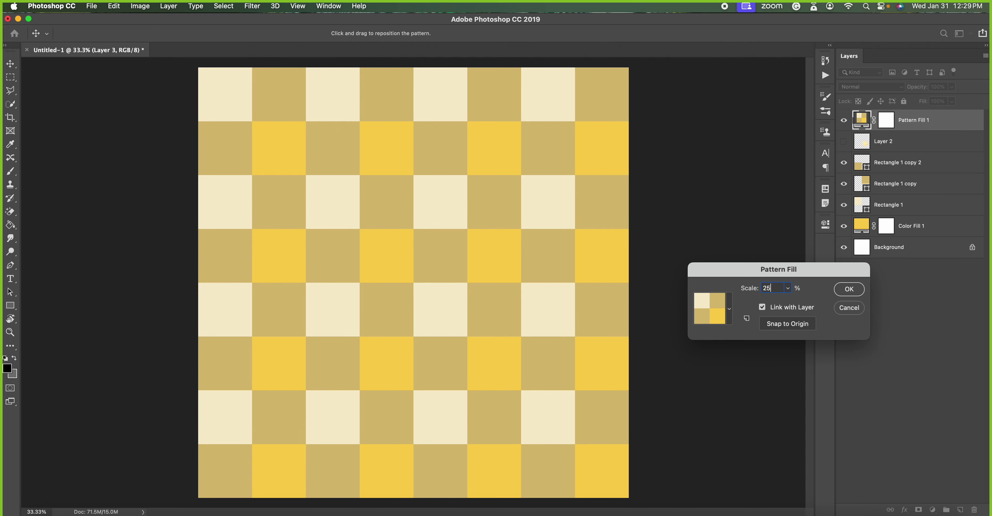
{"action": "left_click", "coordinate": [849, 289]}
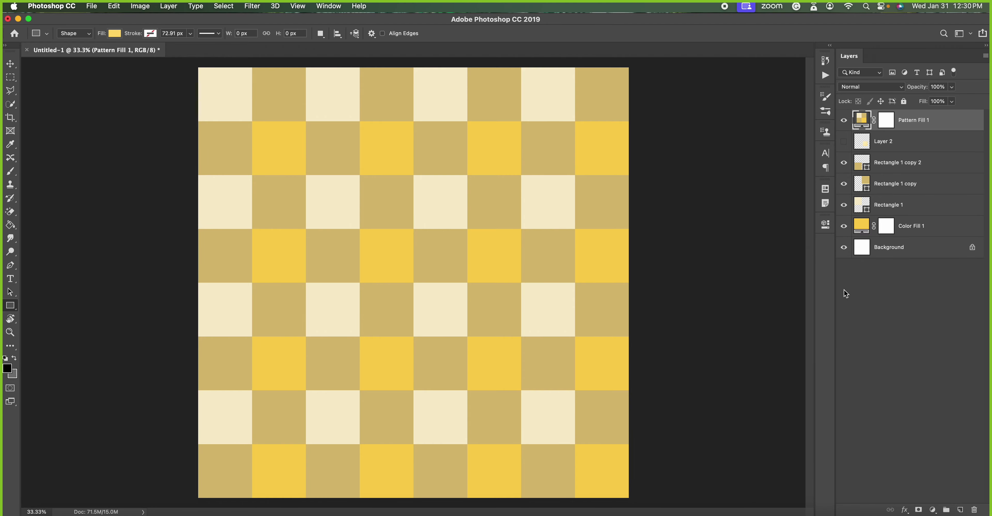
{"action": "key", "text": "ctrl+Right"}
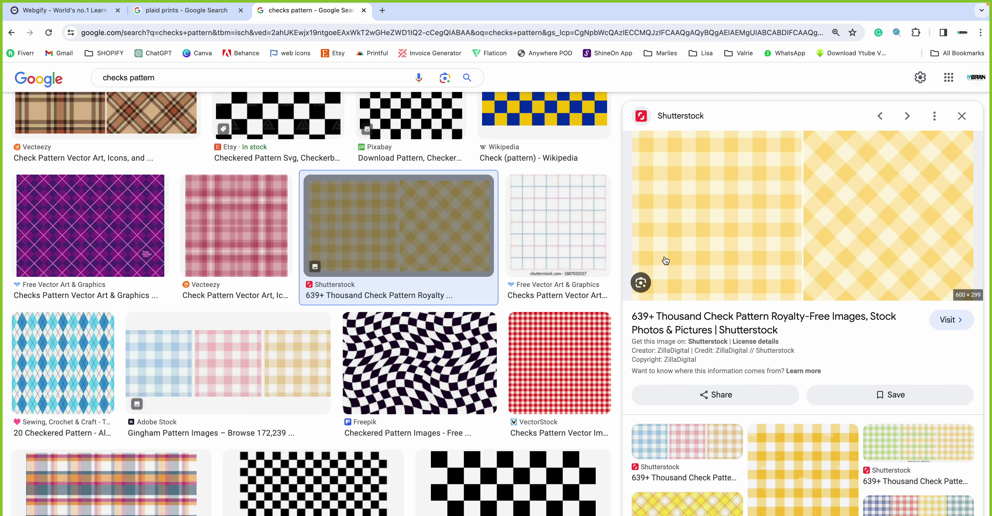
Compare the cream, tan and yellow check canvas with the Google Images reference, ending in Photoshop.
{"action": "key", "text": "ctrl+Left"}
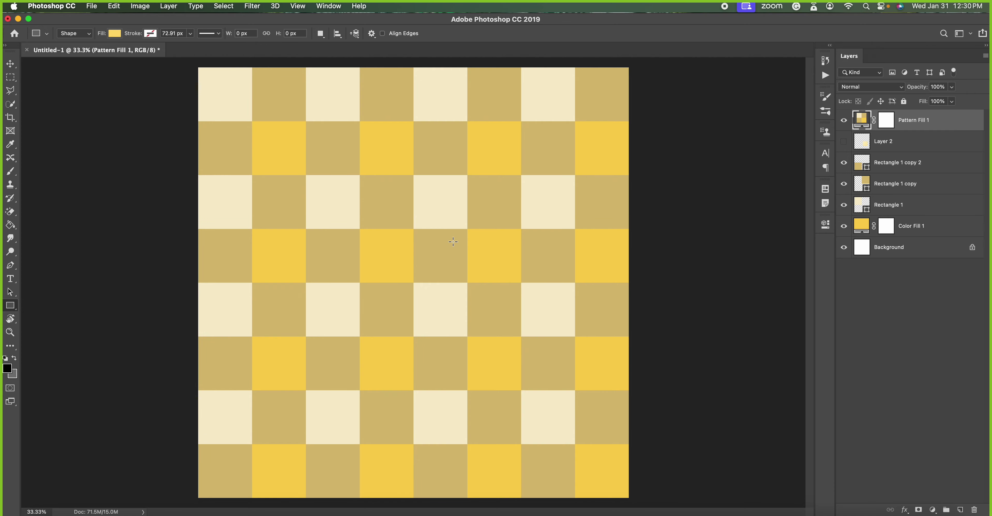
{"action": "key", "text": "ctrl+Right"}
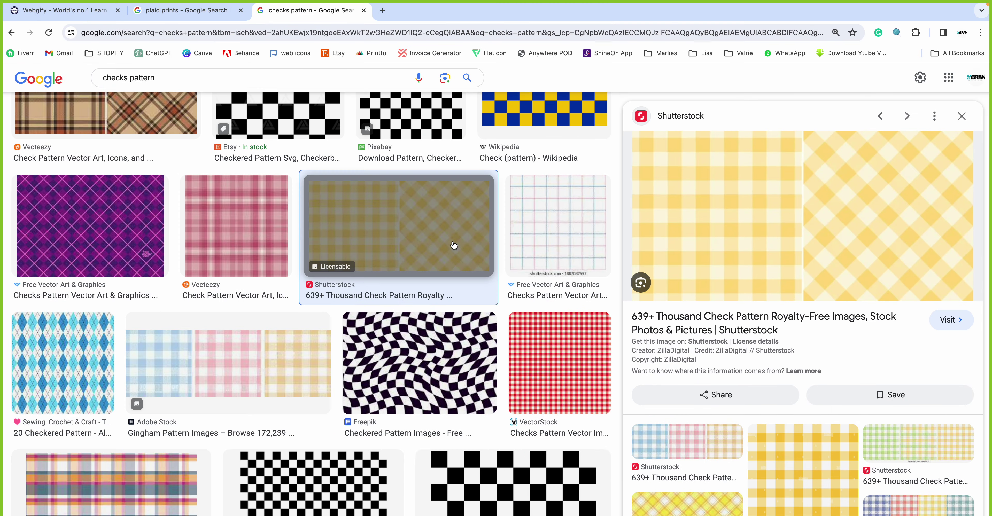
{"action": "key", "text": "ctrl+Left"}
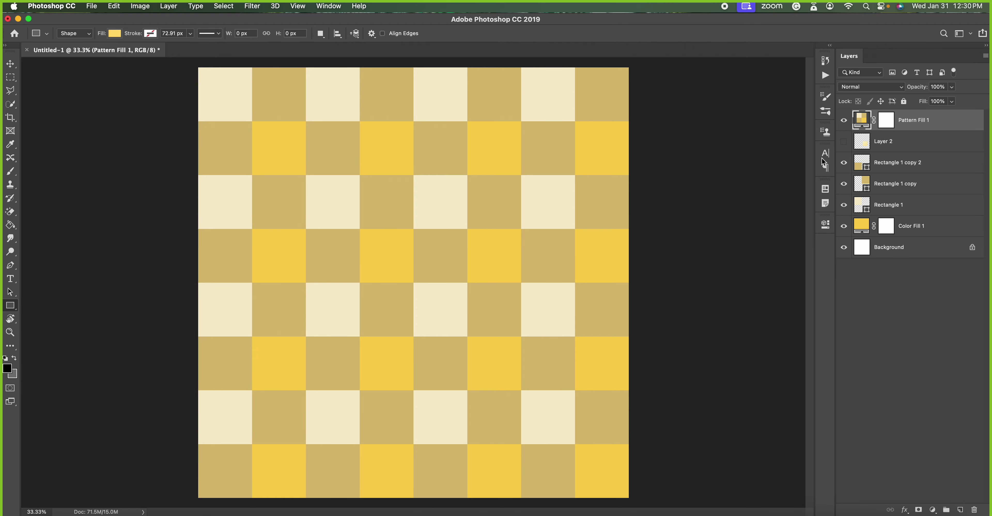
Make Layer 2 visible and move it above Pattern Fill 1.
{"action": "left_click", "coordinate": [844, 142]}
{"action": "left_click_drag", "start_coordinate": [885, 142], "coordinate": [889, 117]}
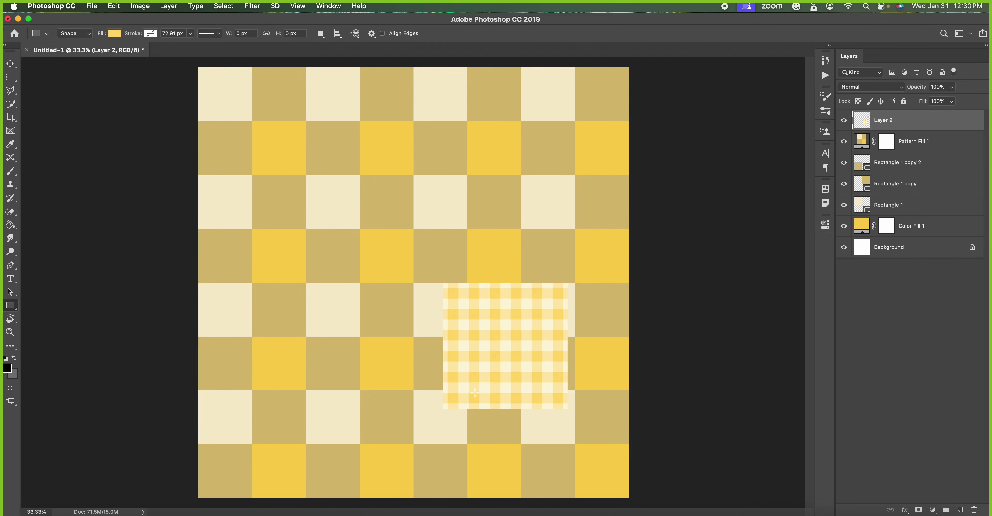
{"action": "right_click", "coordinate": [11, 305]}
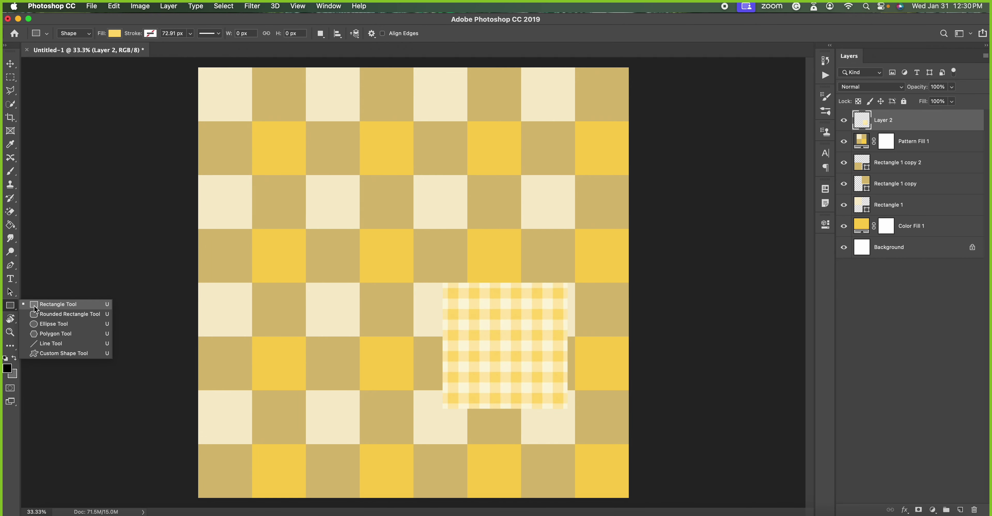